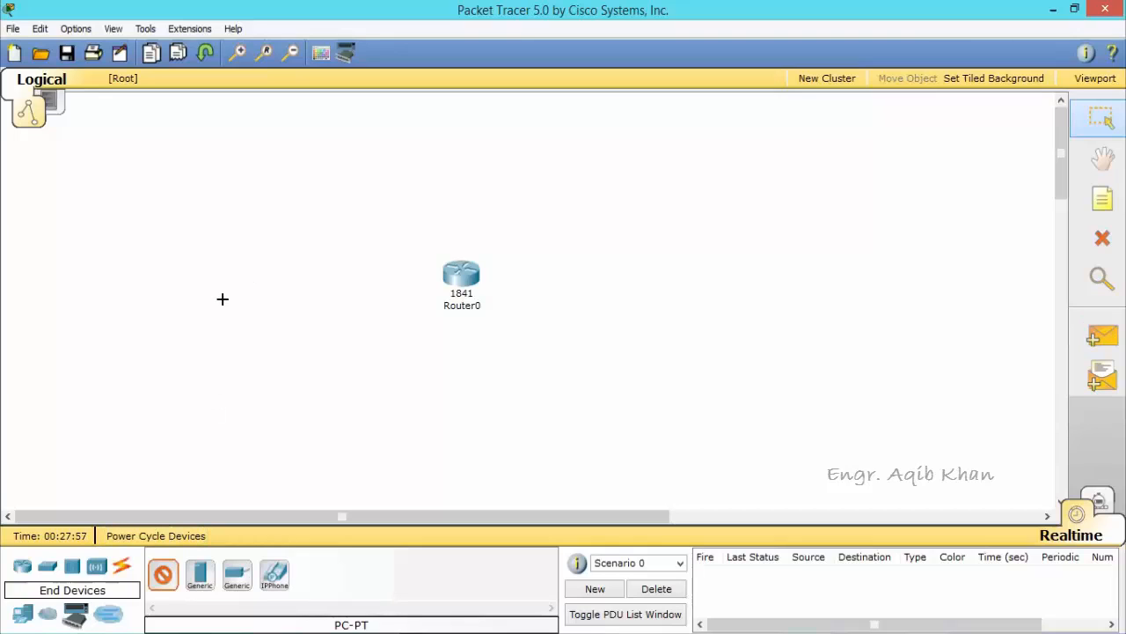
Place three generic PCs in a column on the left side of Router0.
click(222, 299)
click(165, 581)
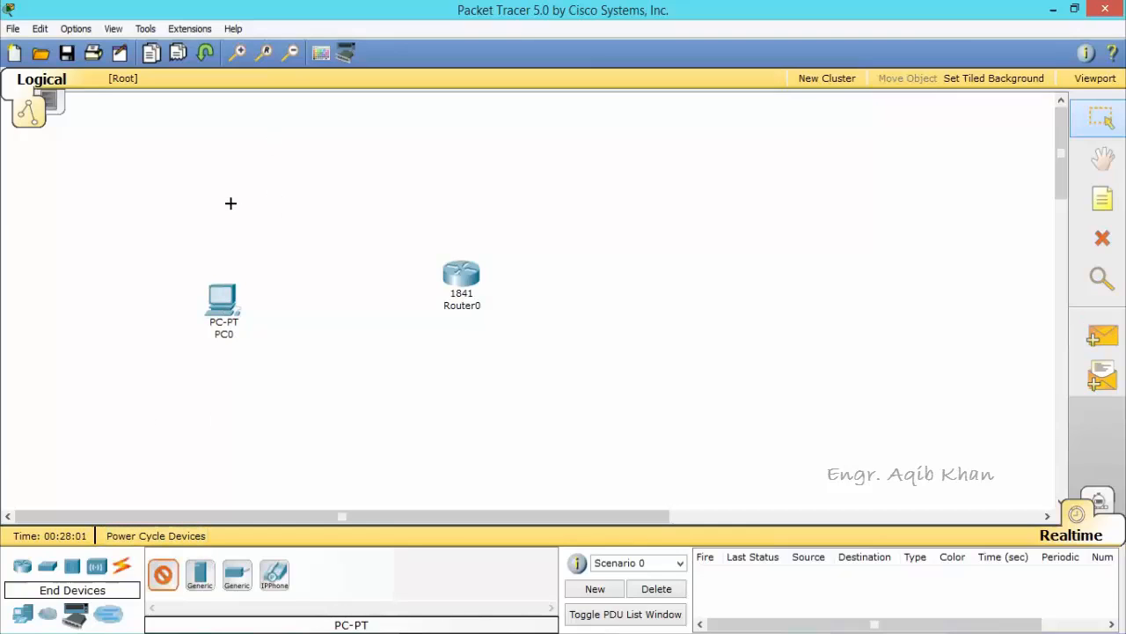
click(215, 386)
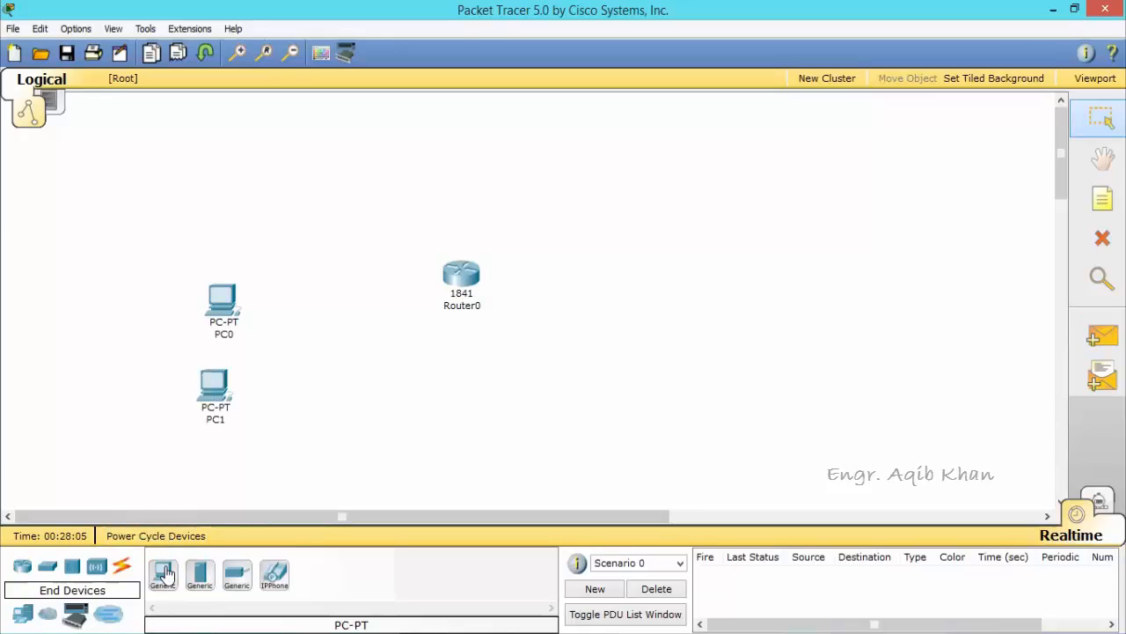
click(164, 577)
click(217, 469)
Space PC0, PC1 and PC2 out evenly in a vertical column and shift Router0 slightly to the left.
drag(227, 301, 215, 159)
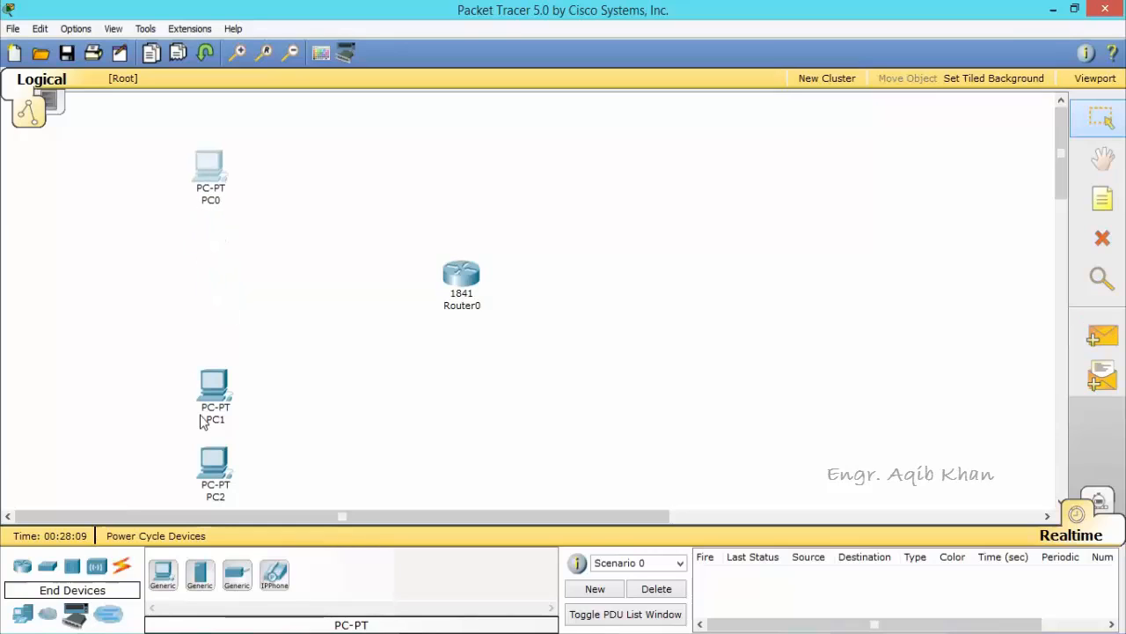
drag(211, 324, 204, 287)
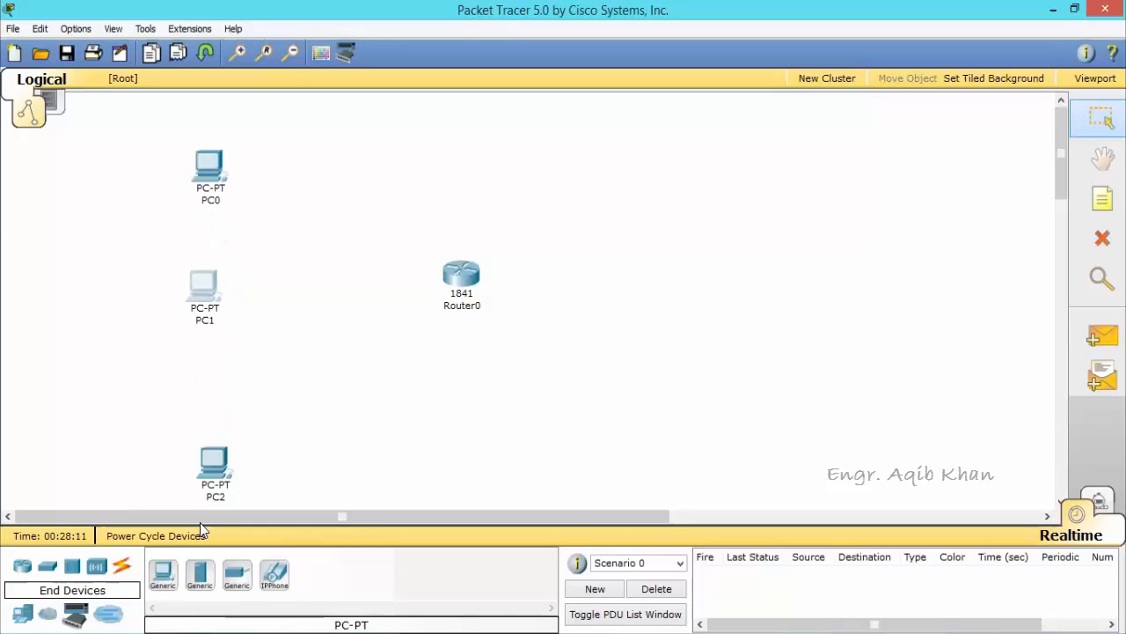
drag(211, 478, 196, 399)
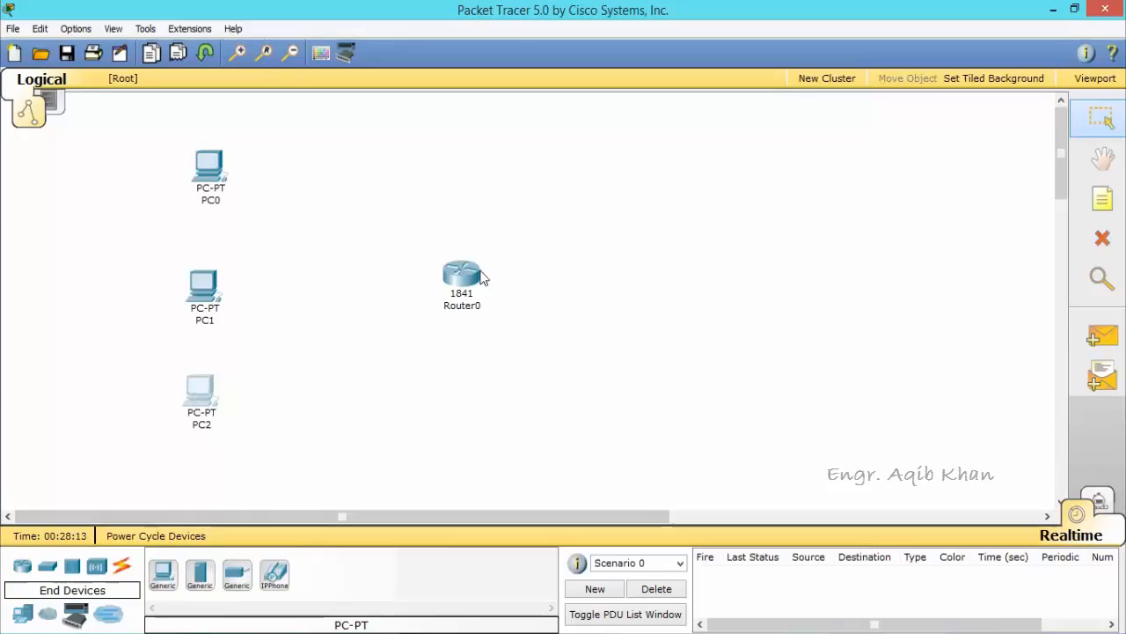
drag(472, 276, 452, 277)
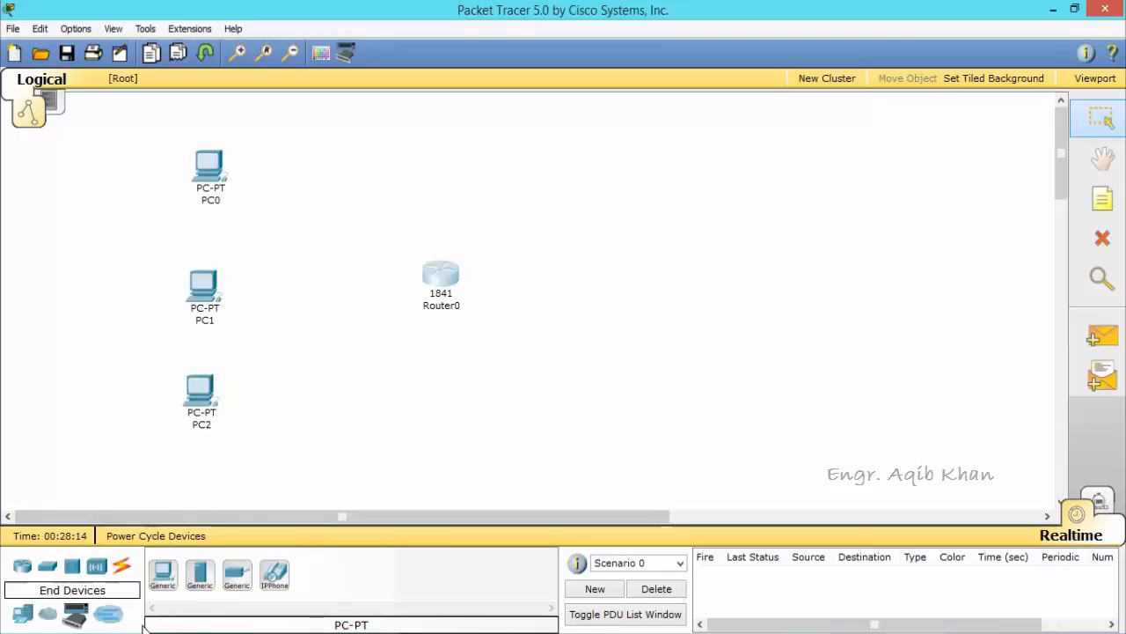
Place two generic PCs to the right of Router0, one above and one below its level.
click(163, 585)
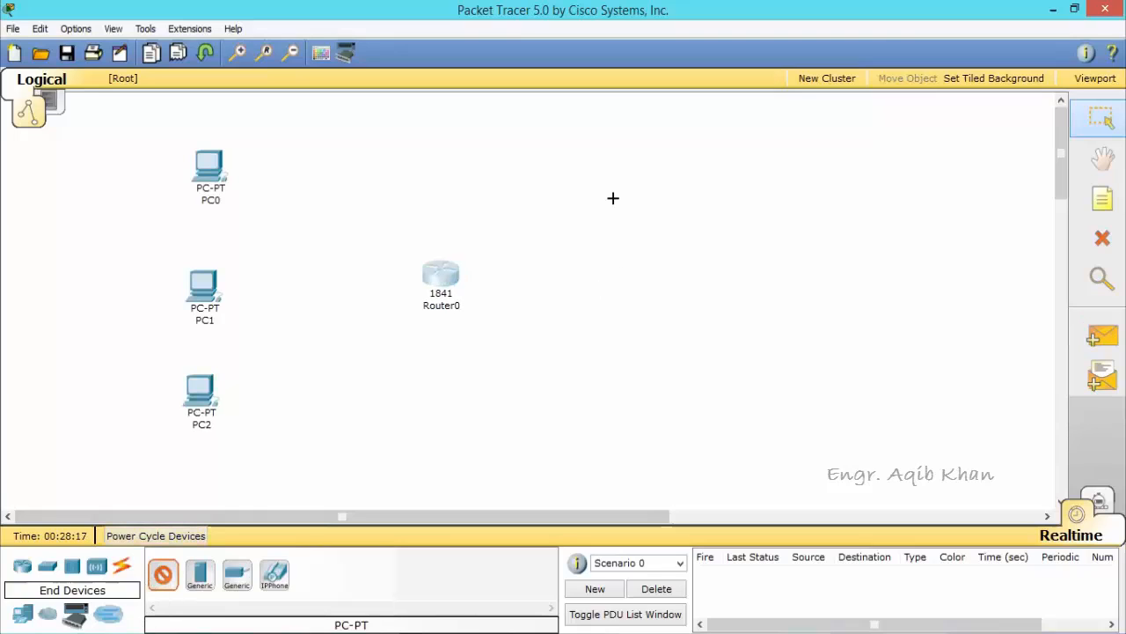
click(634, 177)
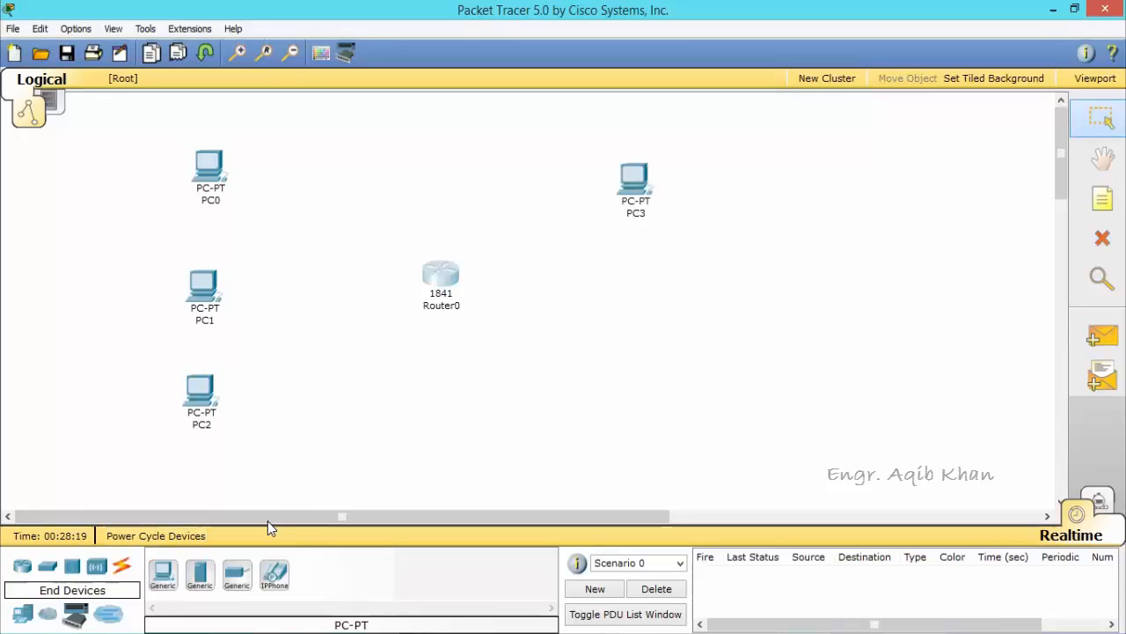
click(163, 578)
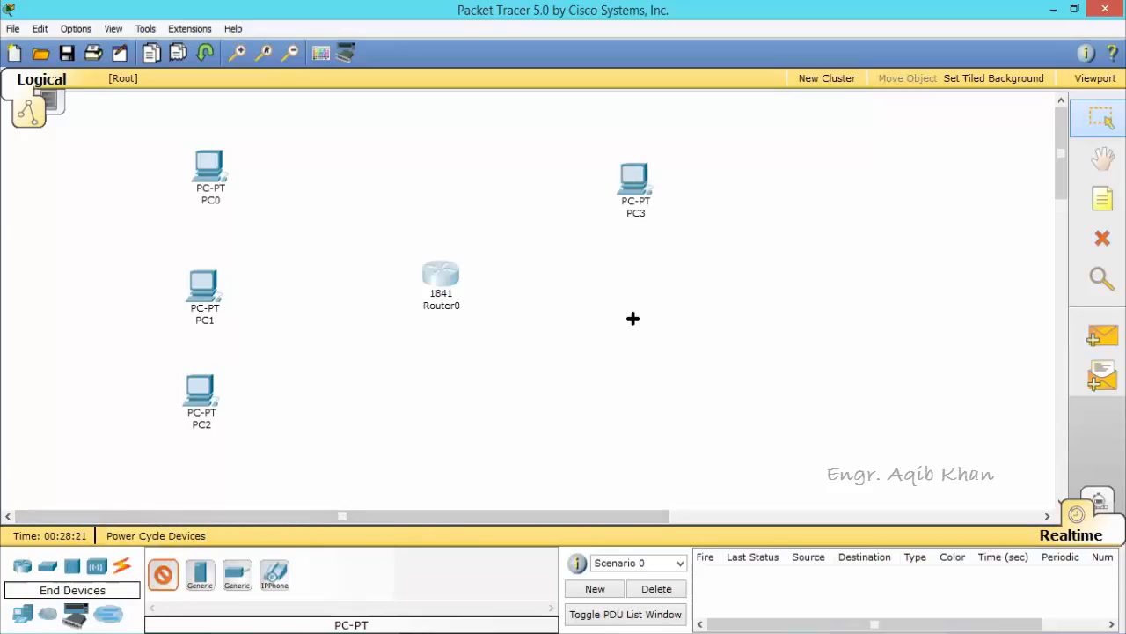
click(638, 351)
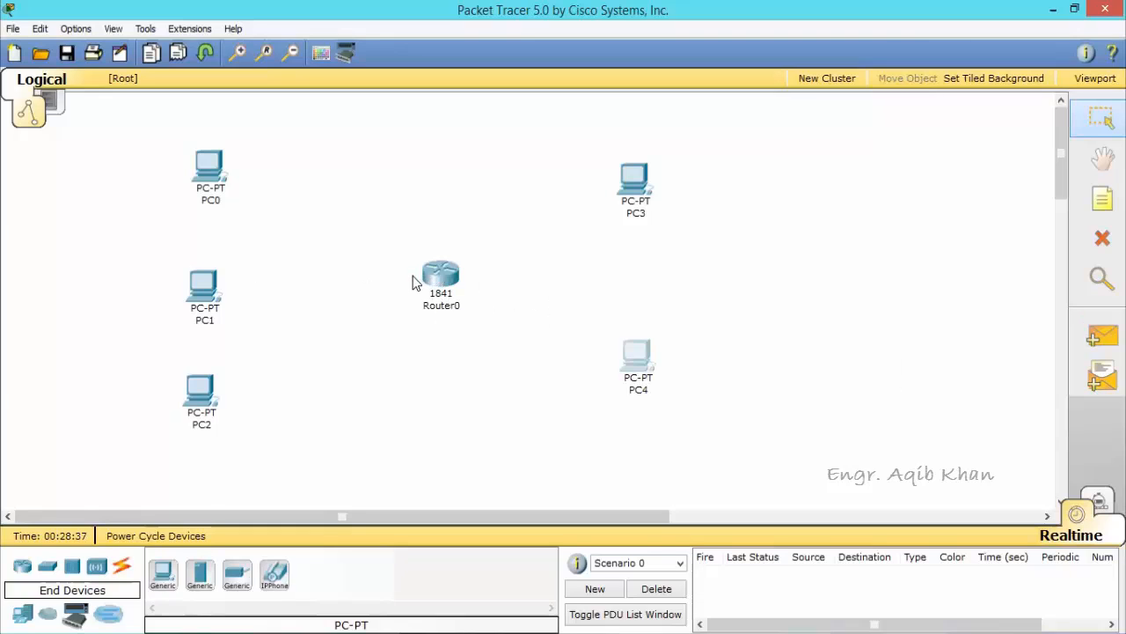
Add a 2950T-24 switch between PC1 and Router0.
click(49, 568)
click(204, 574)
click(311, 273)
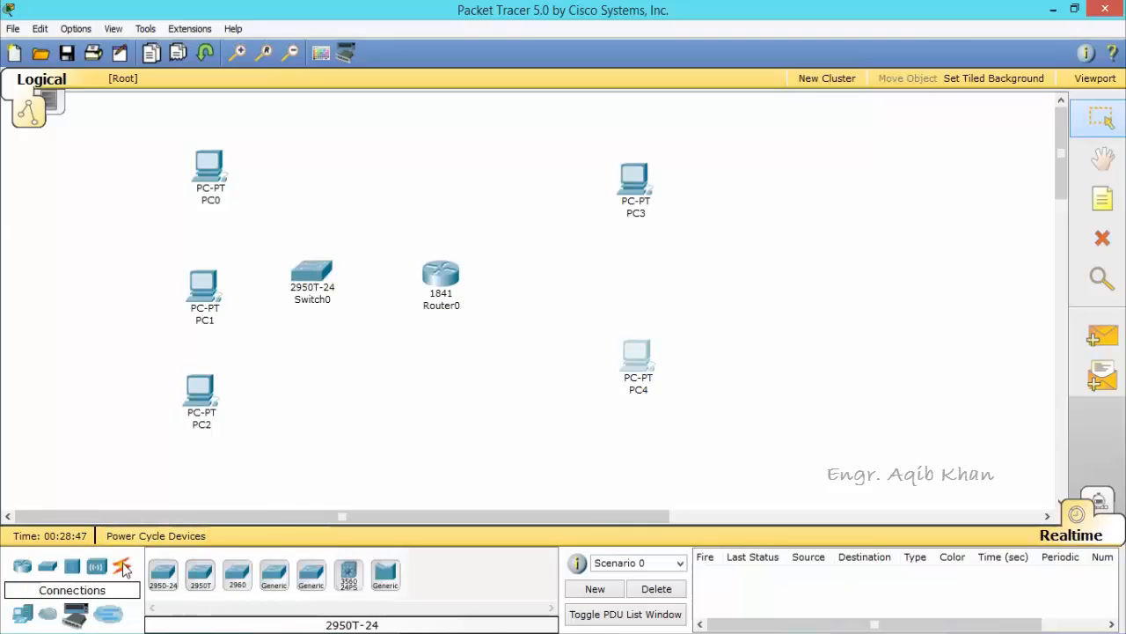
Connect Router0 FastEthernet0/0 to Switch0 FastEthernet0/1 with a copper straight-through cable.
click(124, 568)
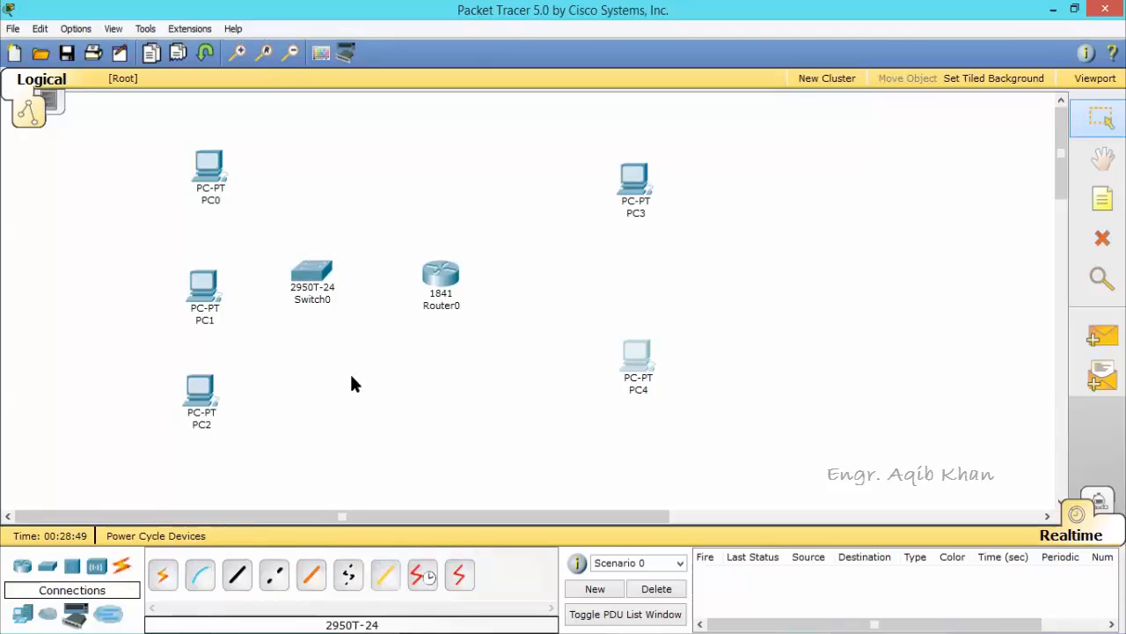
click(234, 581)
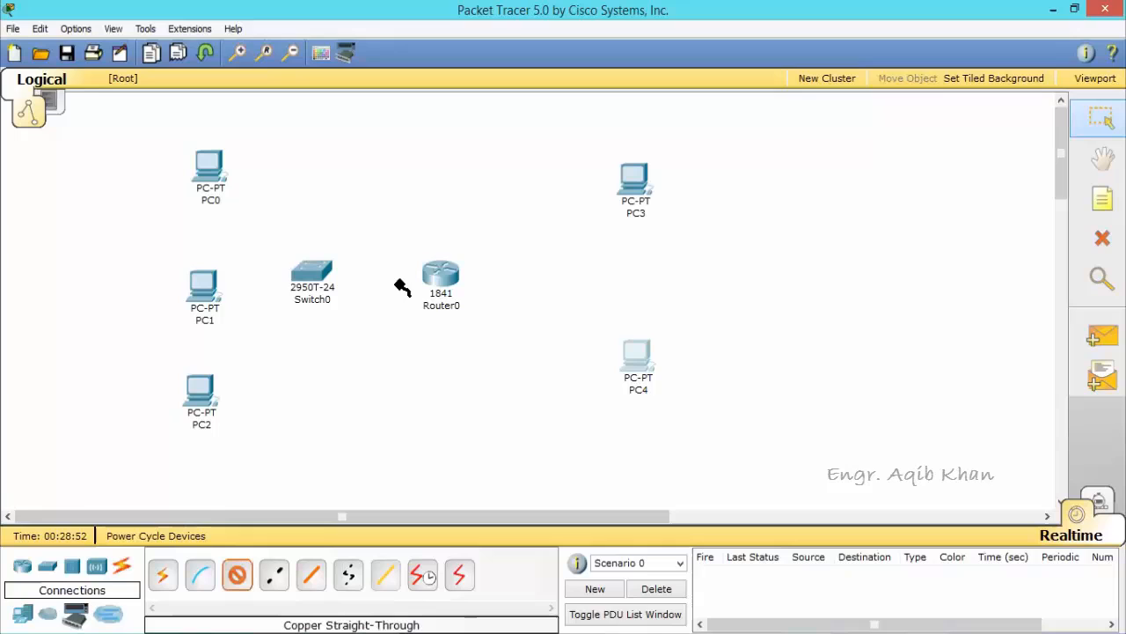
click(441, 276)
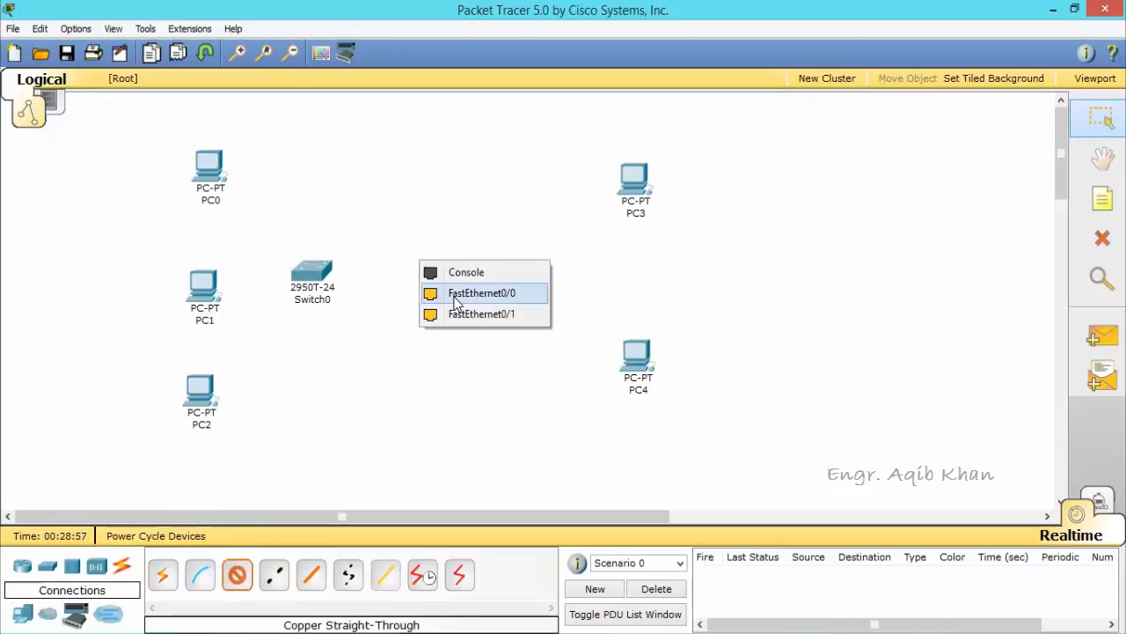
click(455, 294)
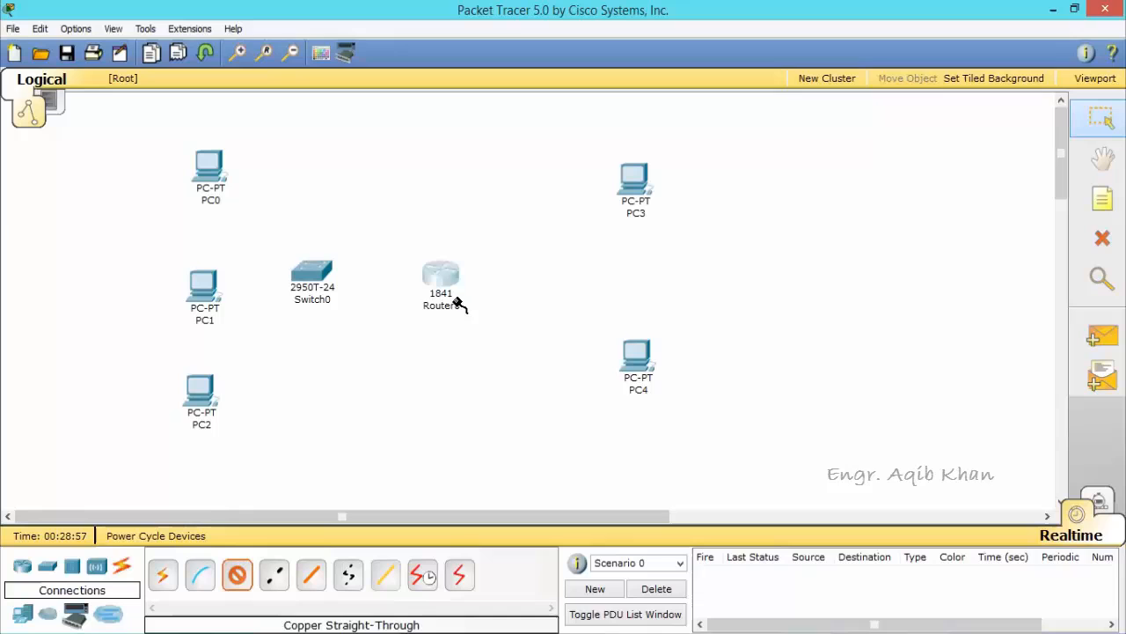
click(324, 275)
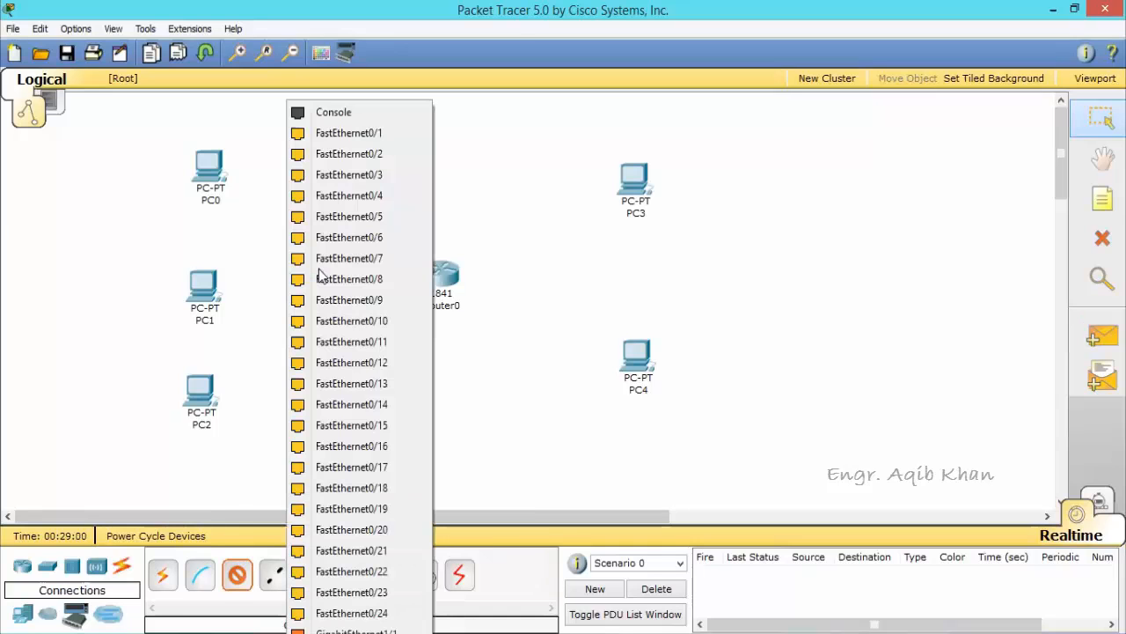
click(351, 137)
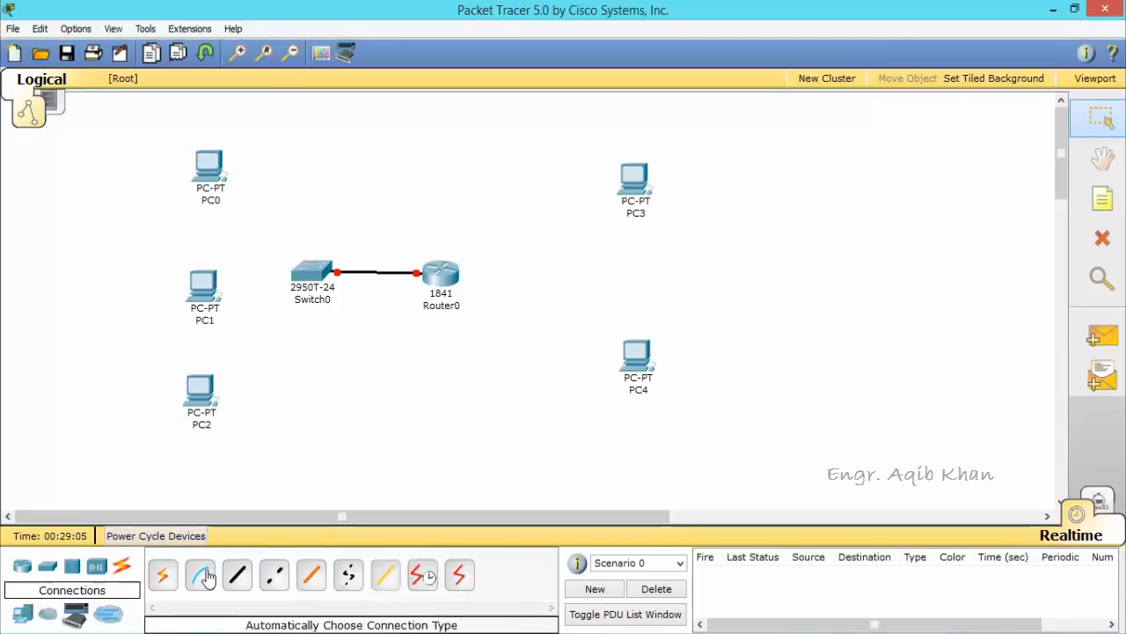
Connect PC0's FastEthernet port to Switch0 FastEthernet0/2 with a copper straight-through cable.
click(236, 578)
click(209, 166)
click(236, 181)
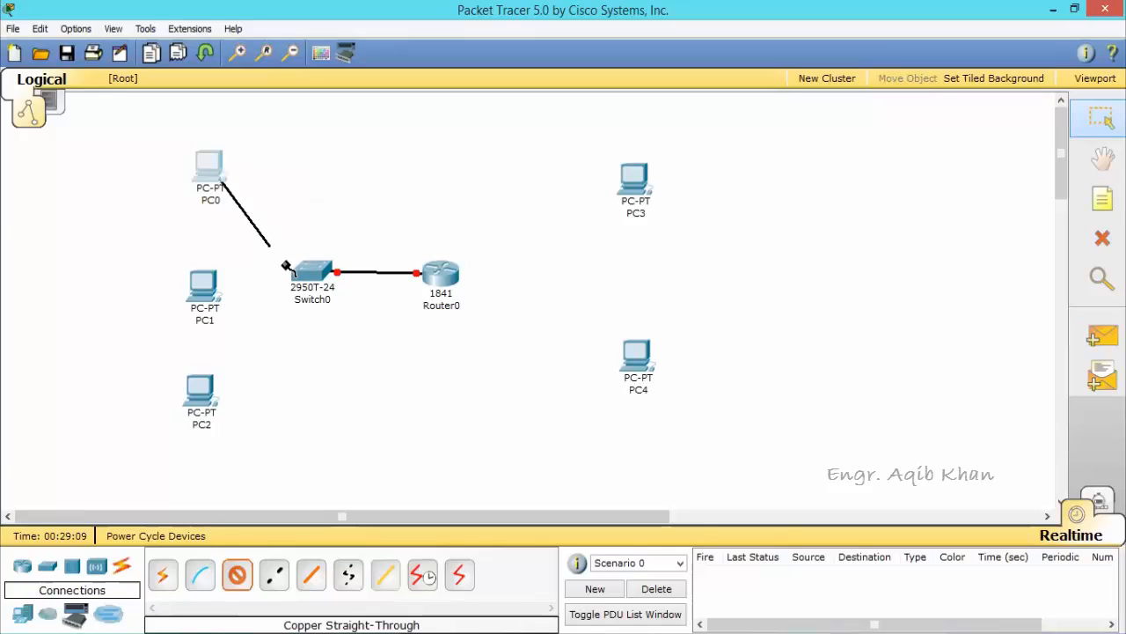
click(309, 271)
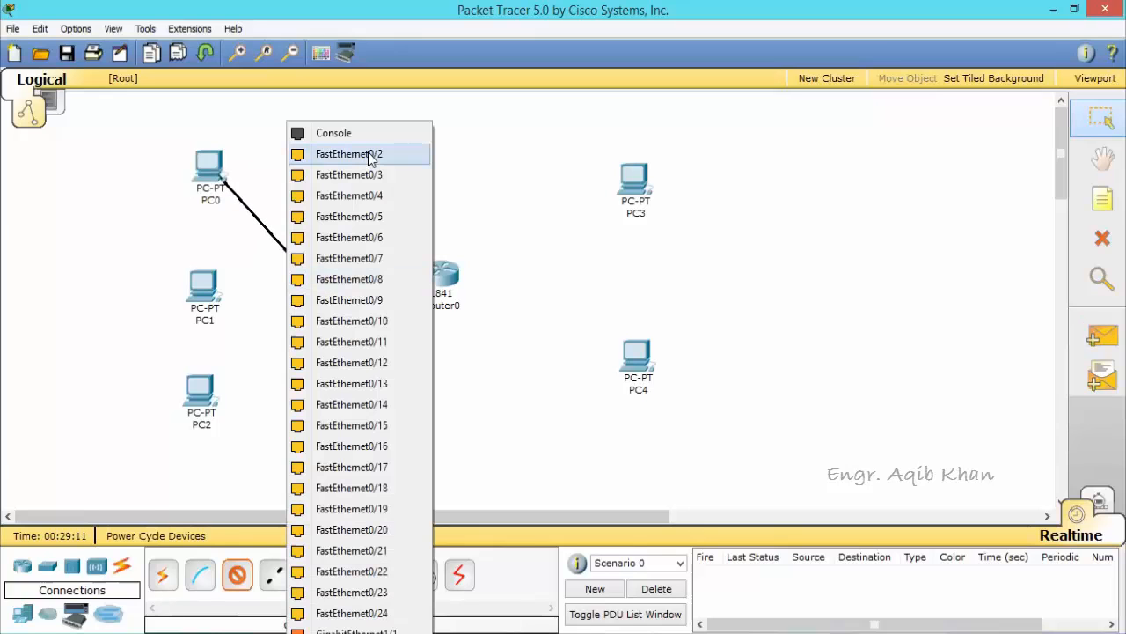
click(371, 155)
Connect PC1's FastEthernet port to Switch0 FastEthernet0/3 with a copper straight-through cable.
click(236, 574)
click(208, 298)
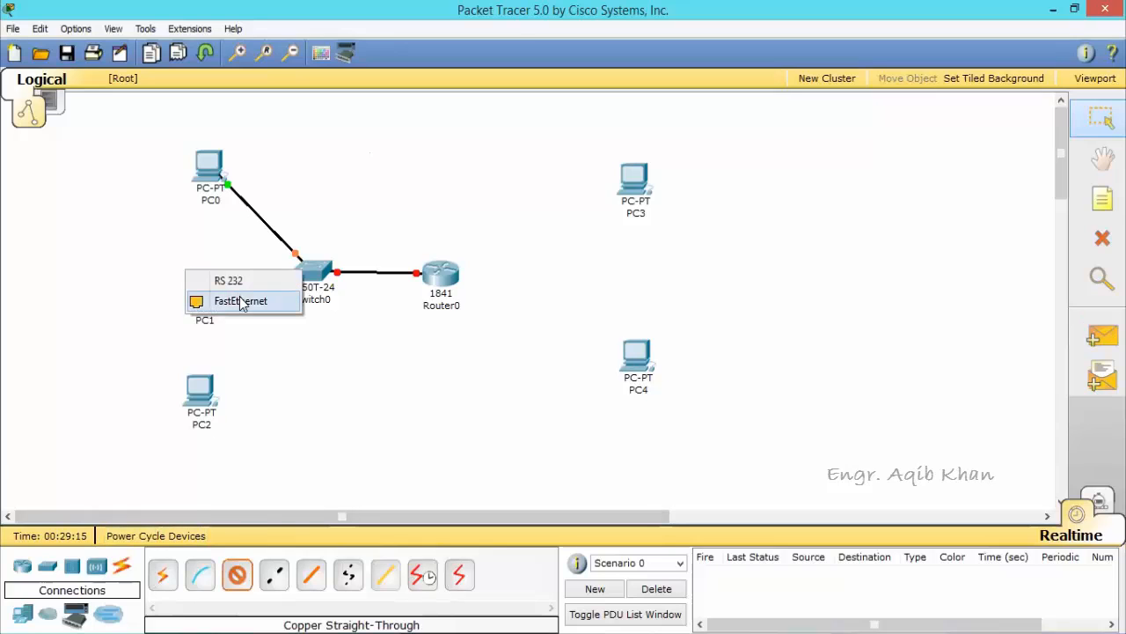
click(244, 301)
click(309, 272)
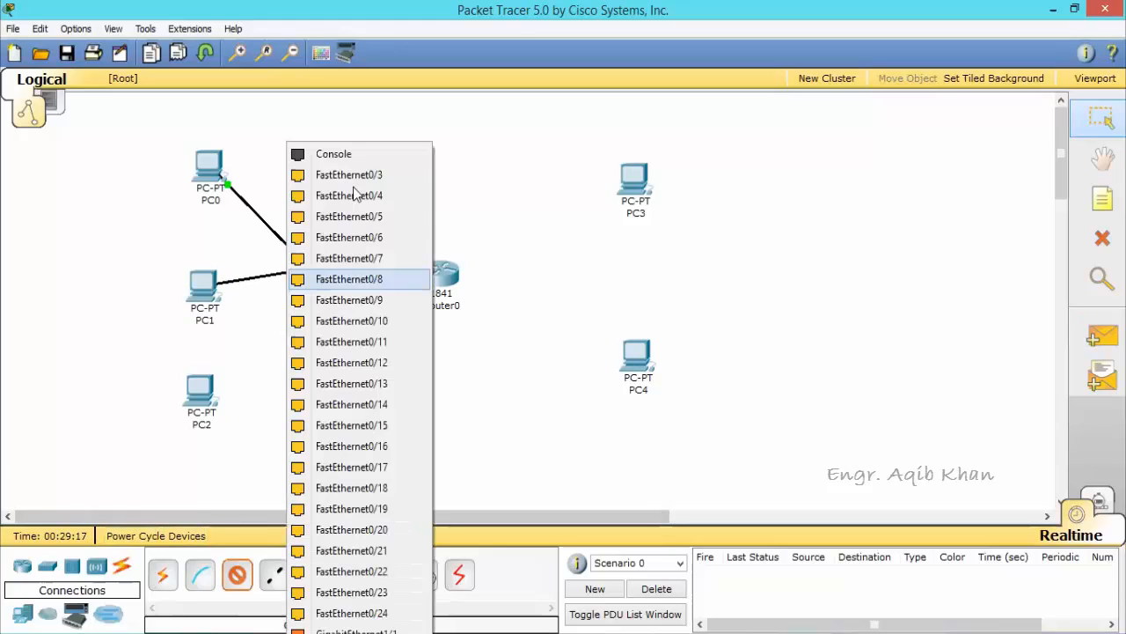
click(356, 176)
Connect PC2's FastEthernet port to Switch0 FastEthernet0/4 with a copper straight-through cable.
click(236, 574)
click(209, 397)
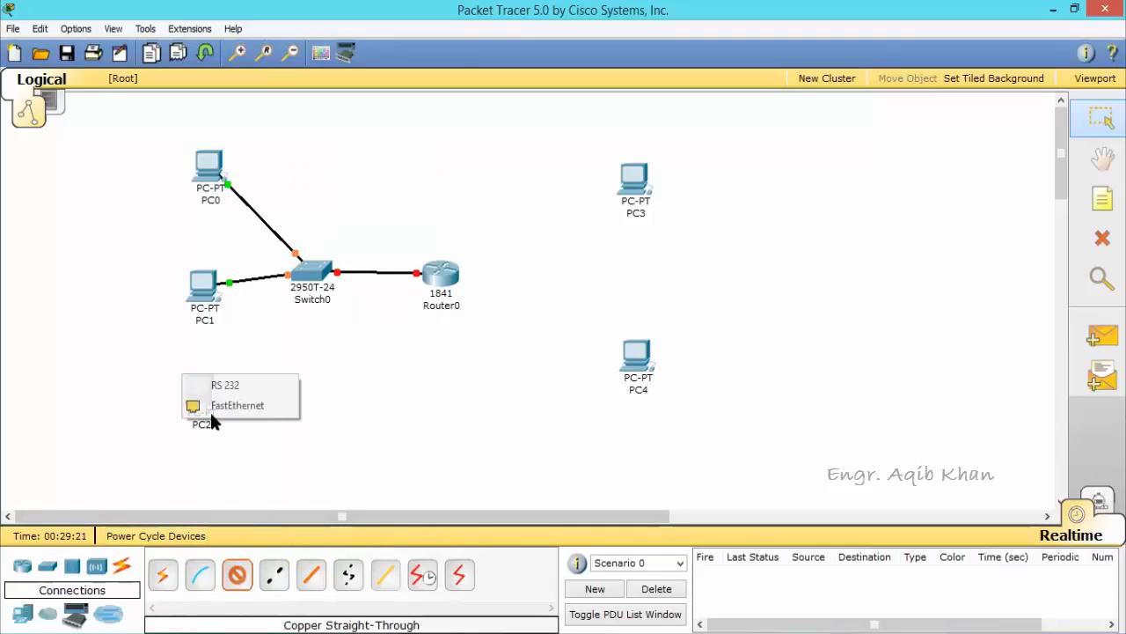
click(310, 273)
click(357, 196)
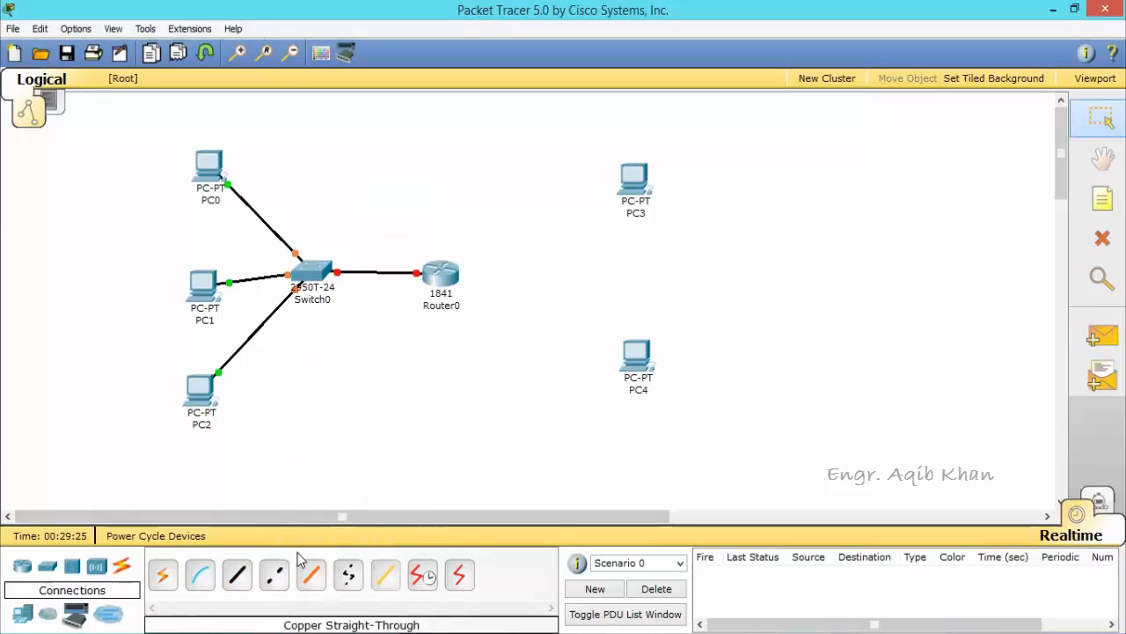
Add a second 2950T-24 switch between Router0 and the two PCs to its right, level with the router.
click(240, 577)
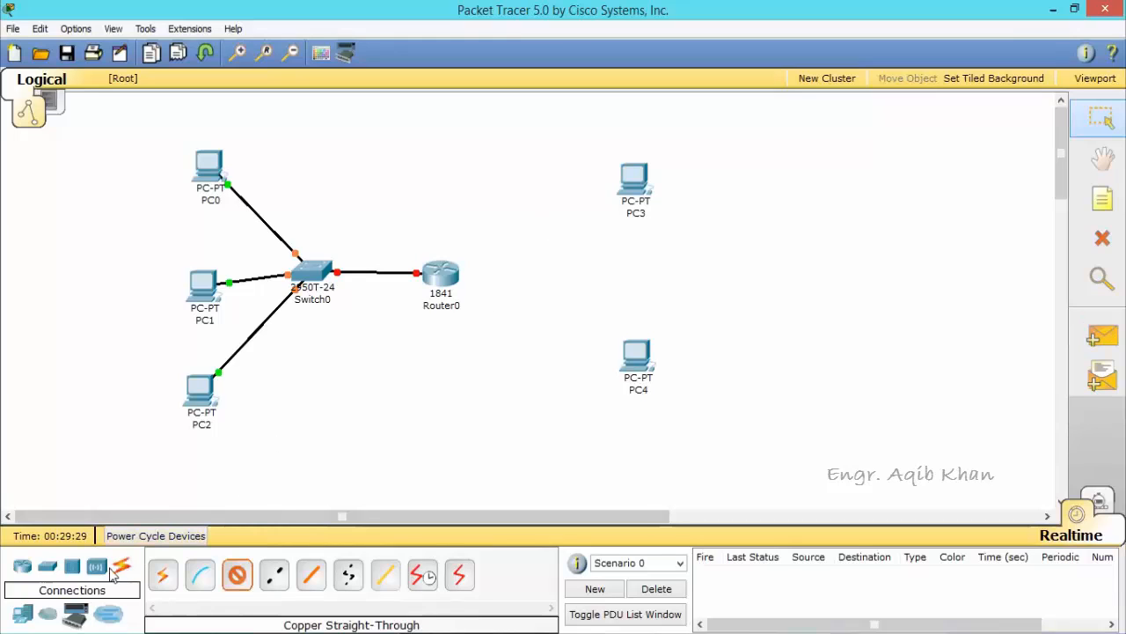
click(50, 568)
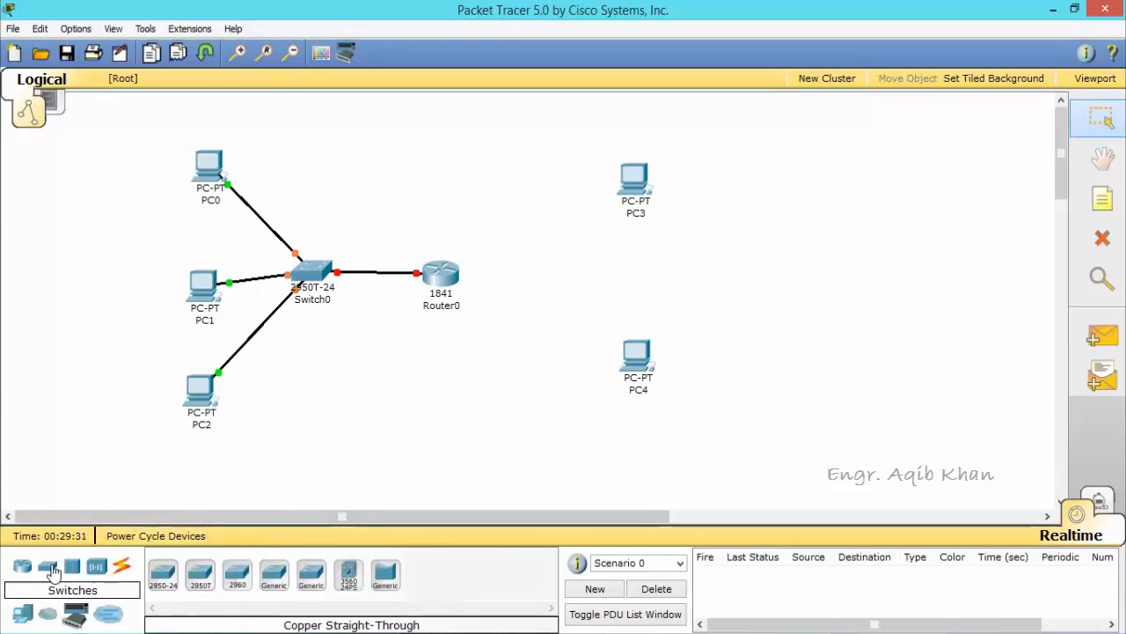
click(199, 574)
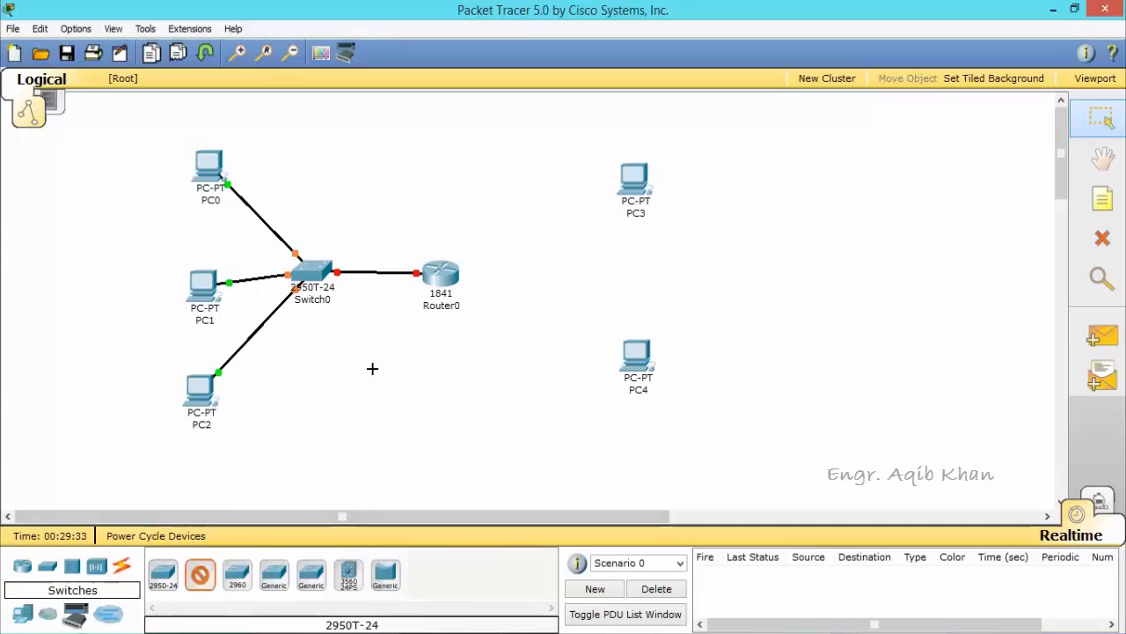
click(520, 264)
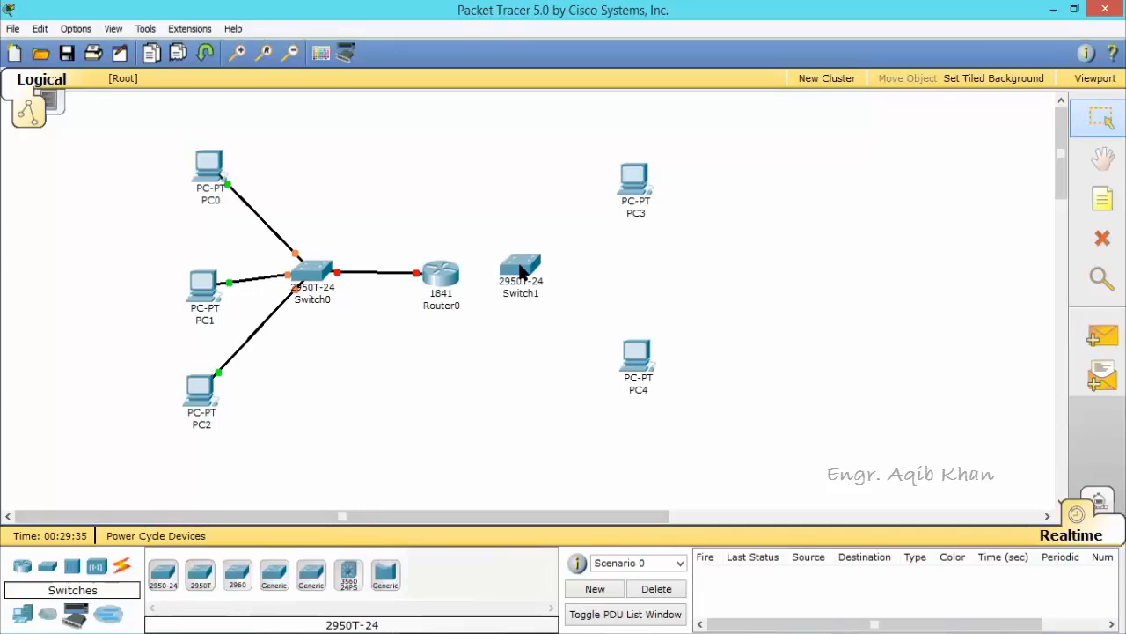
drag(522, 271, 543, 279)
Connect Router0 FastEthernet0/1 to Switch1 FastEthernet0/1 with a copper straight-through cable.
click(122, 566)
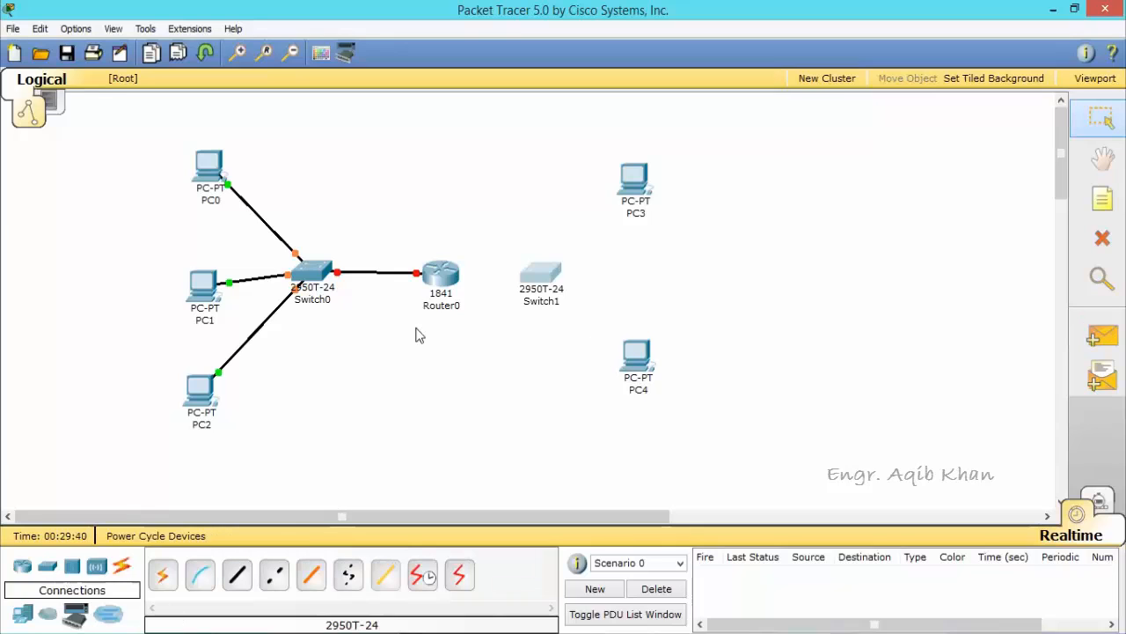
click(237, 574)
click(440, 273)
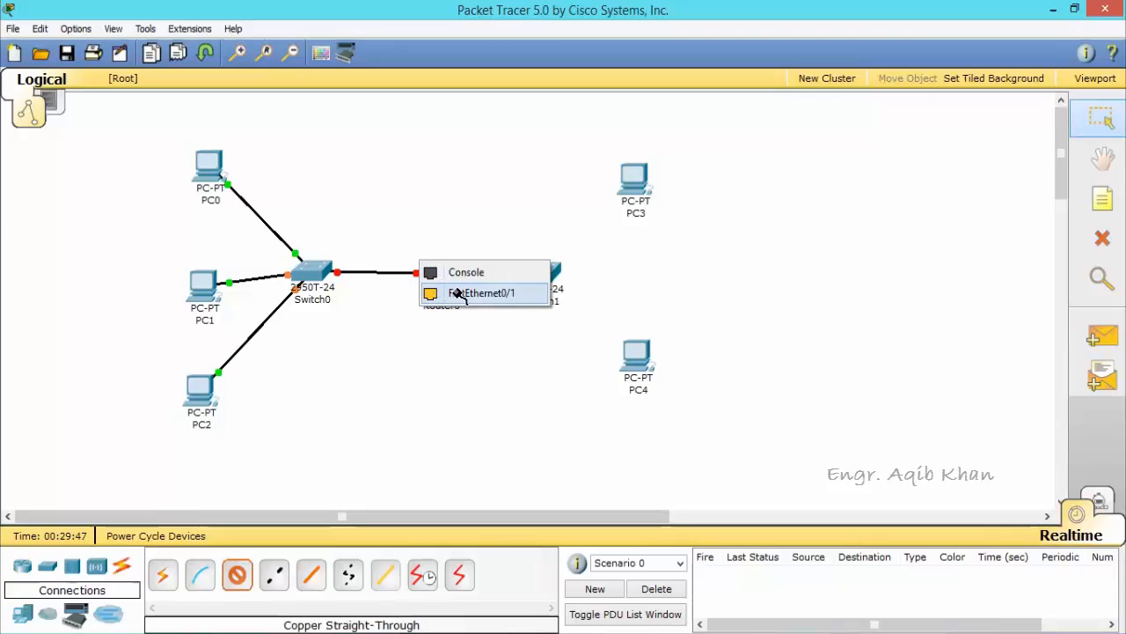
click(455, 294)
click(541, 278)
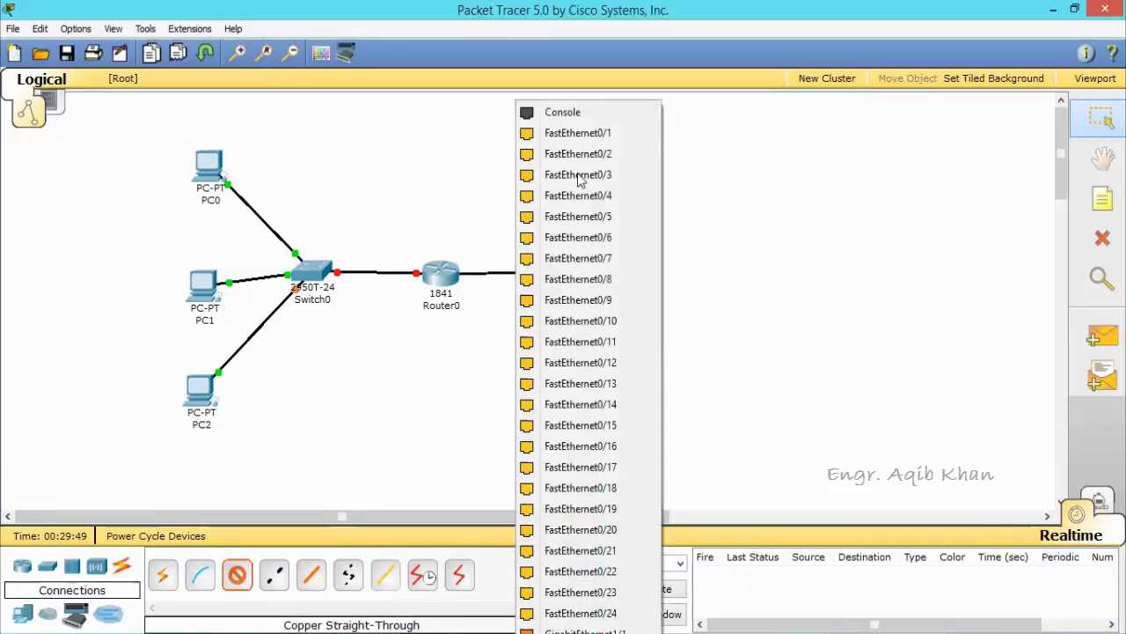
click(604, 134)
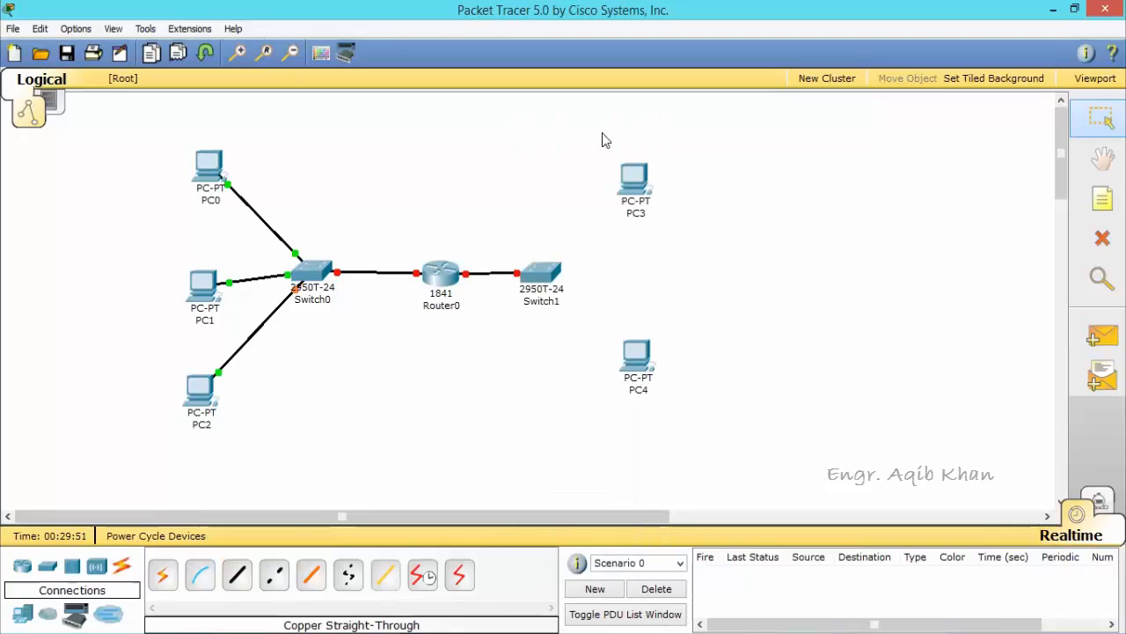
Connect PC3's FastEthernet port to Switch1 FastEthernet0/2 with a copper straight-through cable.
click(239, 579)
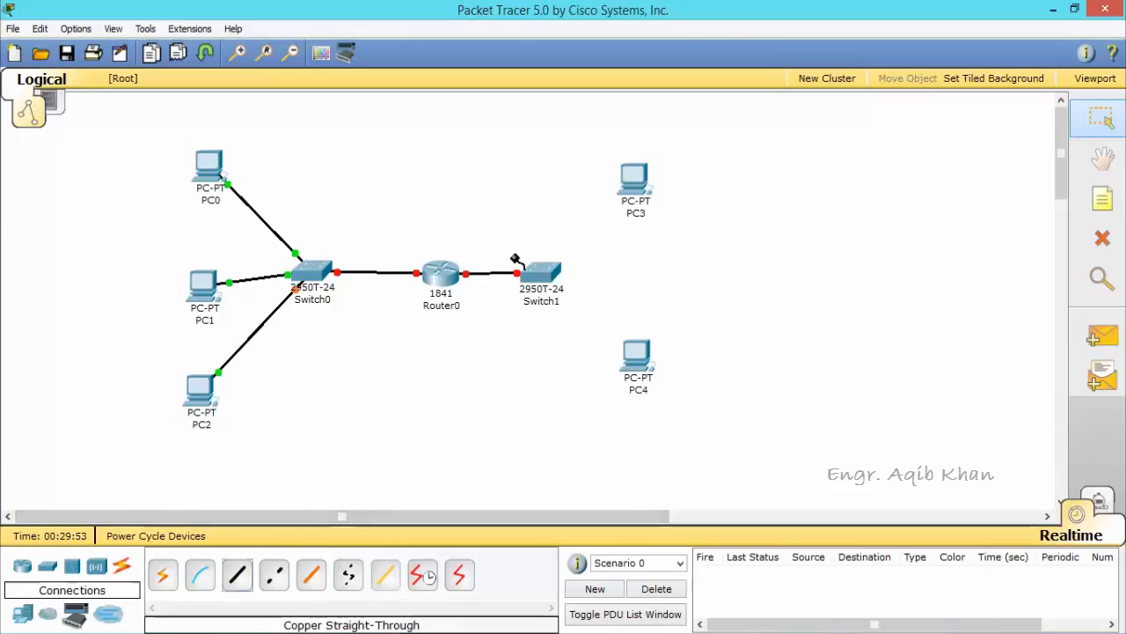
click(630, 188)
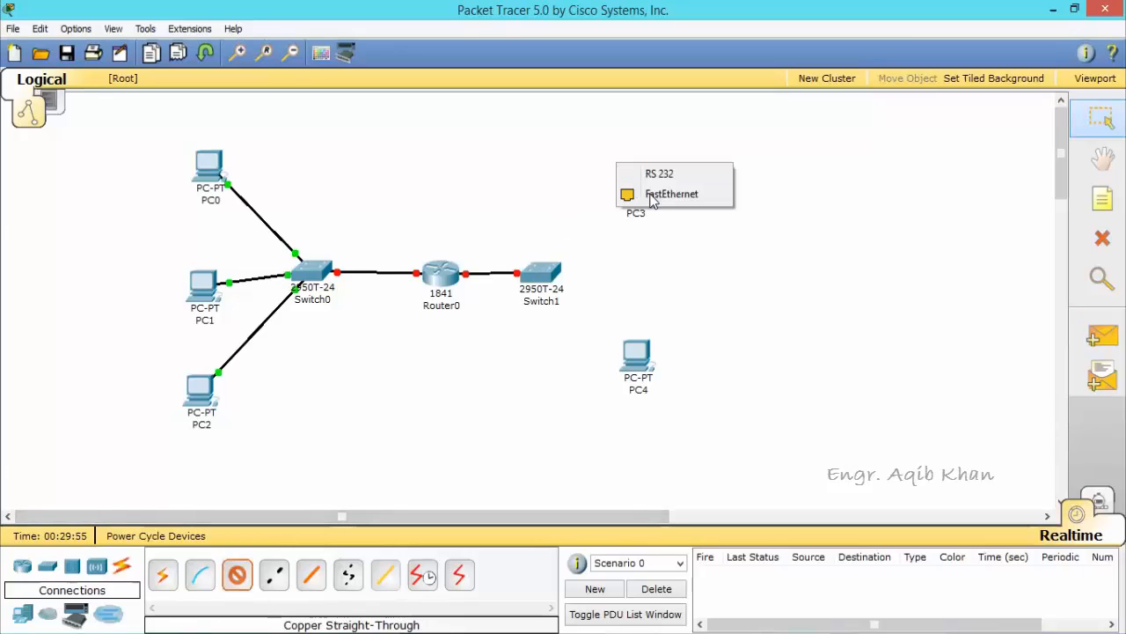
click(652, 193)
click(553, 270)
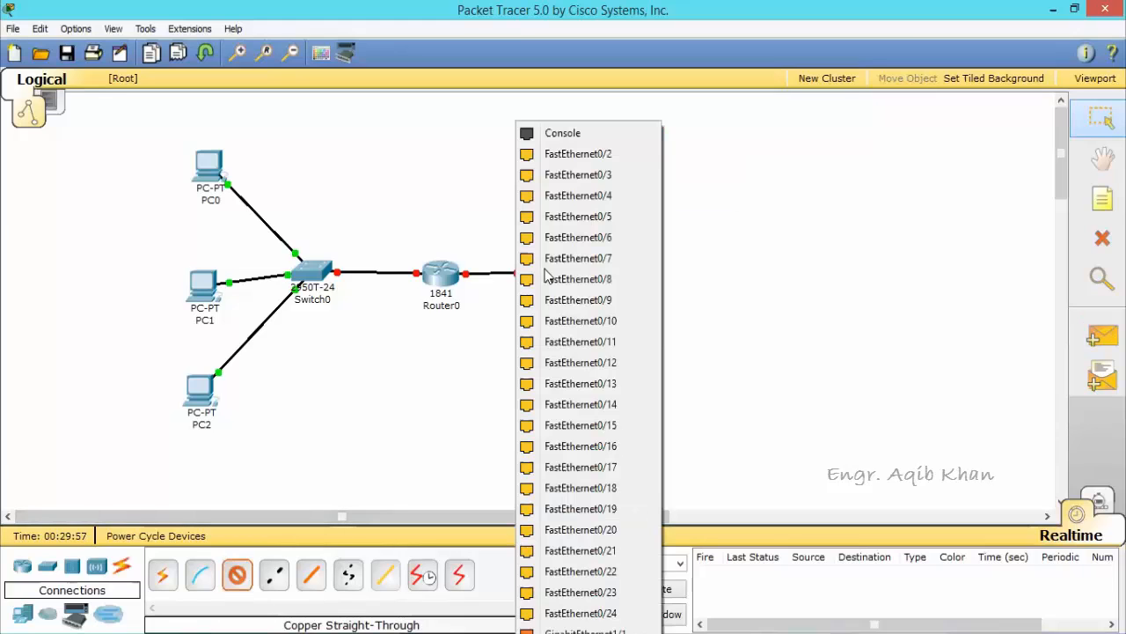
click(599, 154)
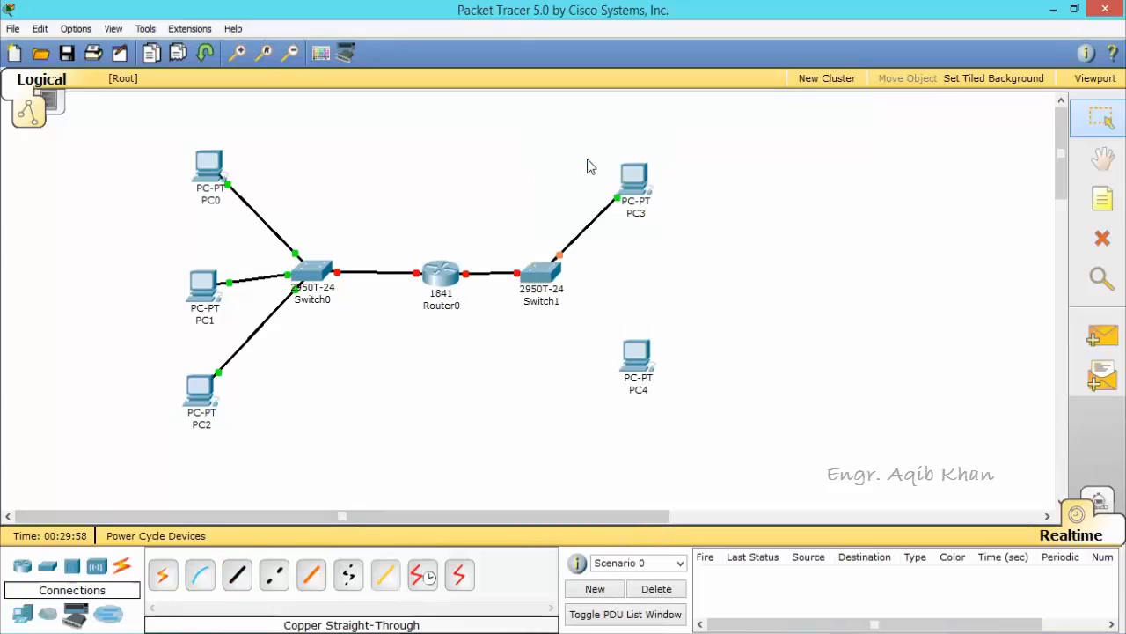
Connect PC4's FastEthernet port to a free FastEthernet port on Switch1 with a copper straight-through cable.
click(237, 576)
click(647, 359)
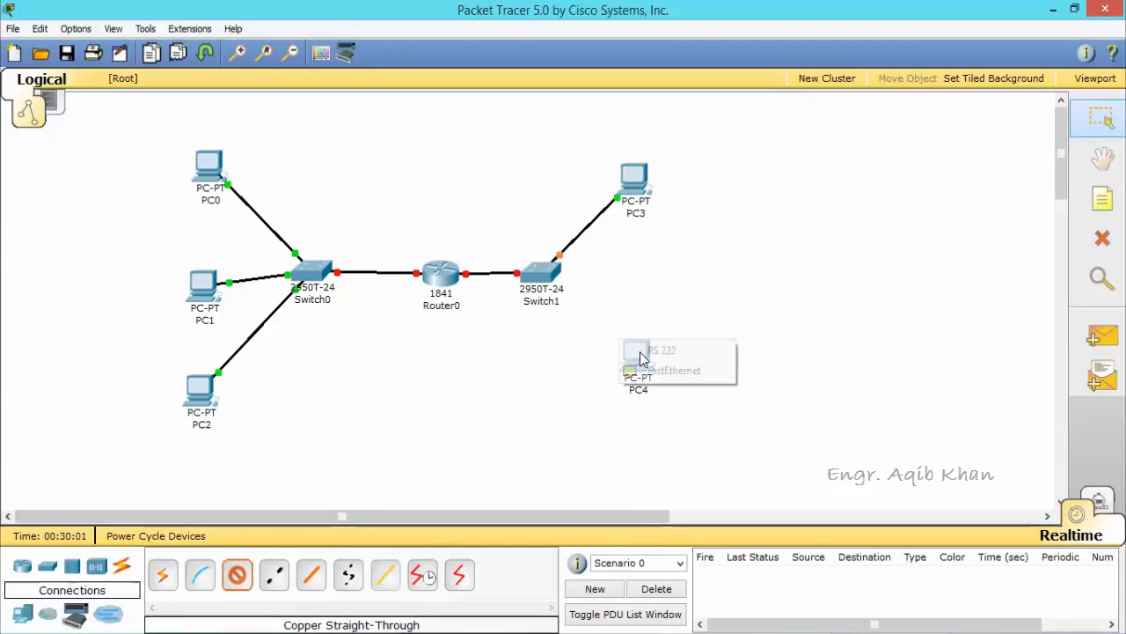
click(666, 370)
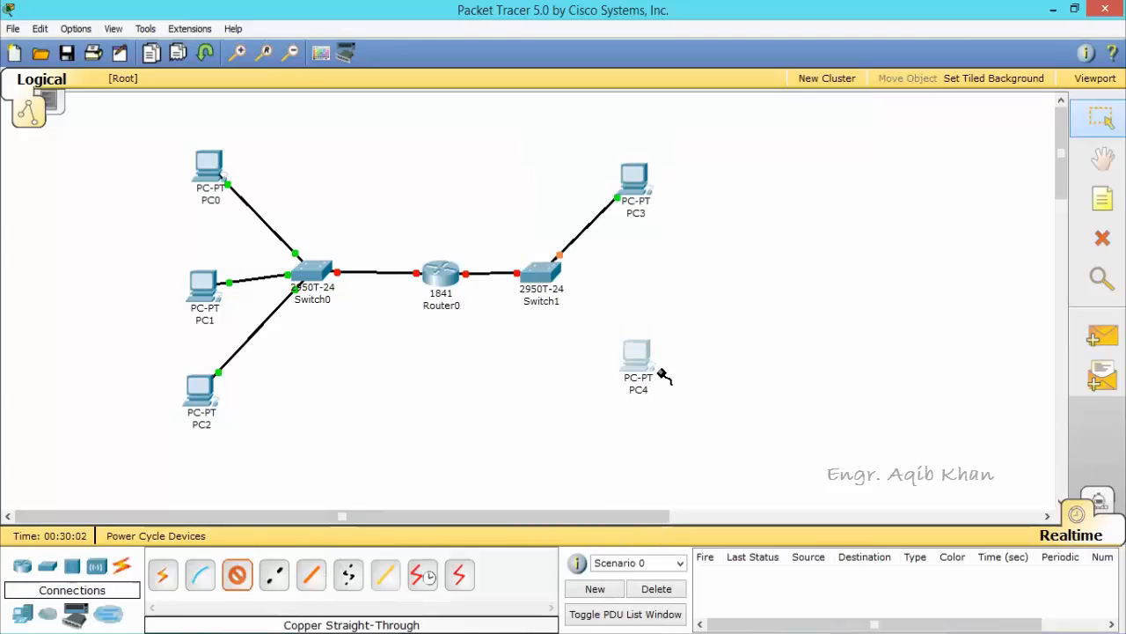
click(539, 273)
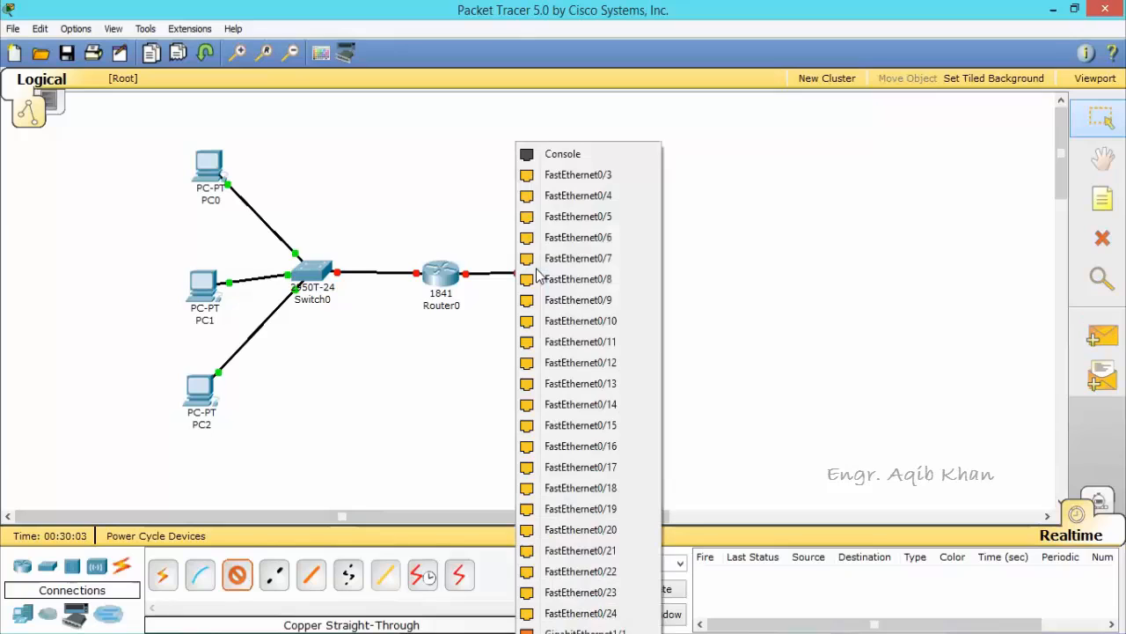
click(594, 186)
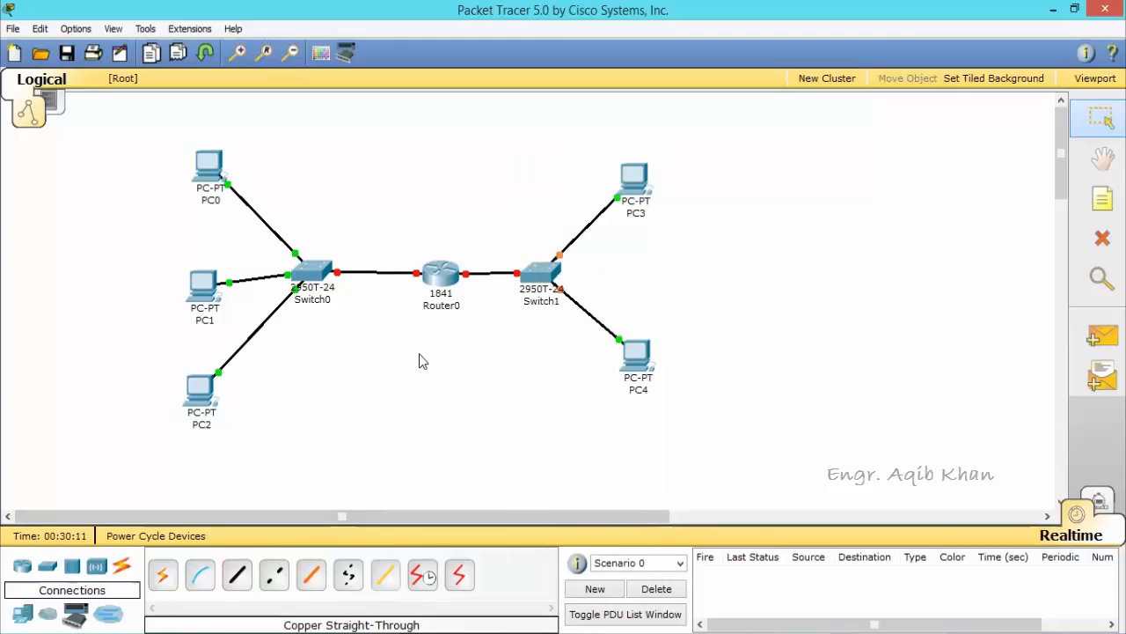
Connect PC0's RS 232 port to Router0's Console port with a console cable.
mouse_move(442, 274)
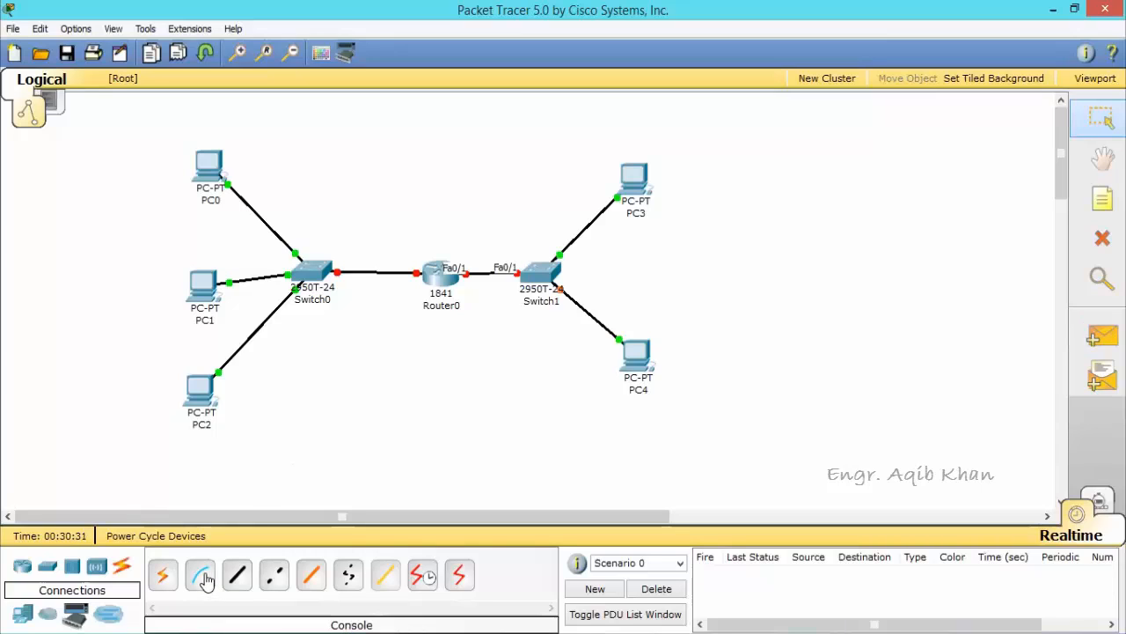
click(202, 578)
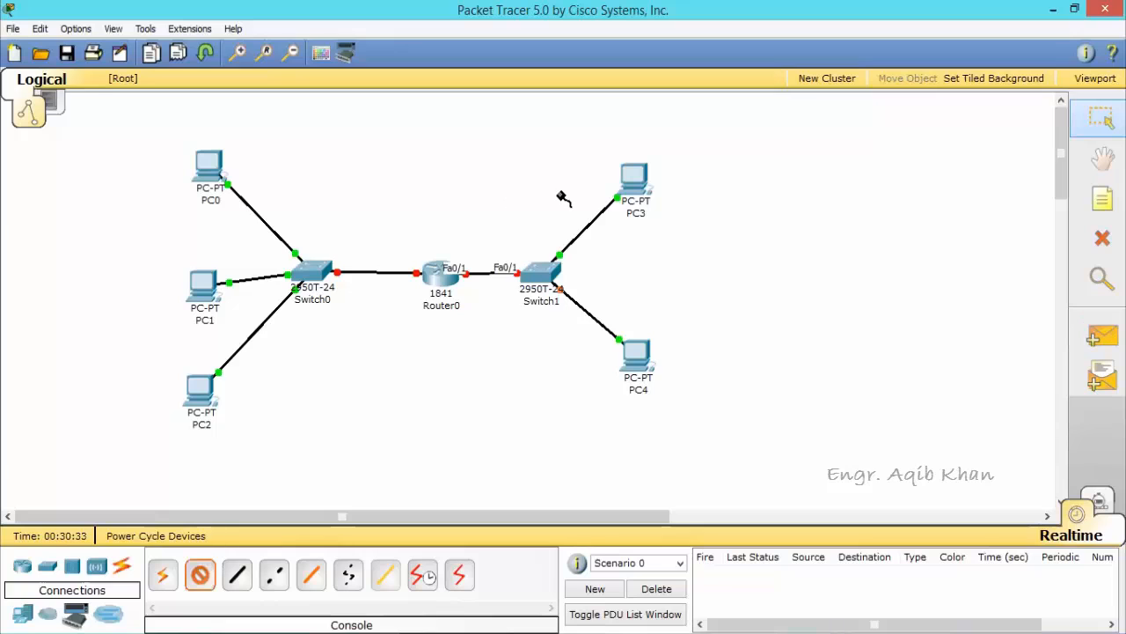
mouse_move(212, 159)
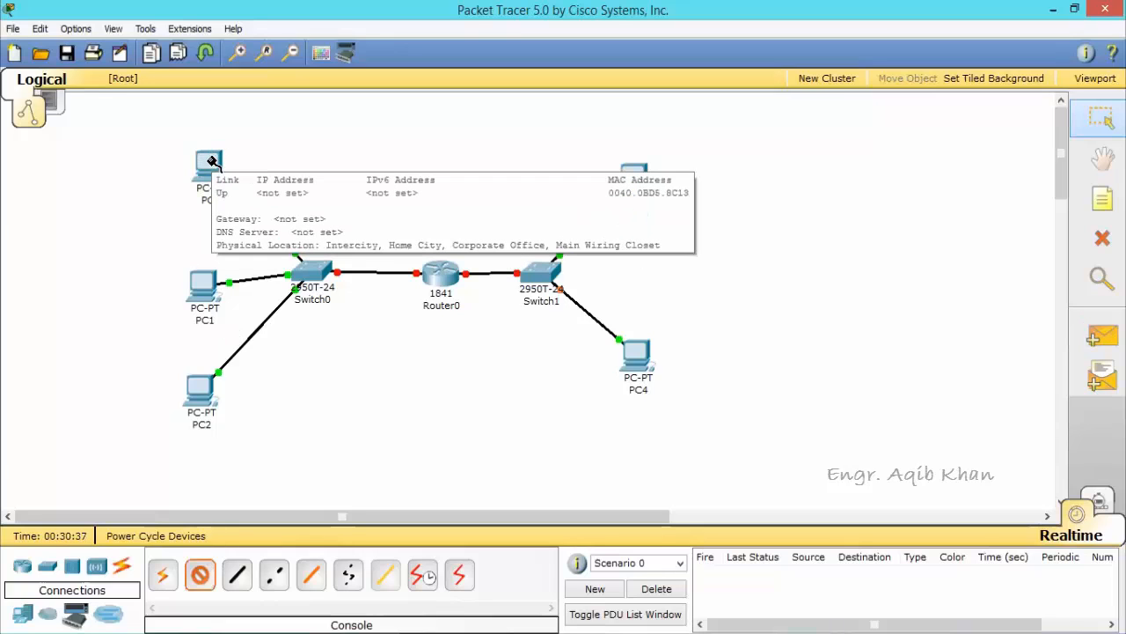
click(210, 160)
click(236, 163)
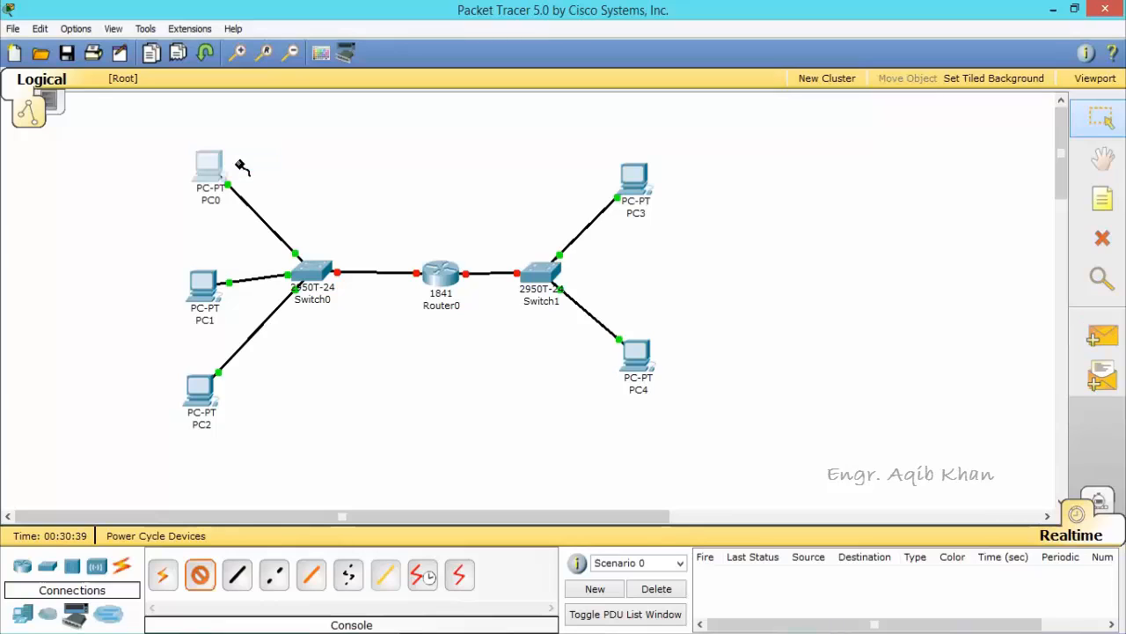
click(434, 269)
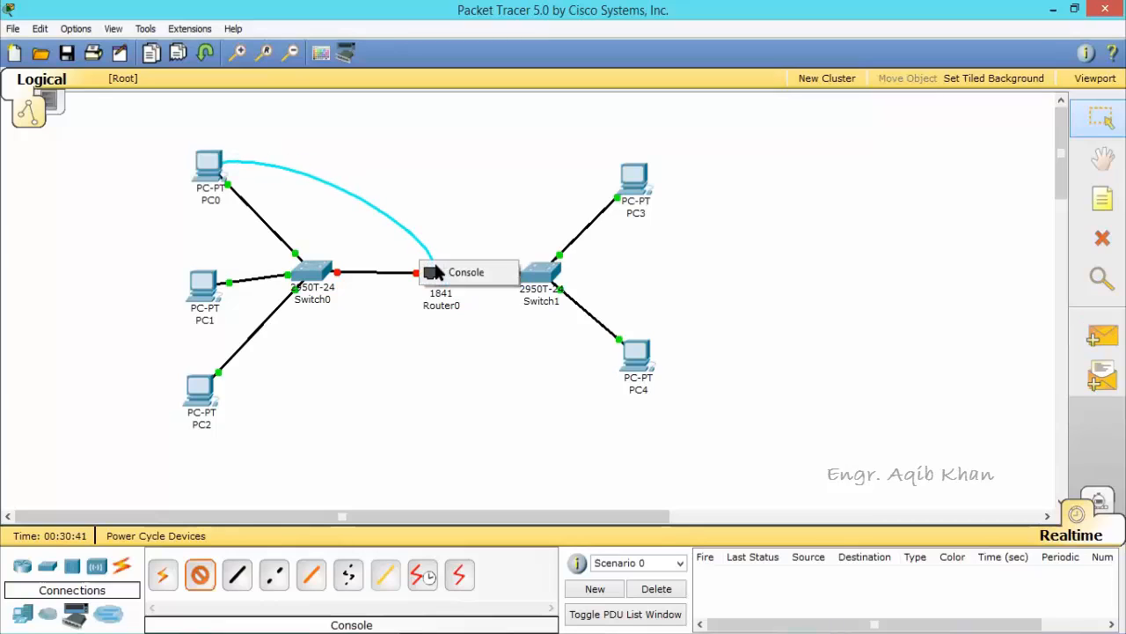
click(440, 272)
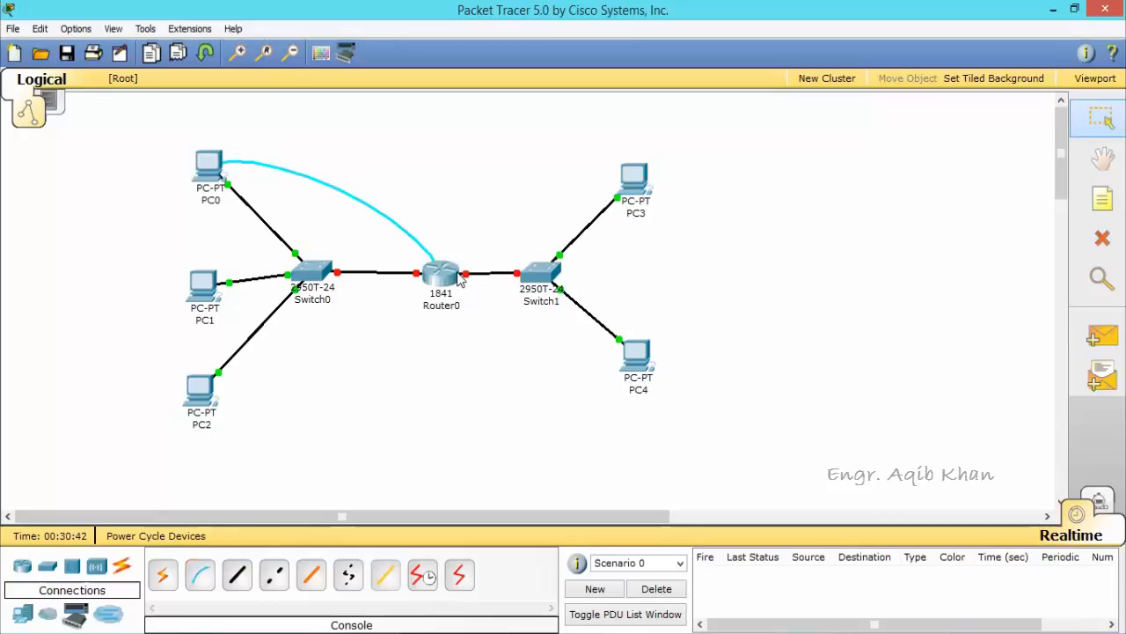
Open a terminal session on PC0 with the default port settings, including 9600 bits per second.
click(211, 169)
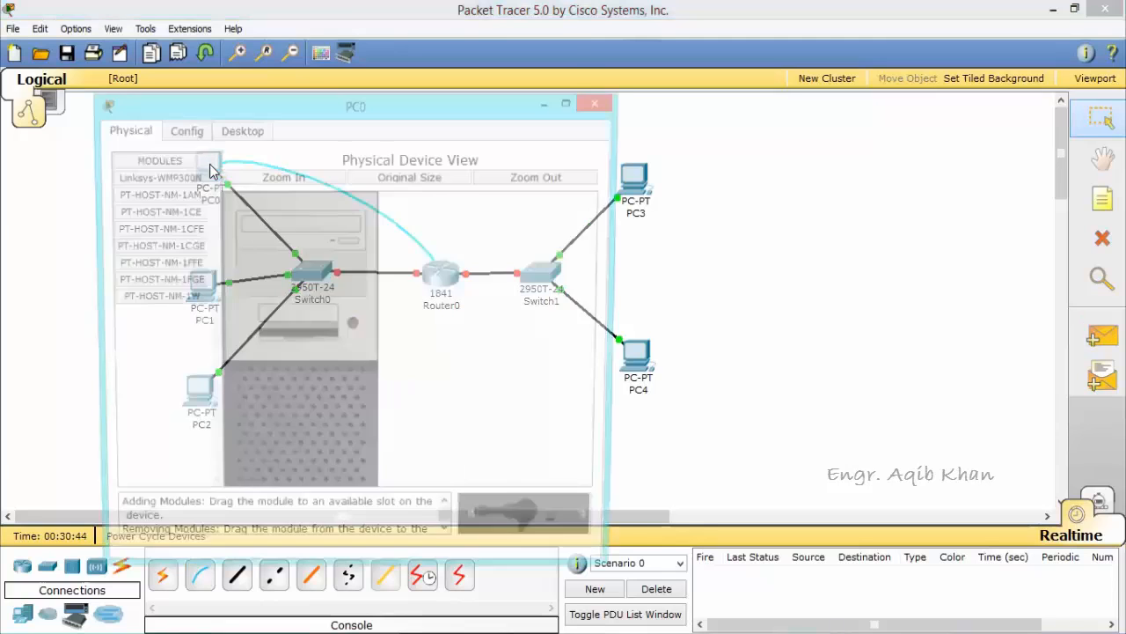
click(237, 129)
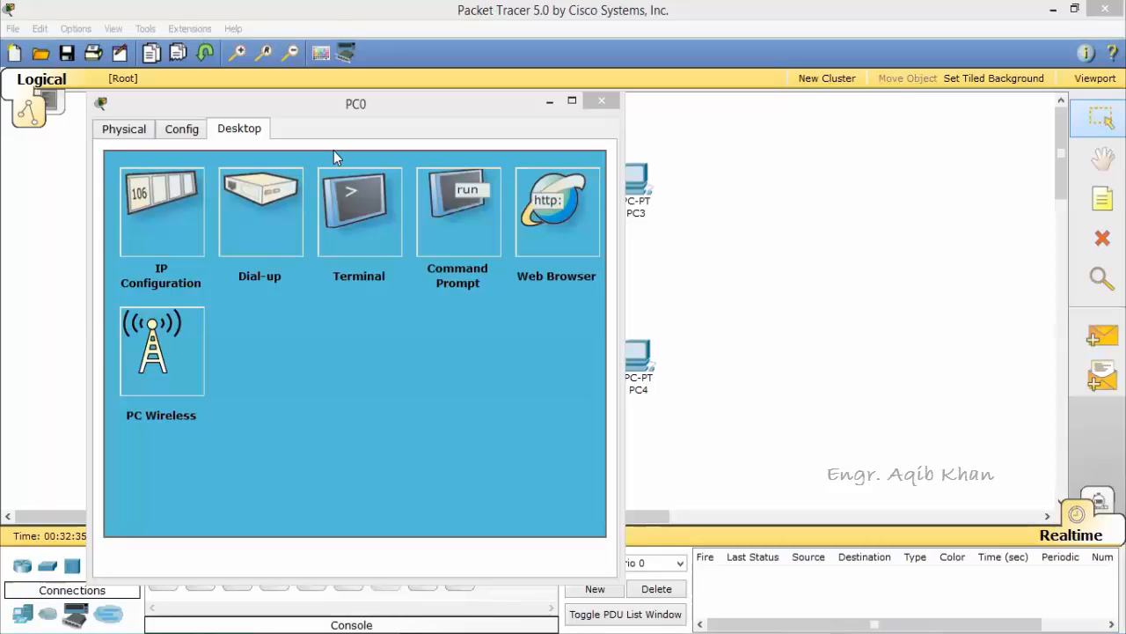
click(371, 225)
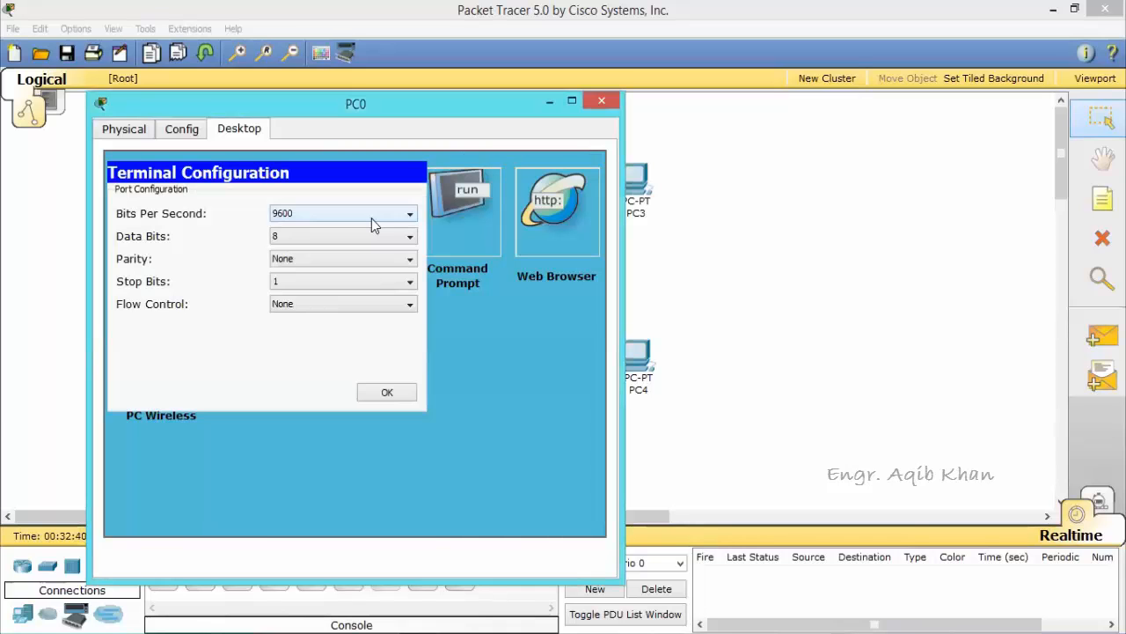
click(397, 392)
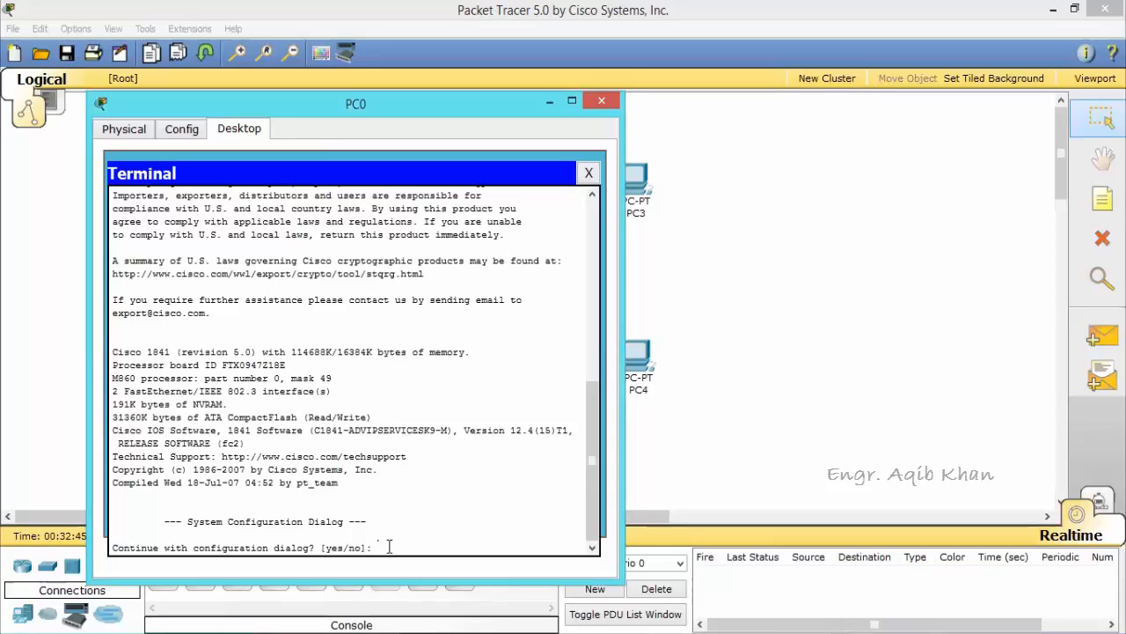
Answer no to the router's configuration dialog and start the router command line.
text(no)
key(Return)
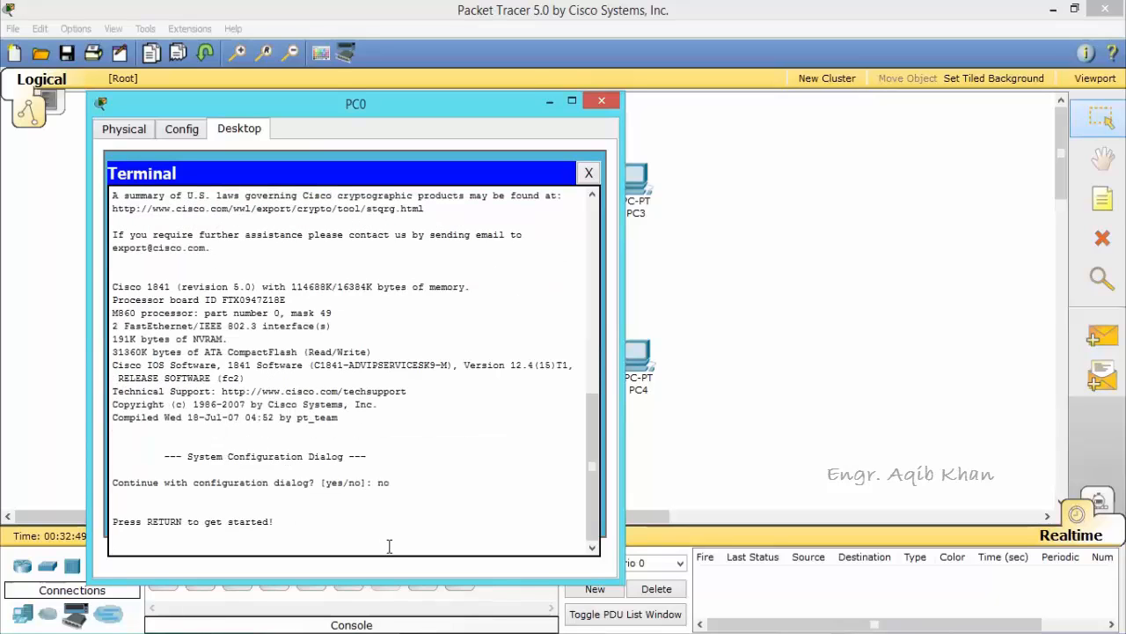
key(Return)
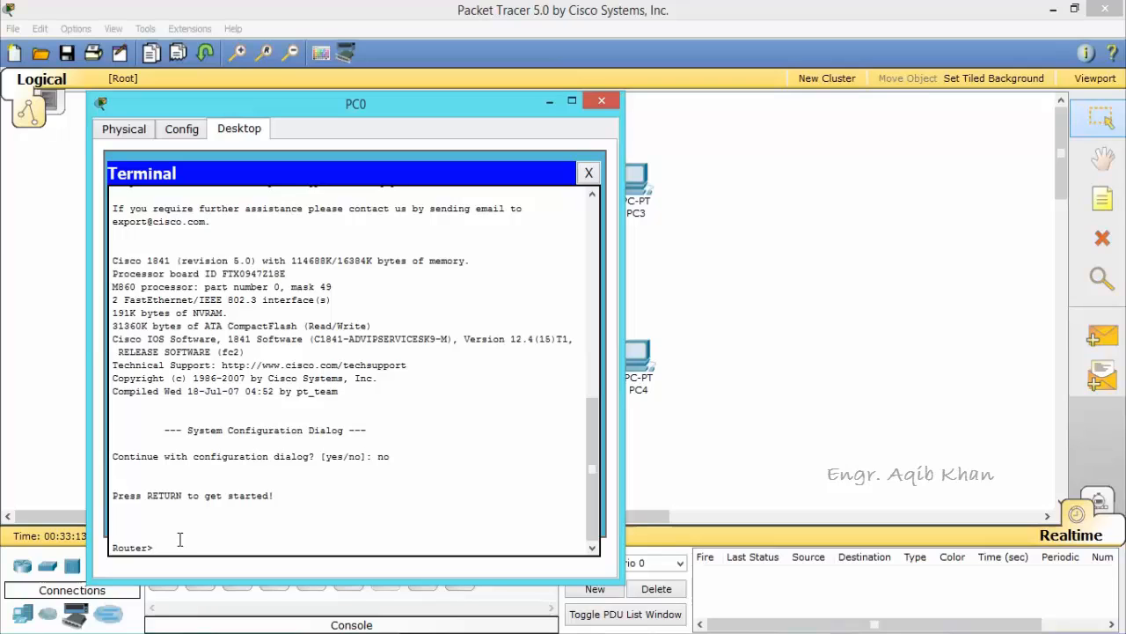
Enter privileged mode with enable, and global configuration mode with configure terminal.
text(e)
key(Caps_Lock)
text(N)
key(BackSpace)
key(Caps_Lock)
text(nable)
key(Return)
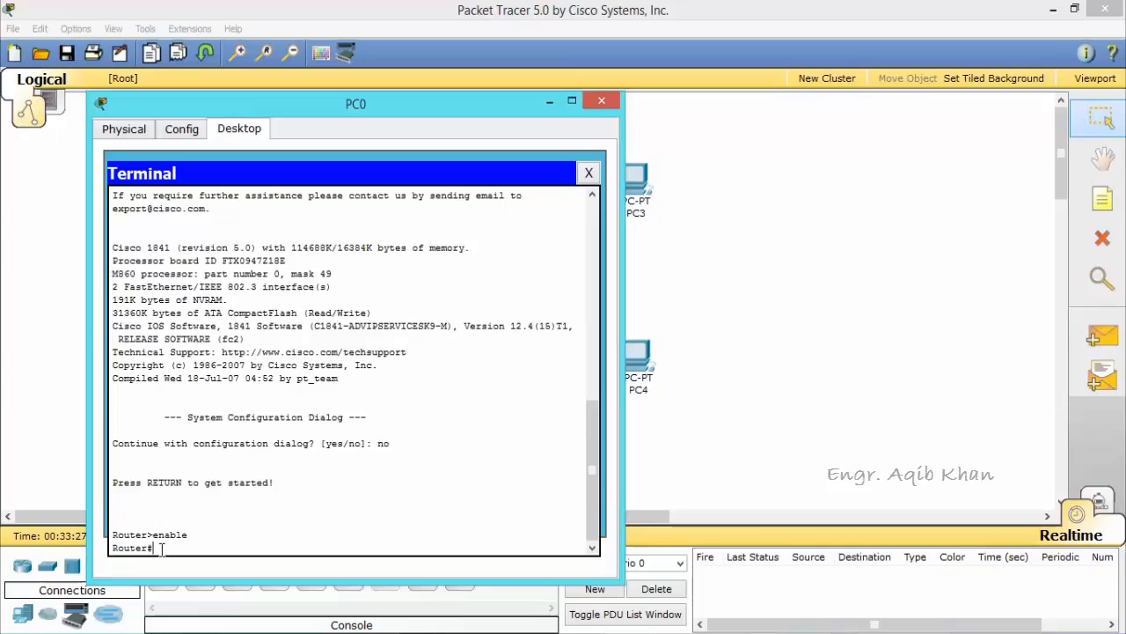
text(configure terminal)
key(Return)
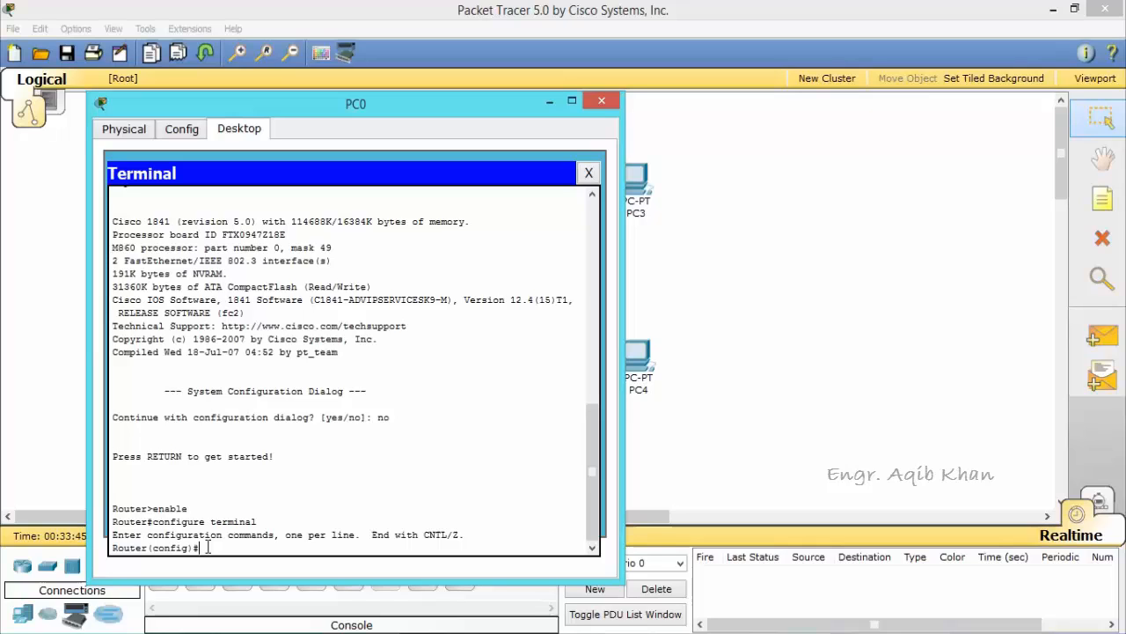
Assign IP address 192.168.10.1 with mask 255.255.255.0 to the router's interface fastethernet0/0.
text(interface fastethernet )
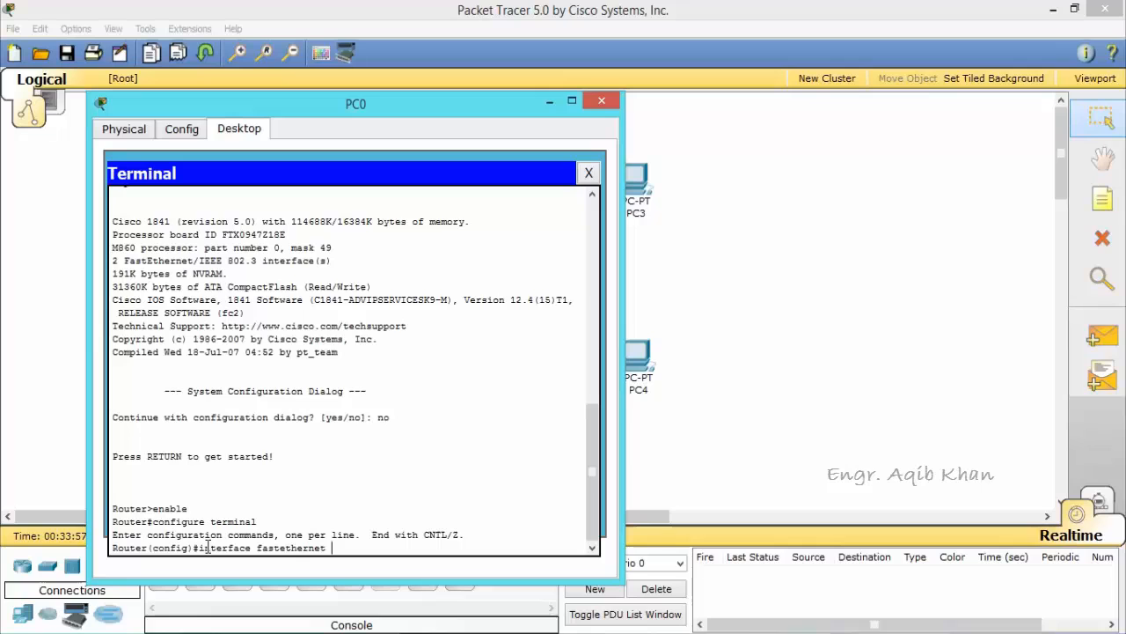
text(0/0)
key(Return)
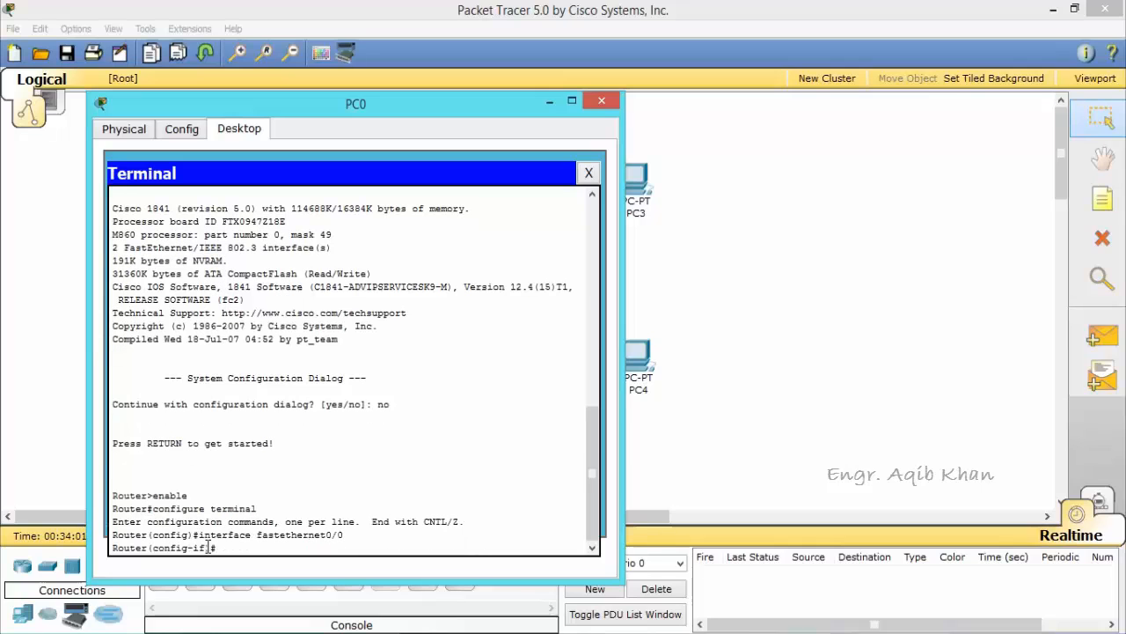
text(ip address 192.168.10.1 2)
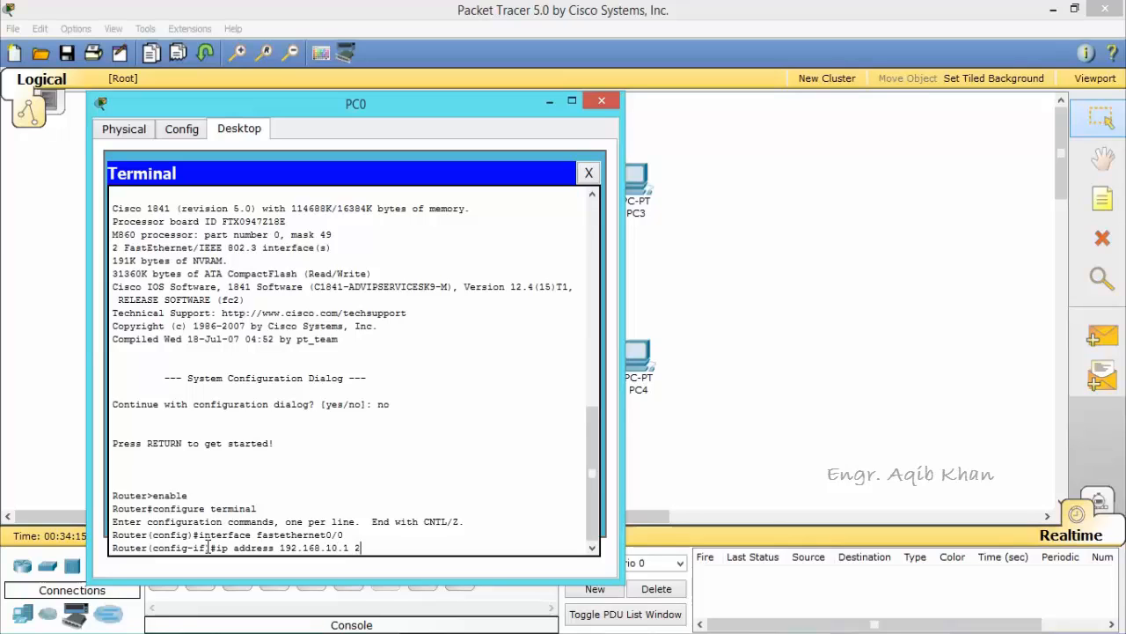
text(55.255.255.0)
key(Return)
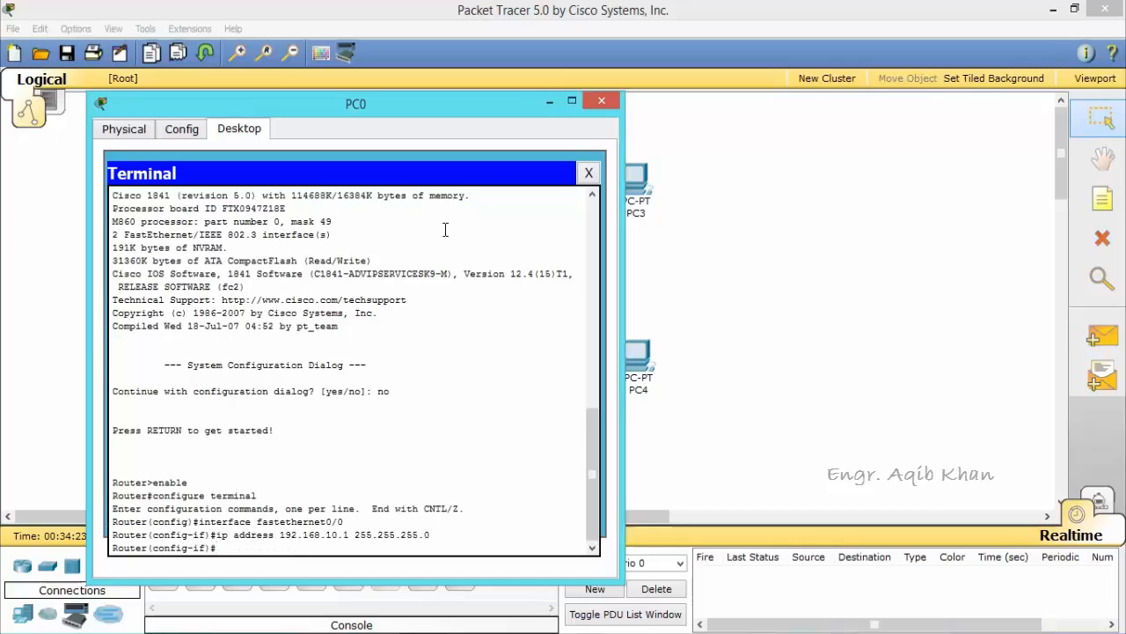
Bring up the router's FastEthernet0/0 interface with no shutdown, checking the link status in the topology.
click(549, 102)
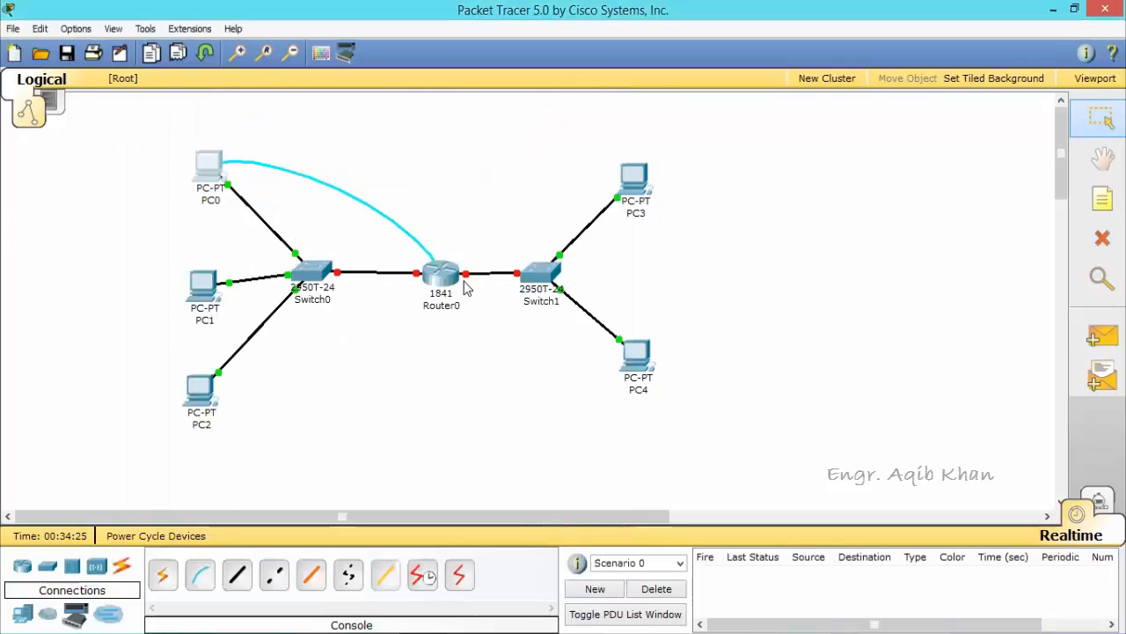
mouse_move(443, 280)
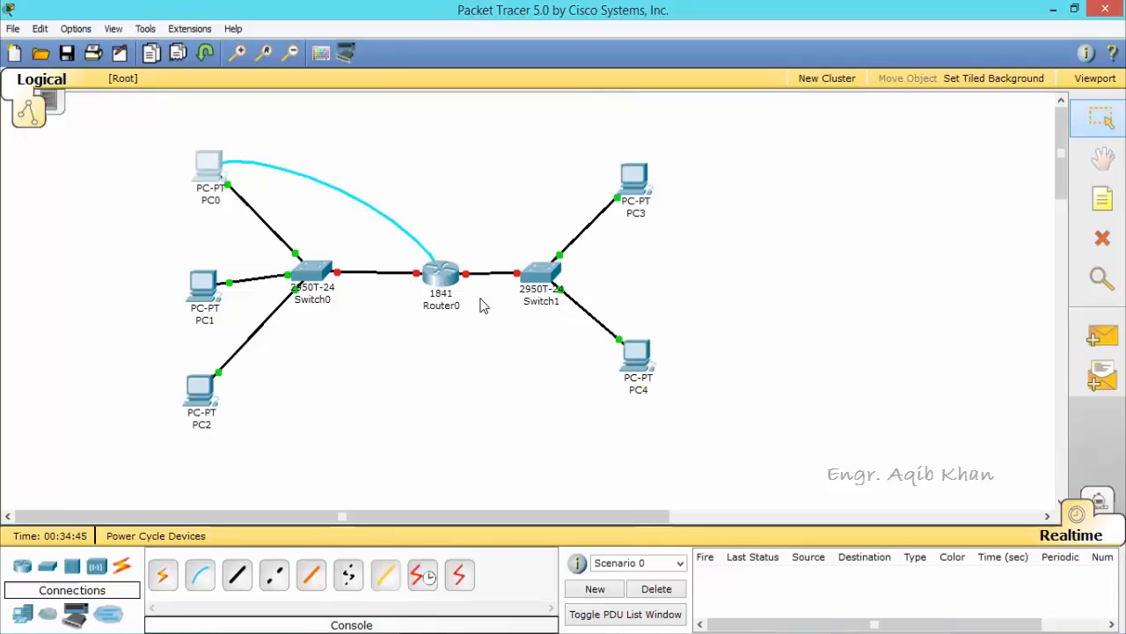
click(213, 172)
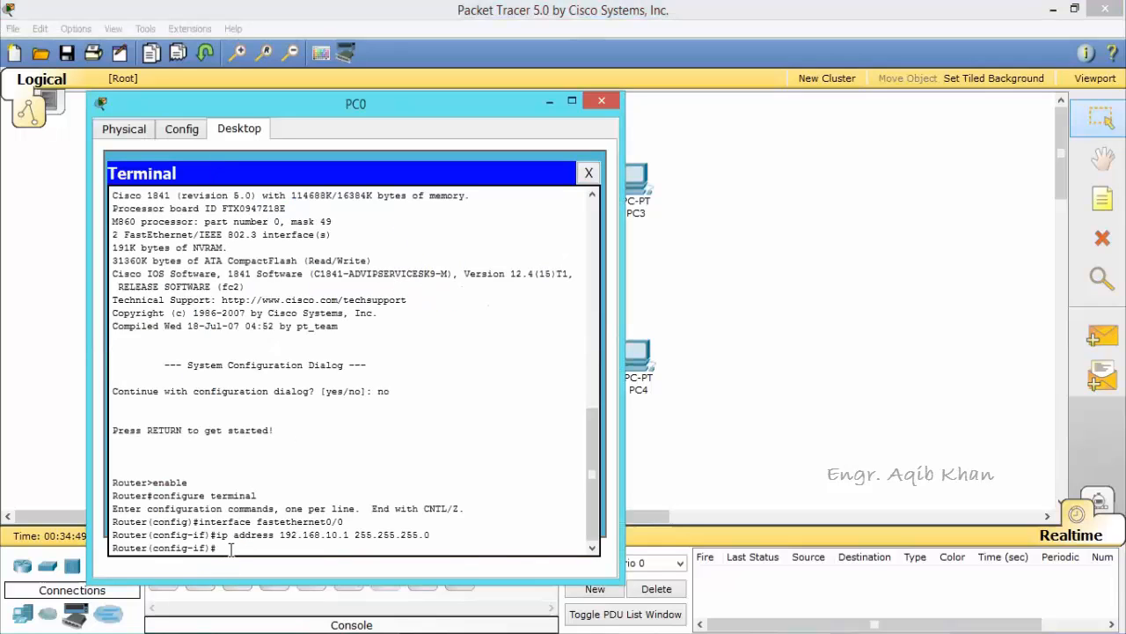
text(no shutdown)
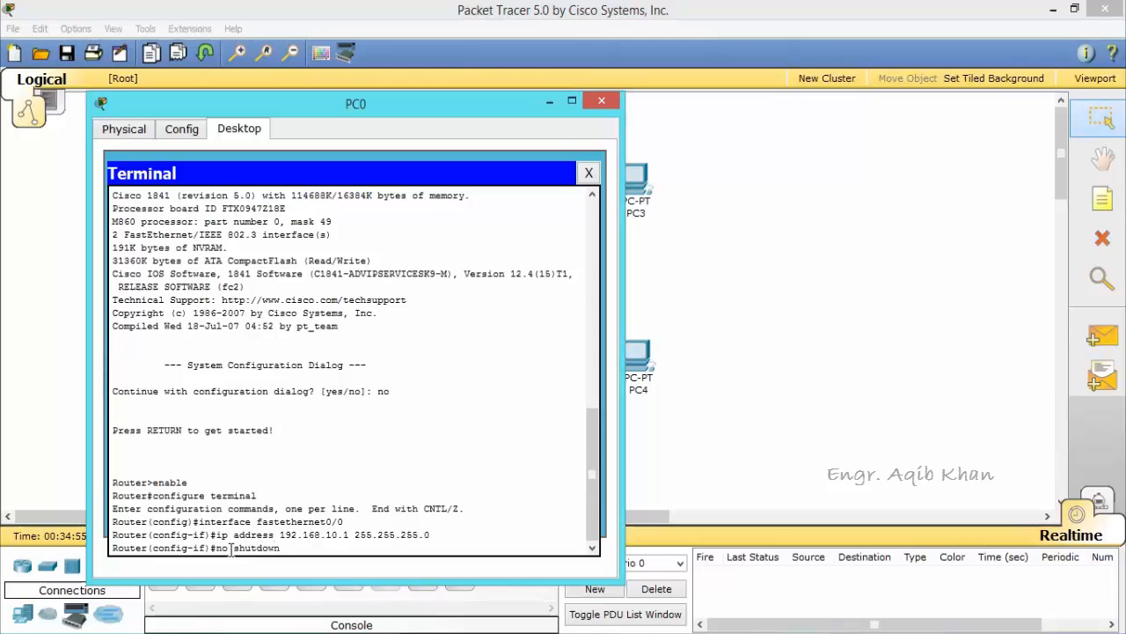
key(Return)
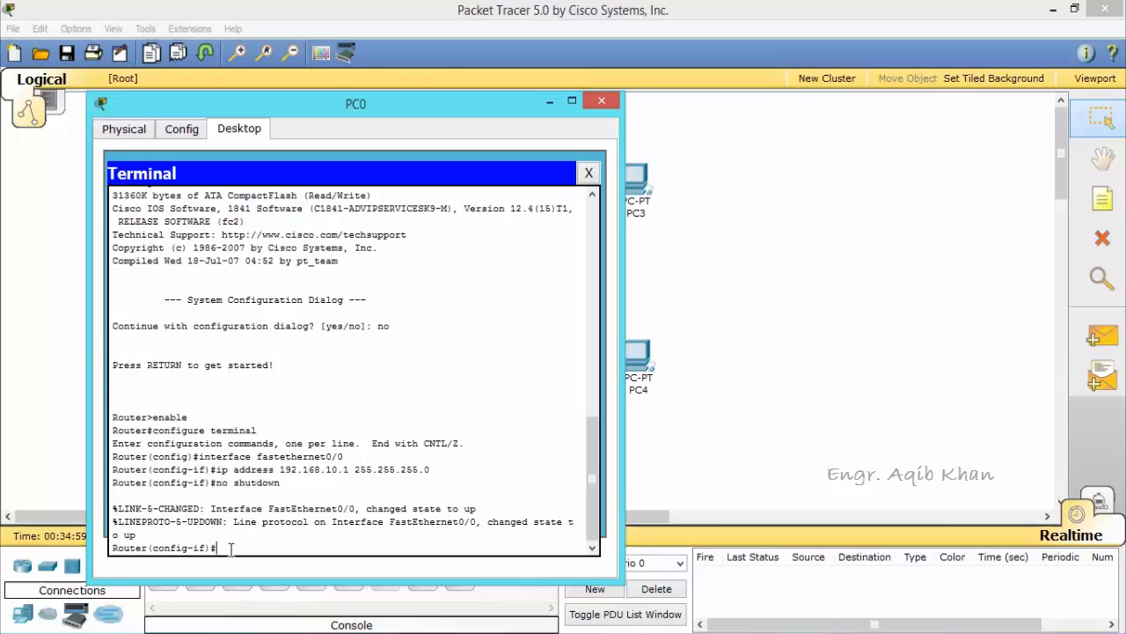
click(551, 102)
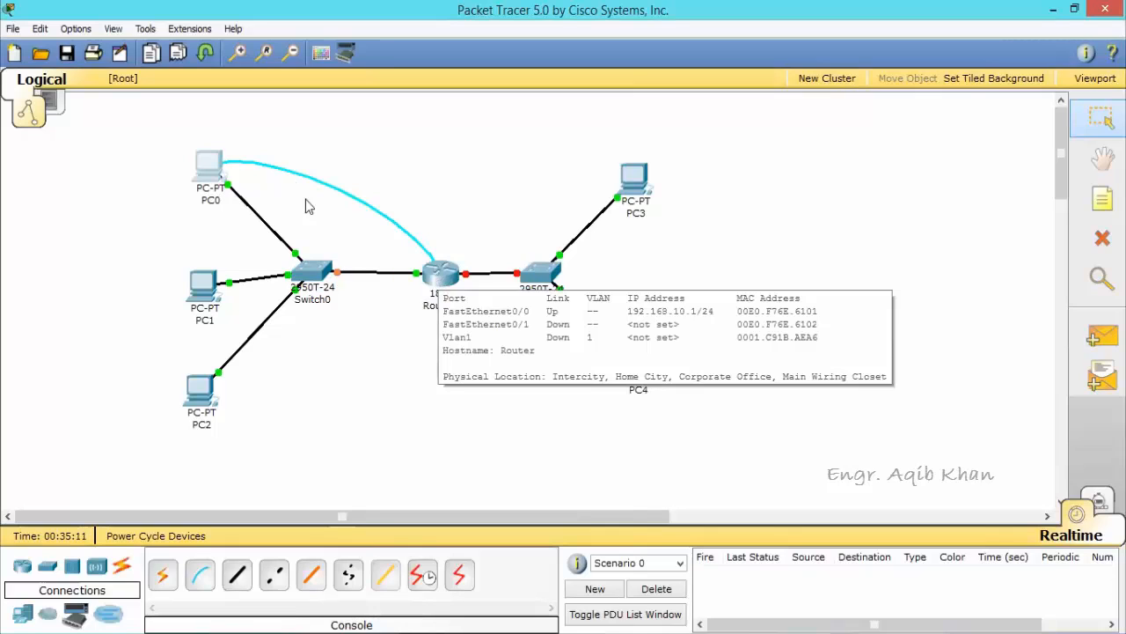
Exit the FastEthernet0/0 configuration and begin an interface command in global configuration mode from PC0's terminal.
click(211, 165)
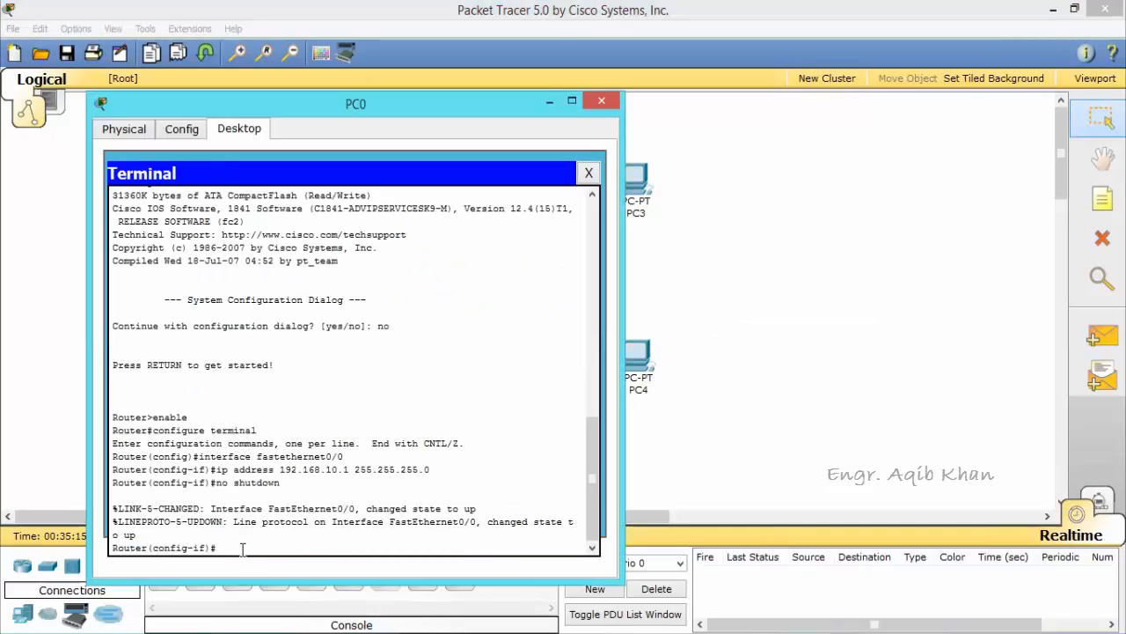
text(exit)
key(Return)
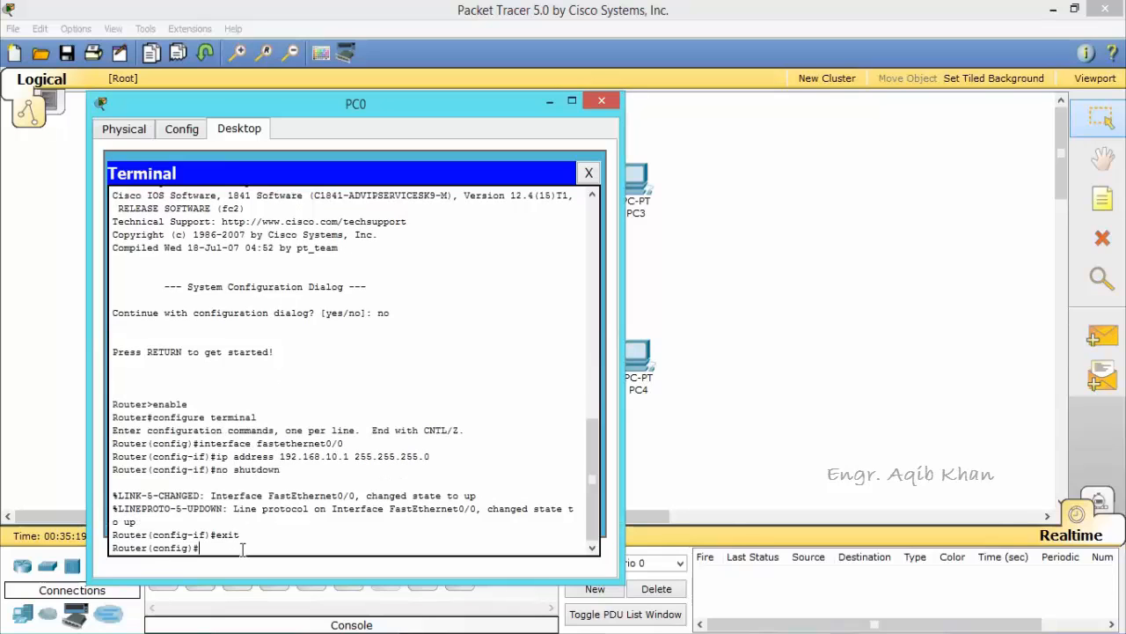
text(inter)
text(face)
text( 192.16)
text(8)
text(.)
key(BackSpace)
key(BackSpace)
key(BackSpace)
key(BackSpace)
key(BackSpace)
key(BackSpace)
key(BackSpace)
key(BackSpace)
key(BackSpace)
Configure interface fastethernet0/1 with IP address 192.168.20.1 and mask 255.255.255.0, and enable it with no shutdown.
text(fastethernet0)
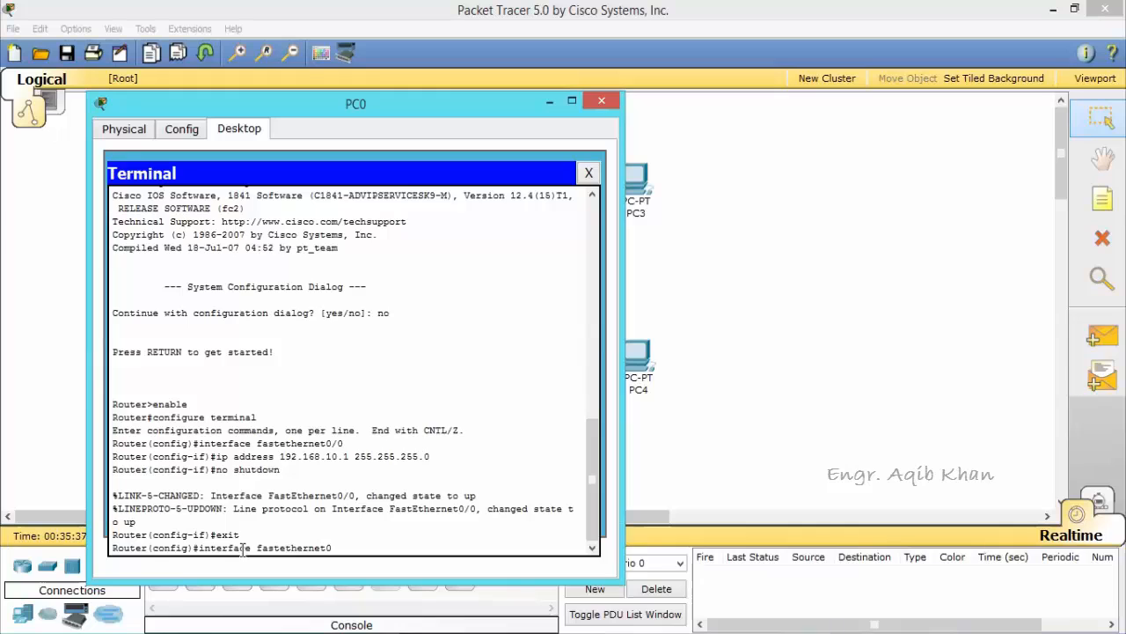
text(/1)
key(Return)
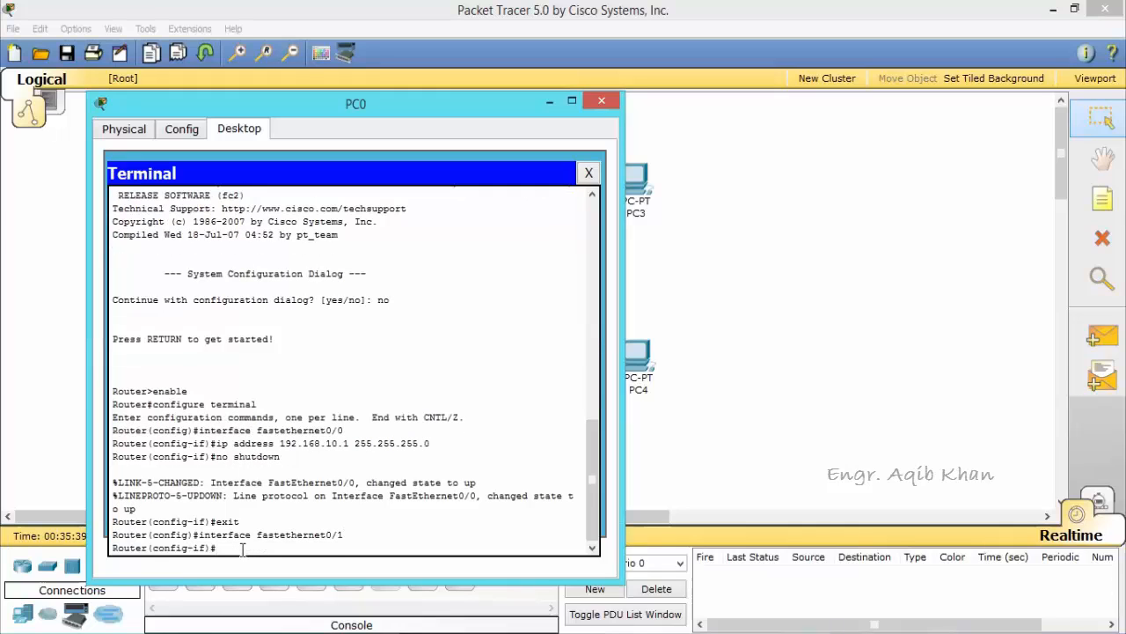
text(ip address 192.168.20.1 255.255.255.0)
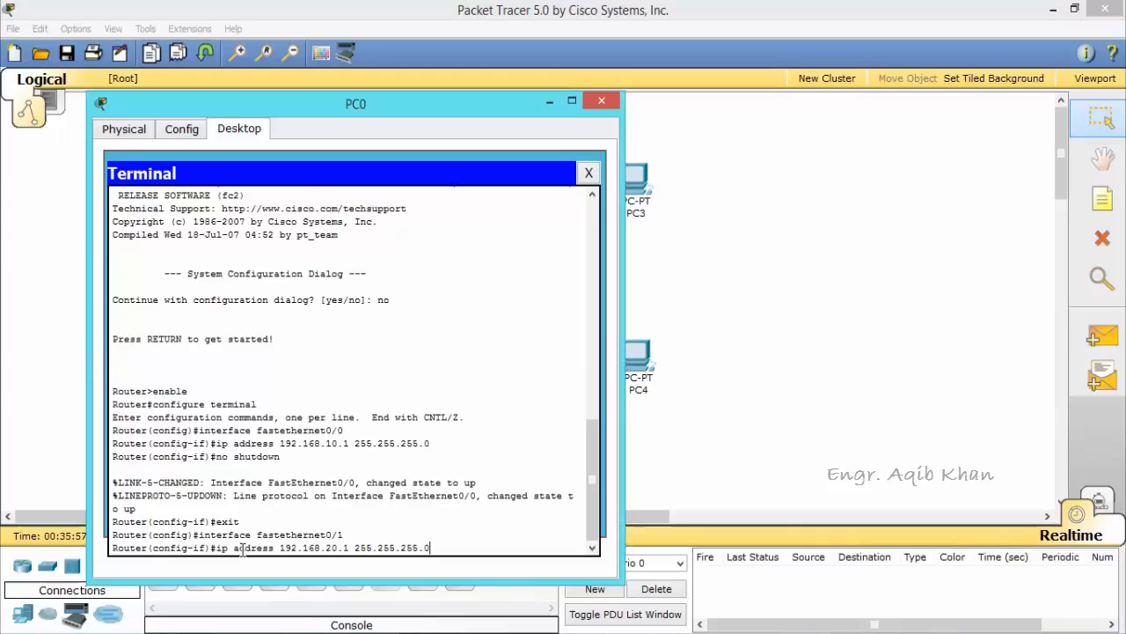
key(Return)
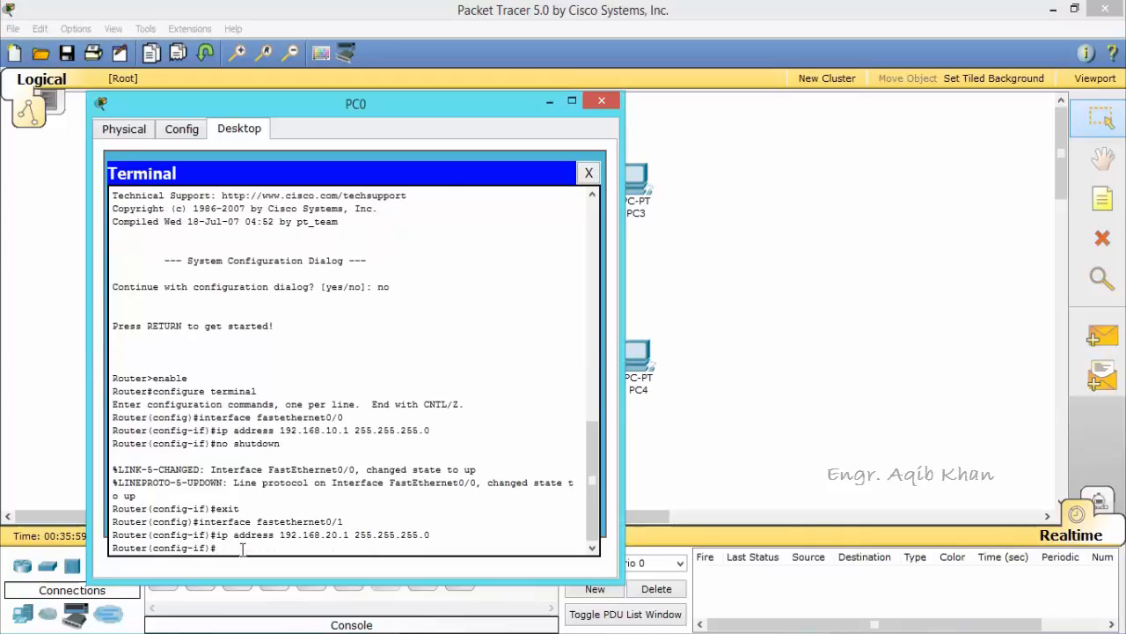
text(no shutdown)
key(Return)
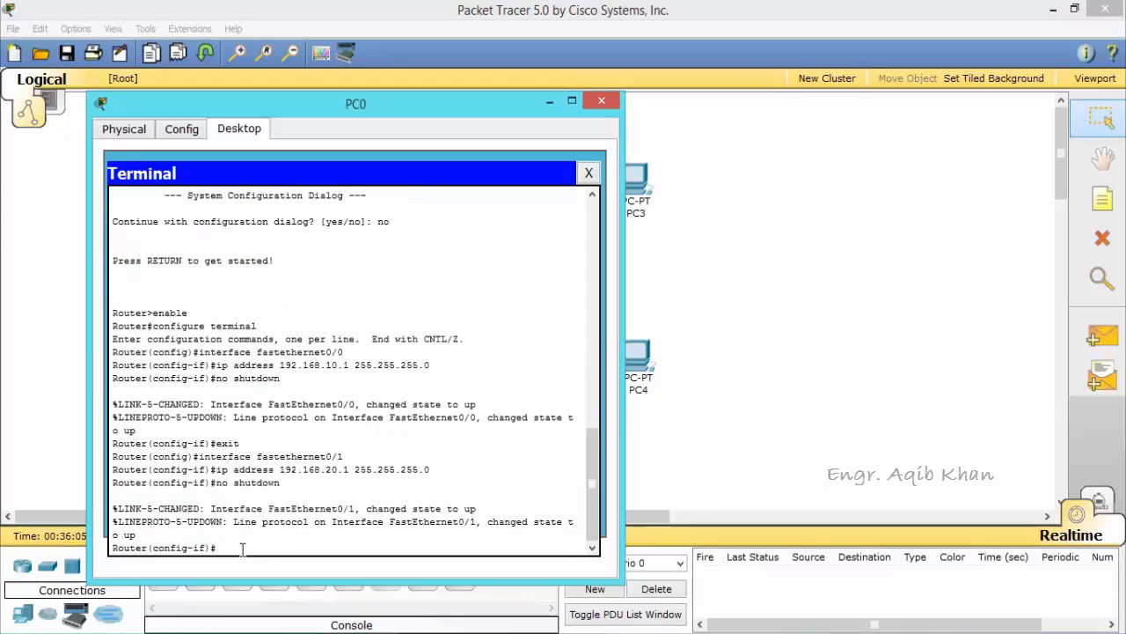
Exit the FastEthernet0/1 and global configuration modes from PC0's terminal, checking Router0's port summary in the topology.
text(exit)
key(Return)
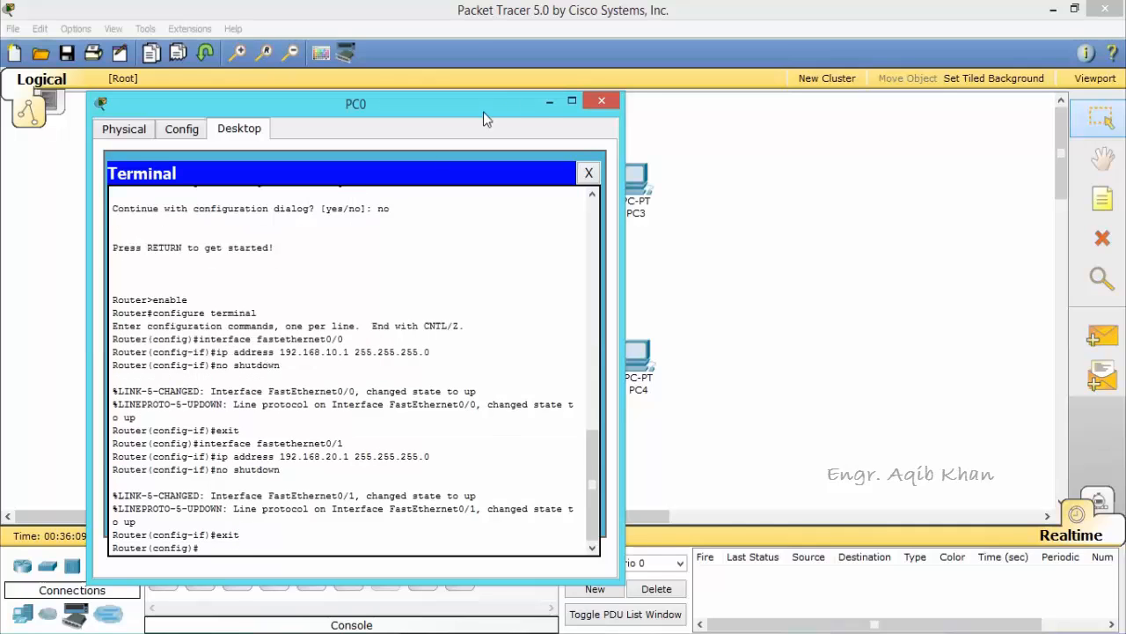
click(548, 102)
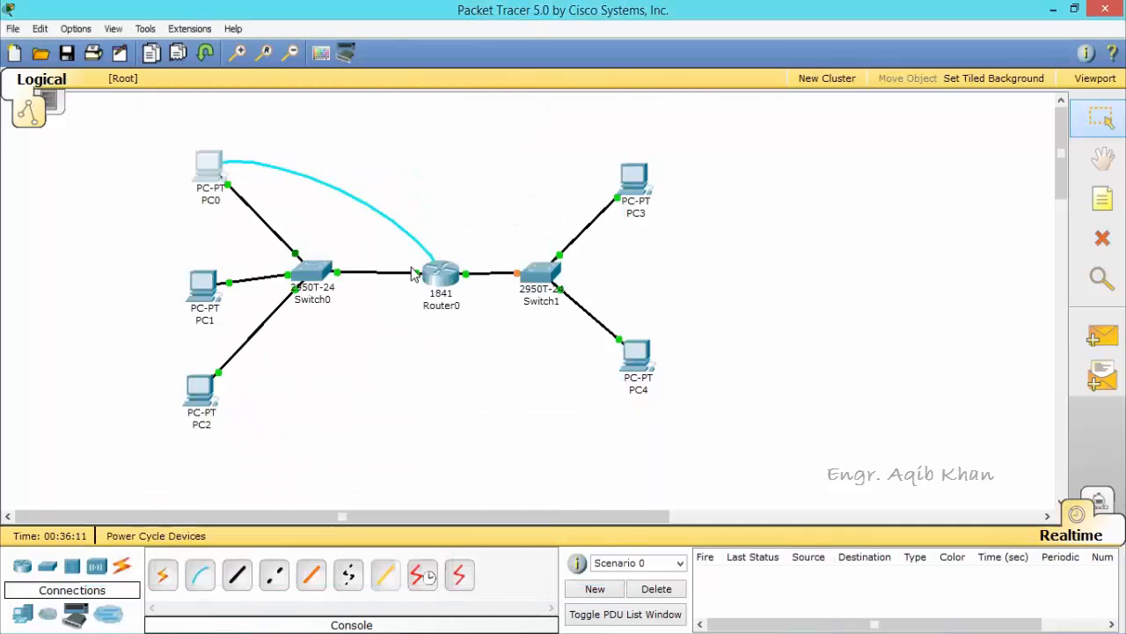
mouse_move(442, 281)
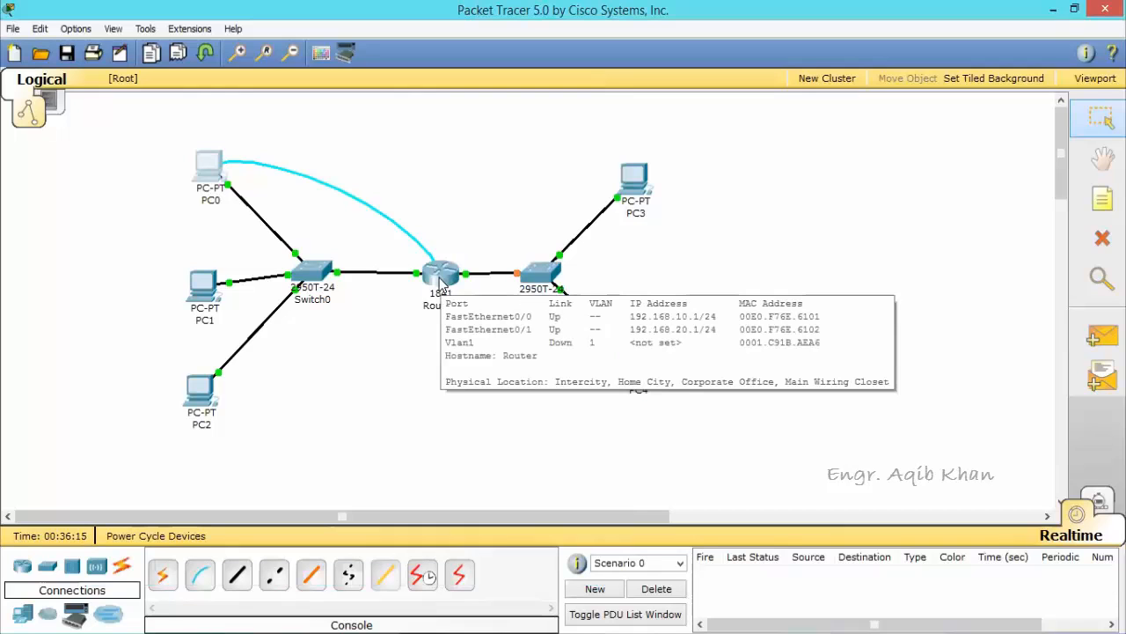
click(212, 174)
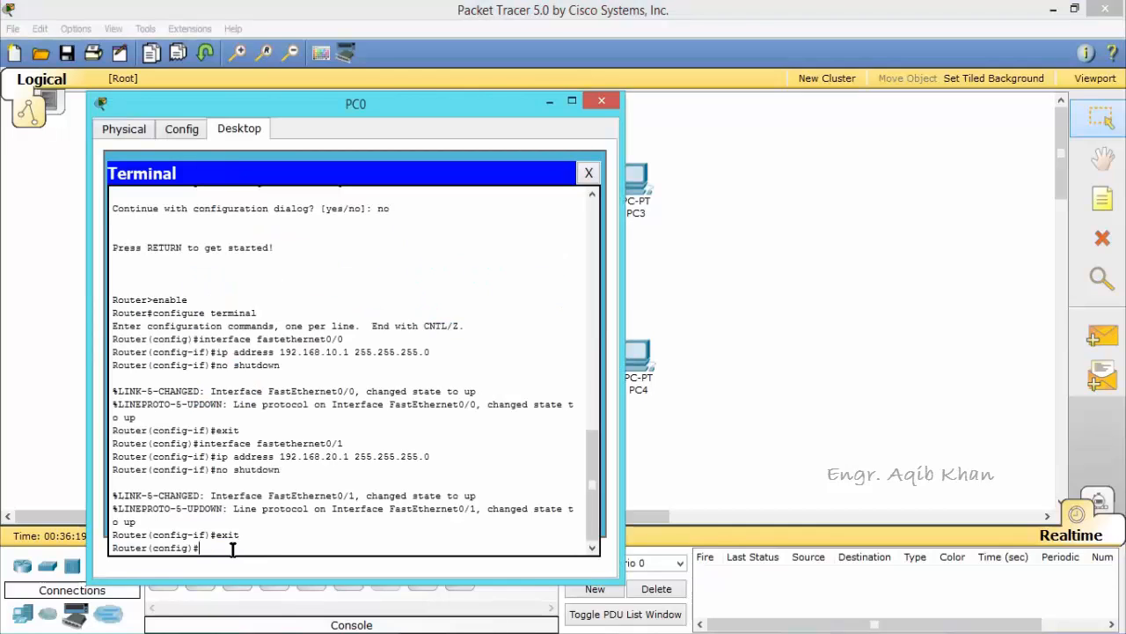
text(exit)
key(Return)
Display the router's running configuration with show running-config and page through it to the end.
text(s)
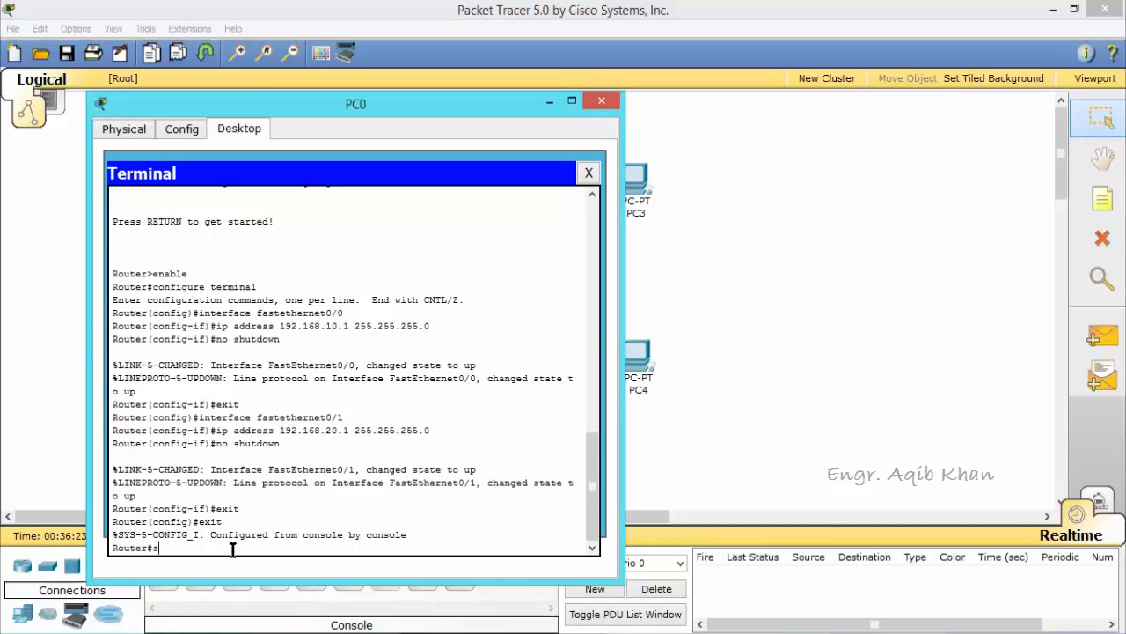
text(how running-config)
key(Return)
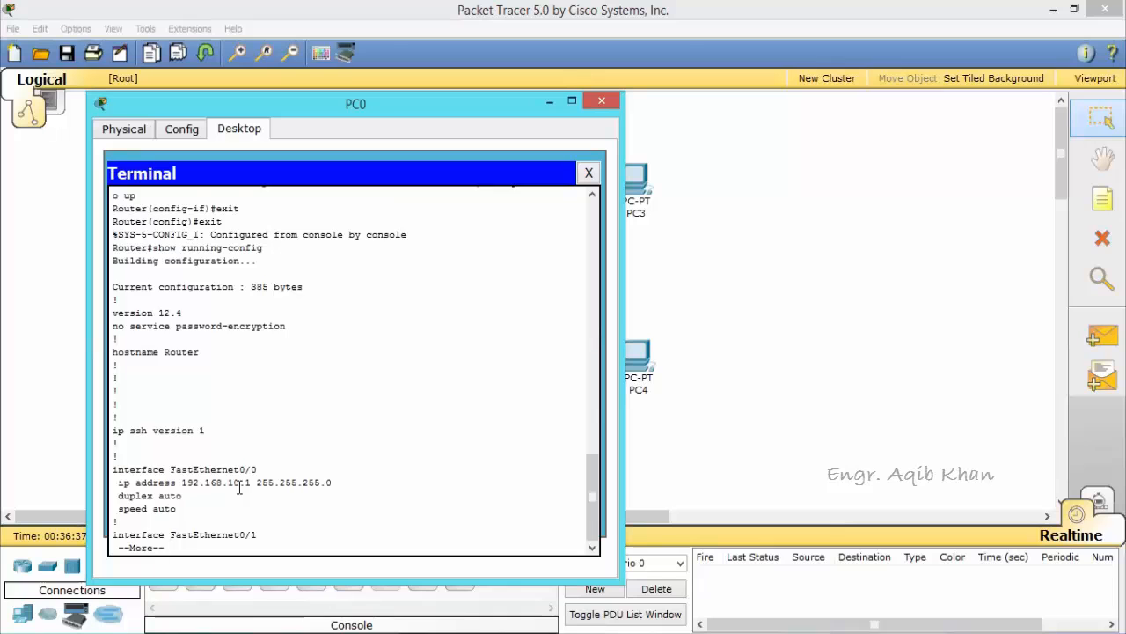
key(Return)
key(Return)
key(Return)
key(Return)
key(Return)
key(Return)
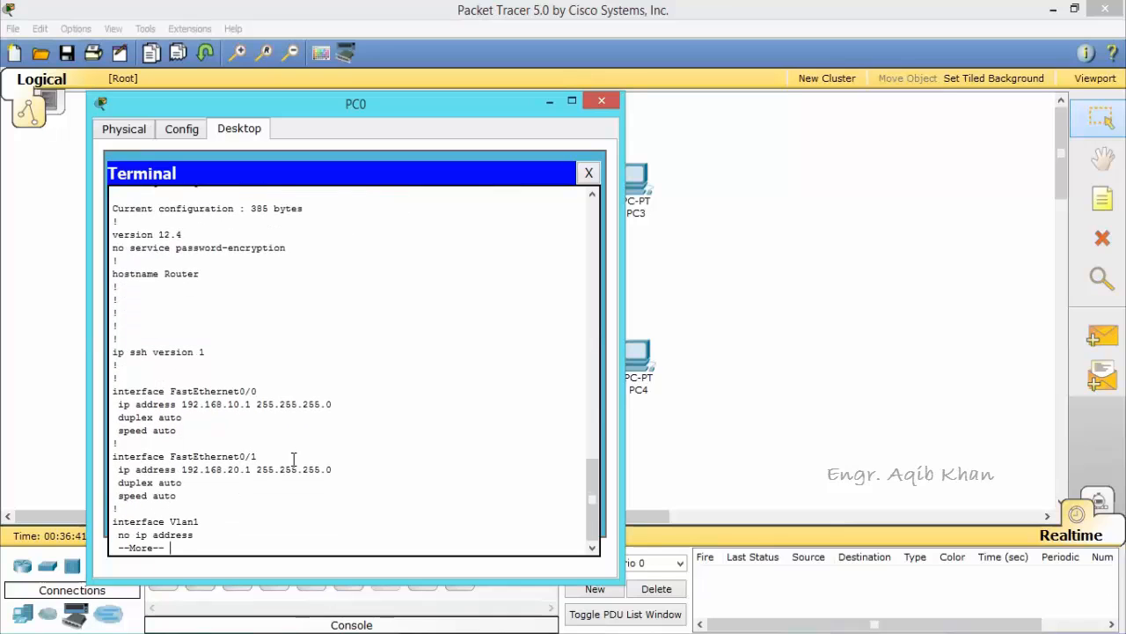
key(Return)
key(Return)
key(Return)
key(Return)
key(Return)
key(Return)
key(Return)
key(Return)
key(Return)
key(Return)
key(Return)
key(Return)
key(Return)
key(Return)
key(Return)
key(Return)
key(Return)
key(Return)
key(Return)
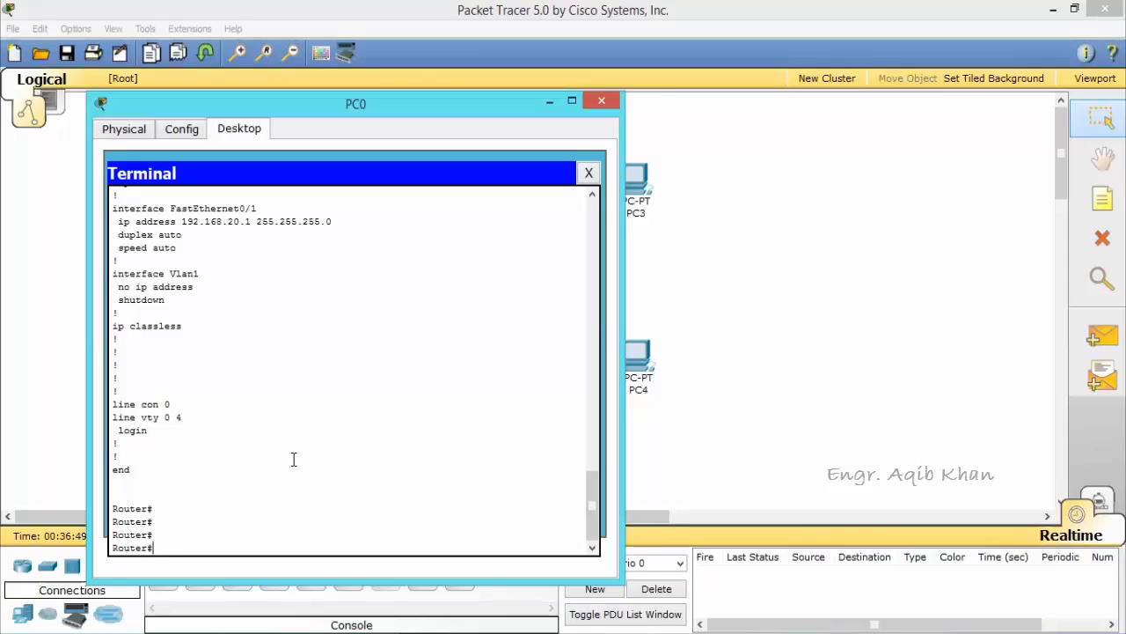
Save the router's configuration with copy running-config startup-config, accepting the default destination filename.
text(copy running-config star)
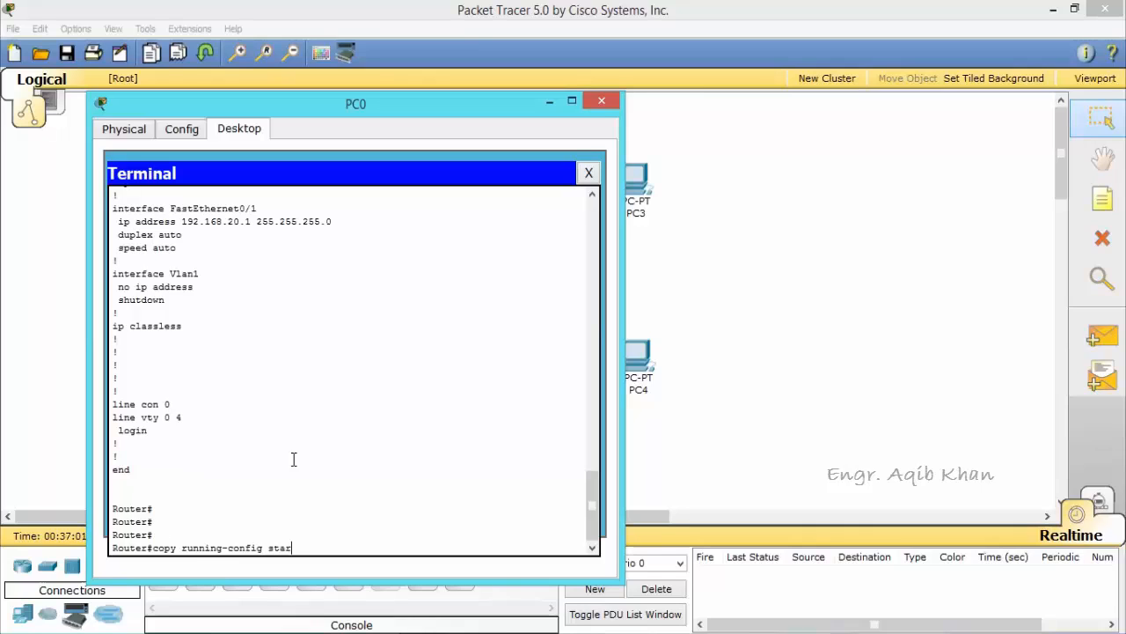
text(tup-config)
key(Return)
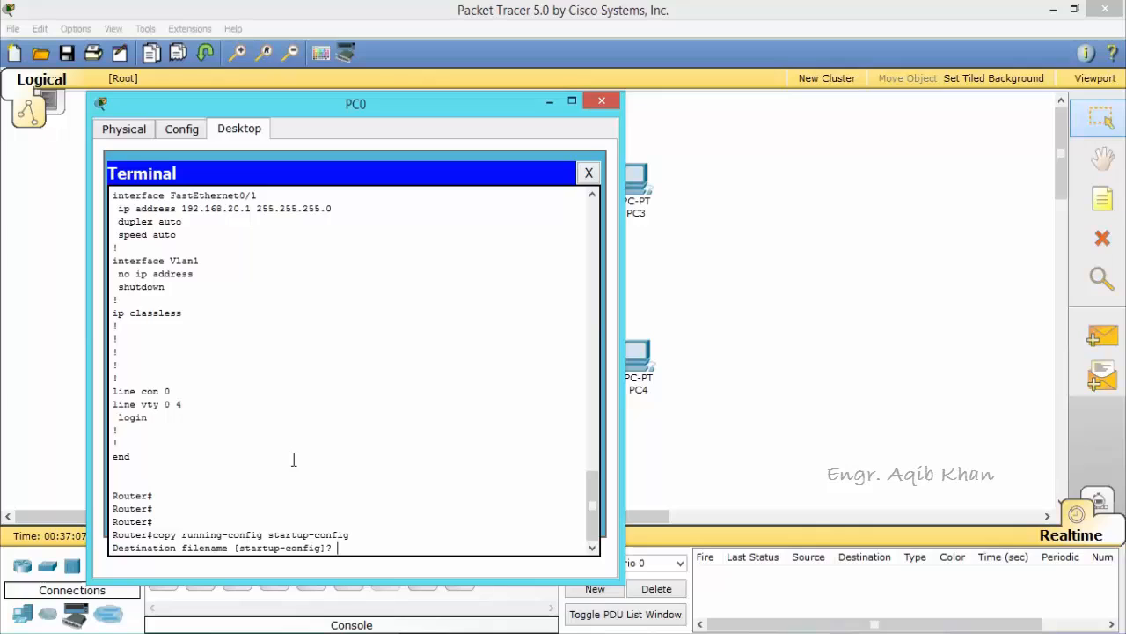
key(Return)
Display the saved configuration with show startup-config and page through it to the end.
text(show startup-config)
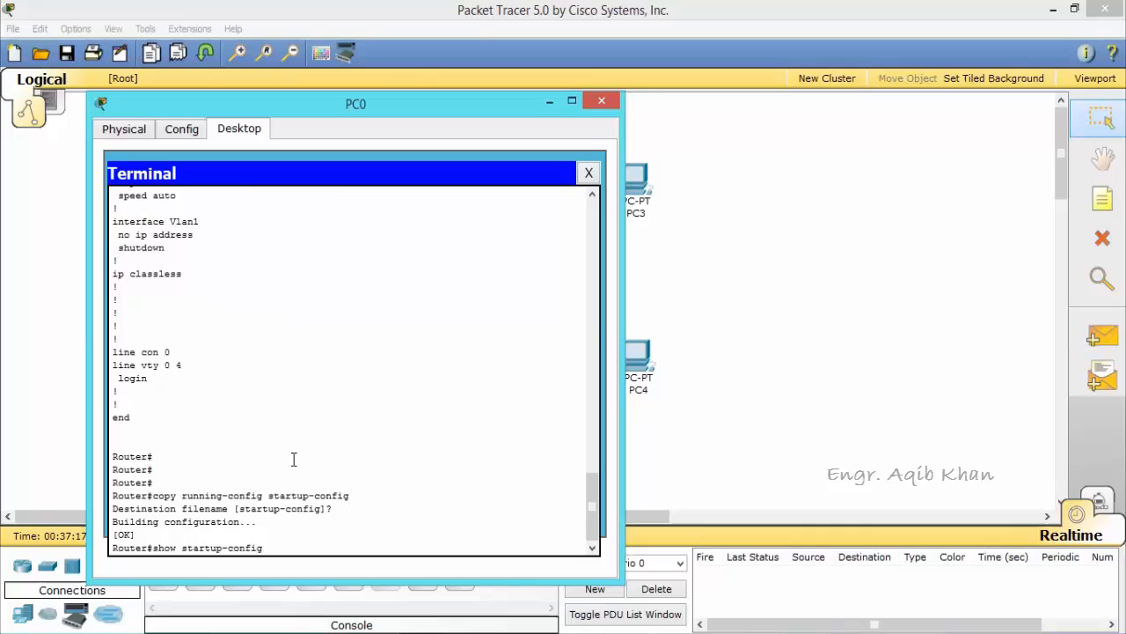
key(Return)
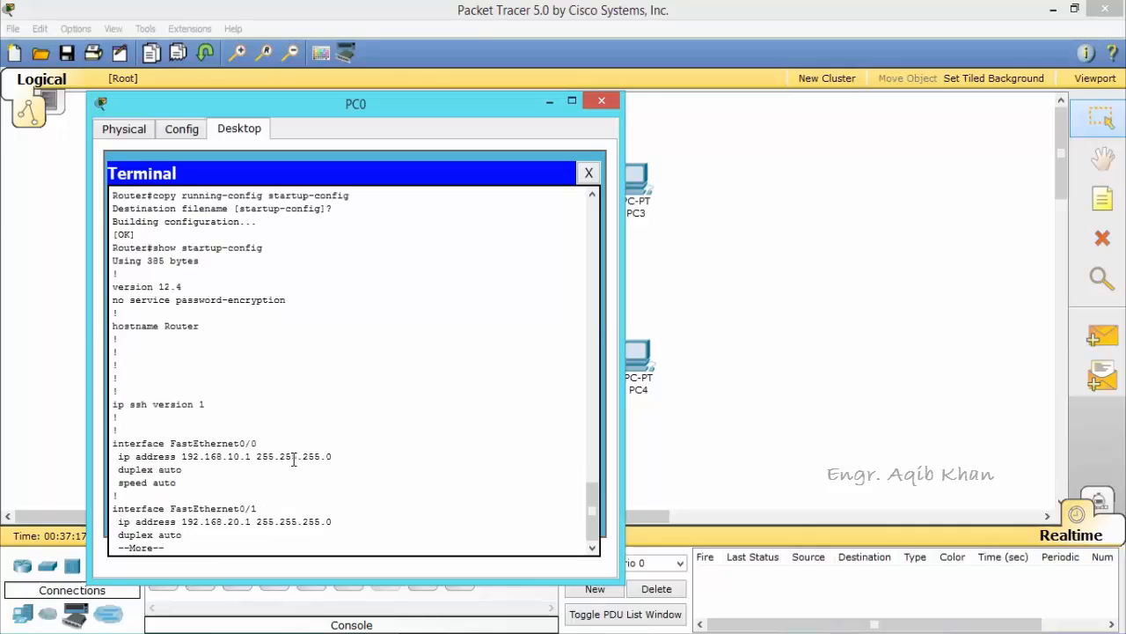
key(Return)
key(Return)
key(Return)
key(Return)
key(Return)
key(Return)
key(Return)
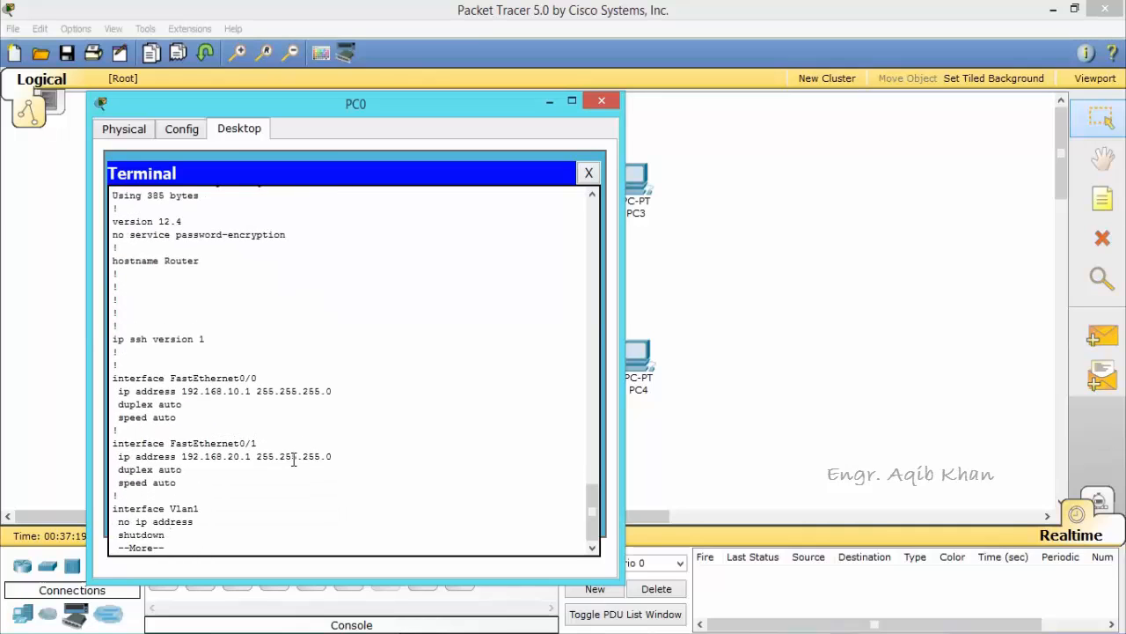
key(Return)
key(Return)
key(Return)
key(Return)
key(Return)
key(Return)
key(Return)
key(Return)
key(Return)
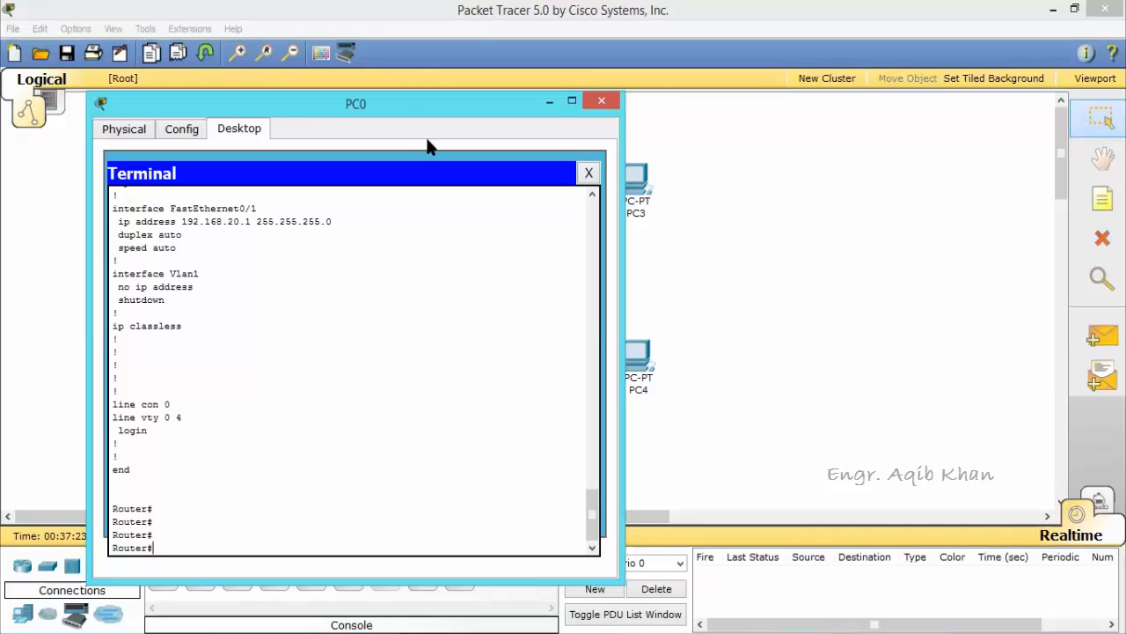
Power cycle Router0 from its physical device view, then close the router's window.
click(549, 101)
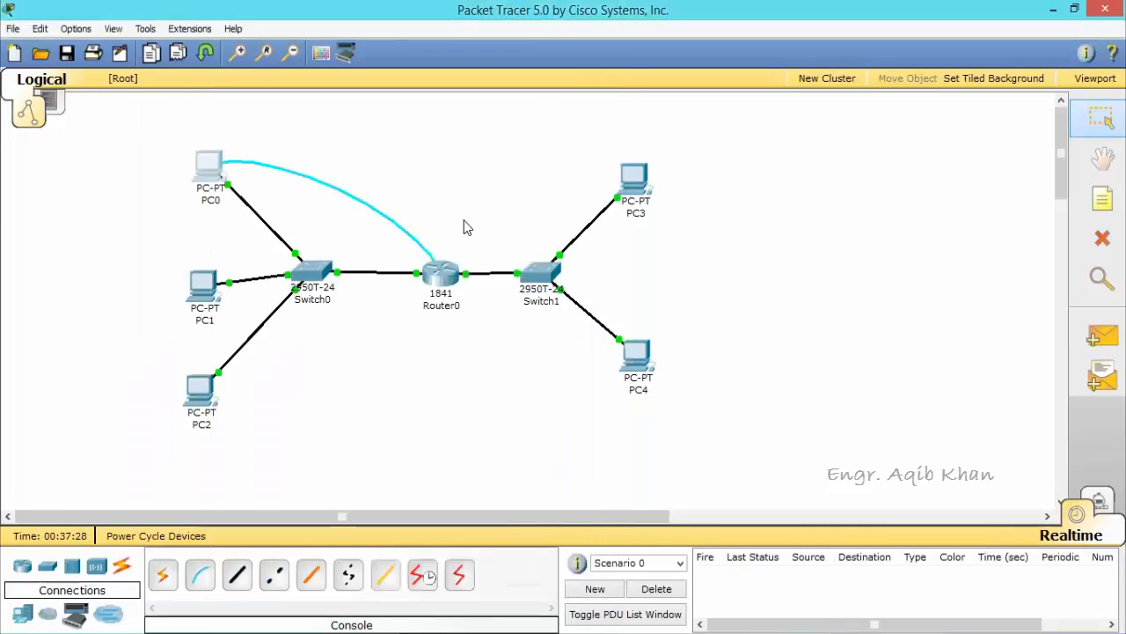
click(437, 283)
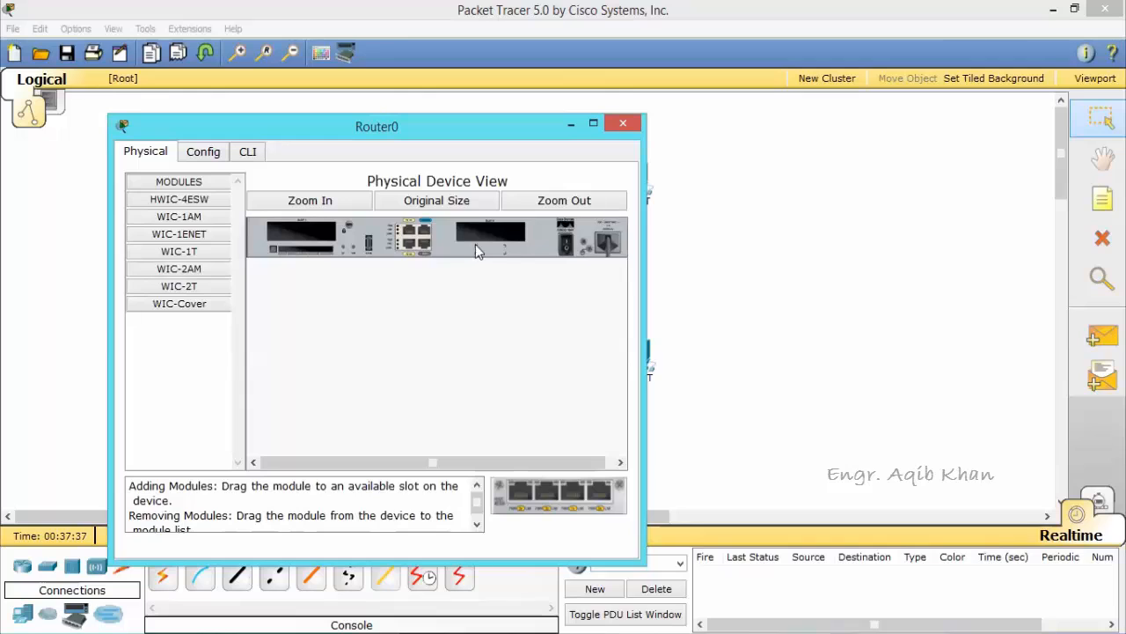
click(569, 245)
click(629, 128)
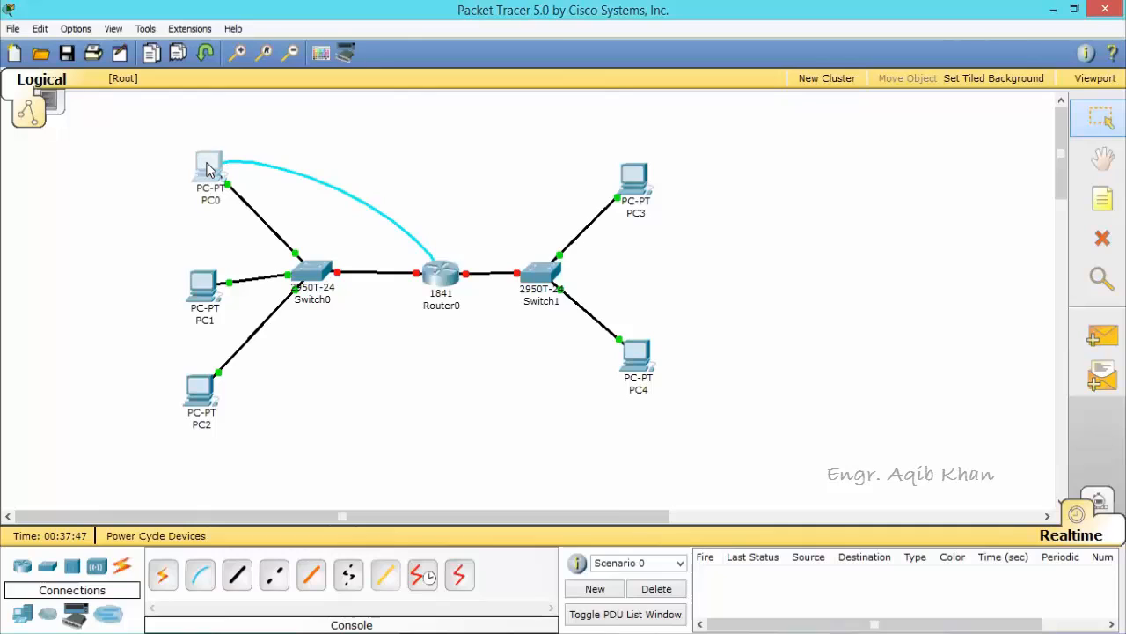
Return to PC0's terminal after the router restart and enter privileged mode with enable.
click(209, 168)
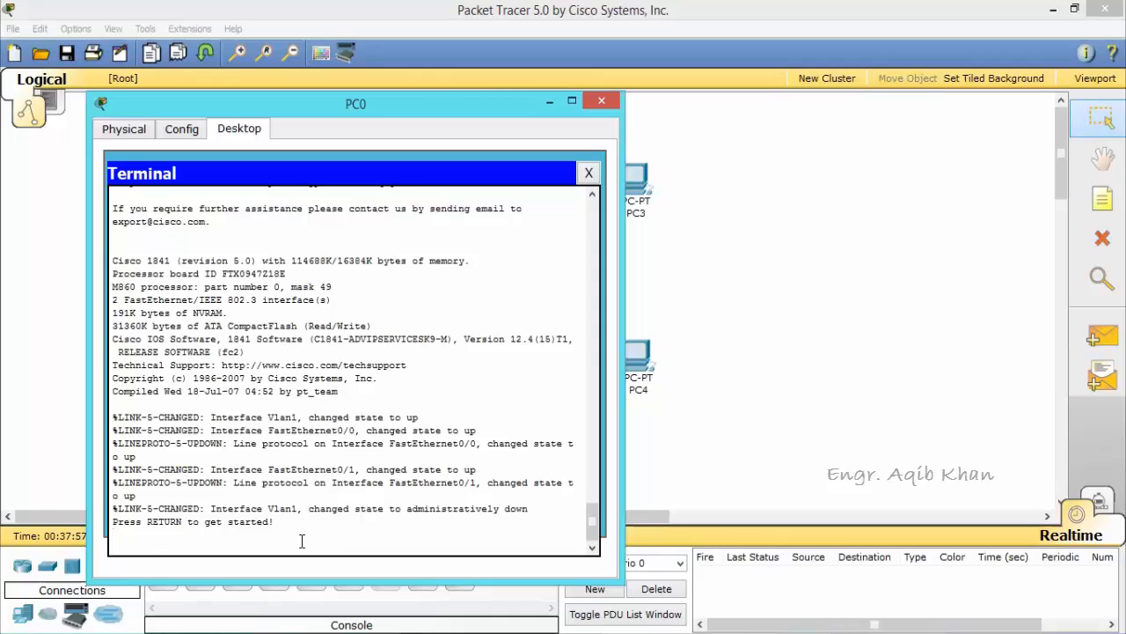
key(Return)
text(enable)
key(Return)
Run show running-config on the restarted router and page through the FastEthernet and Vlan1 interface settings.
text(s)
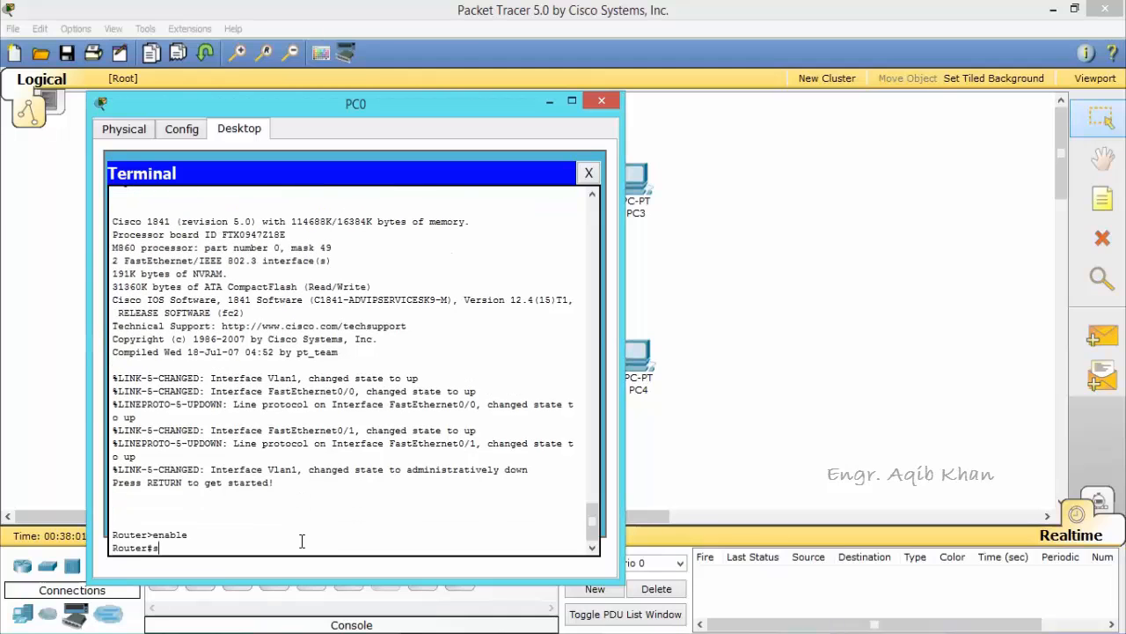
text(how running-confi)
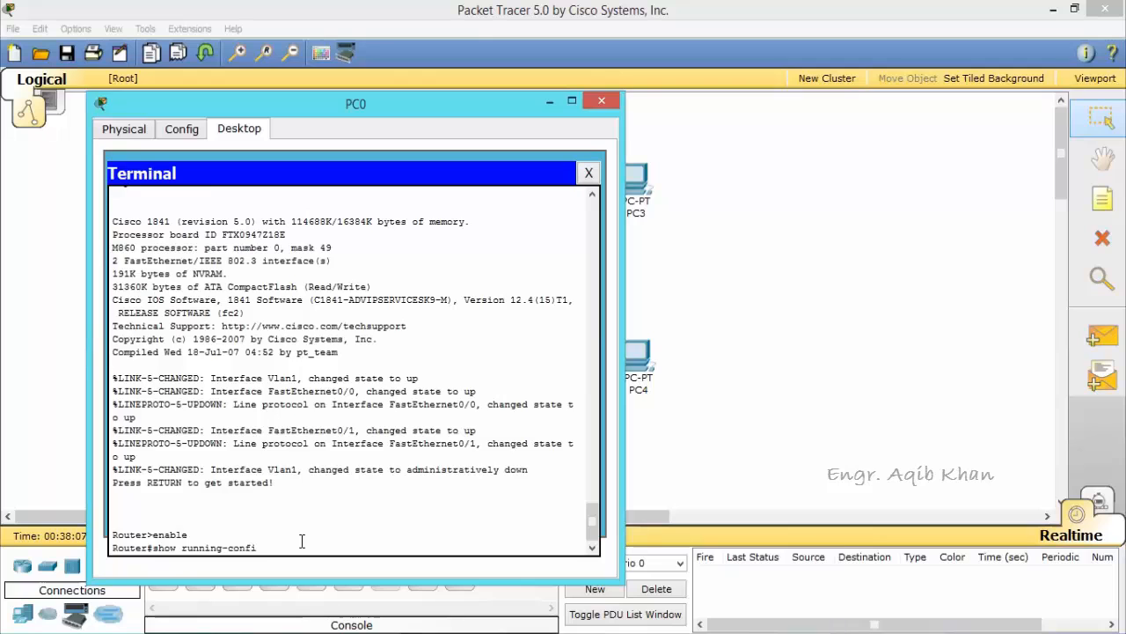
text(g)
key(Return)
key(Return)
key(Return)
key(Return)
key(Return)
key(Return)
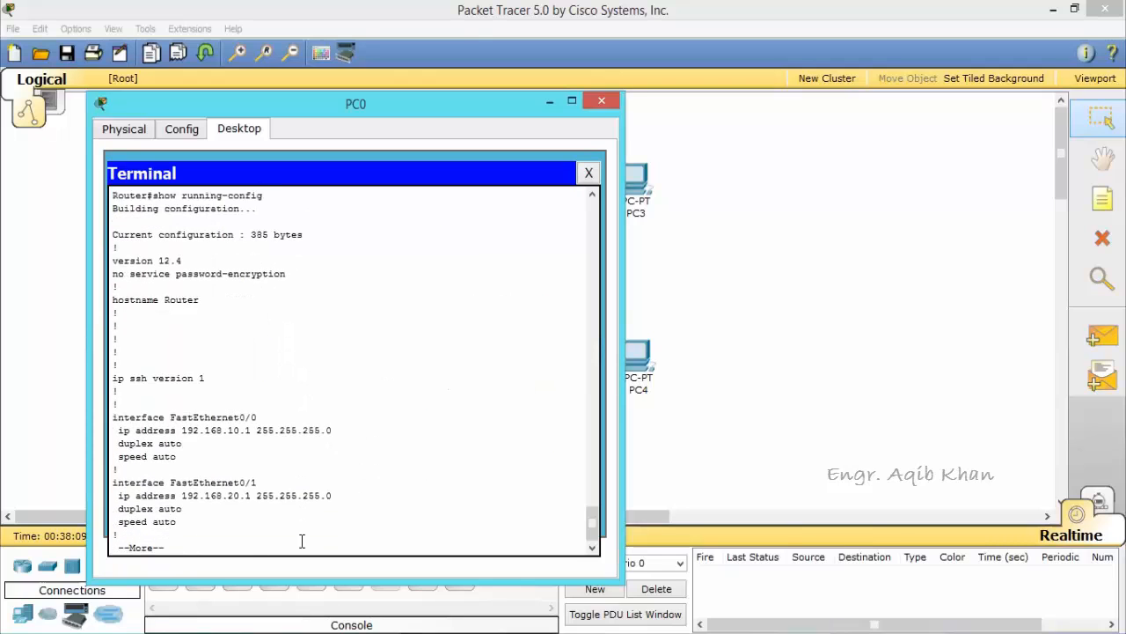
key(Return)
key(Return)
key(Return)
key(Return)
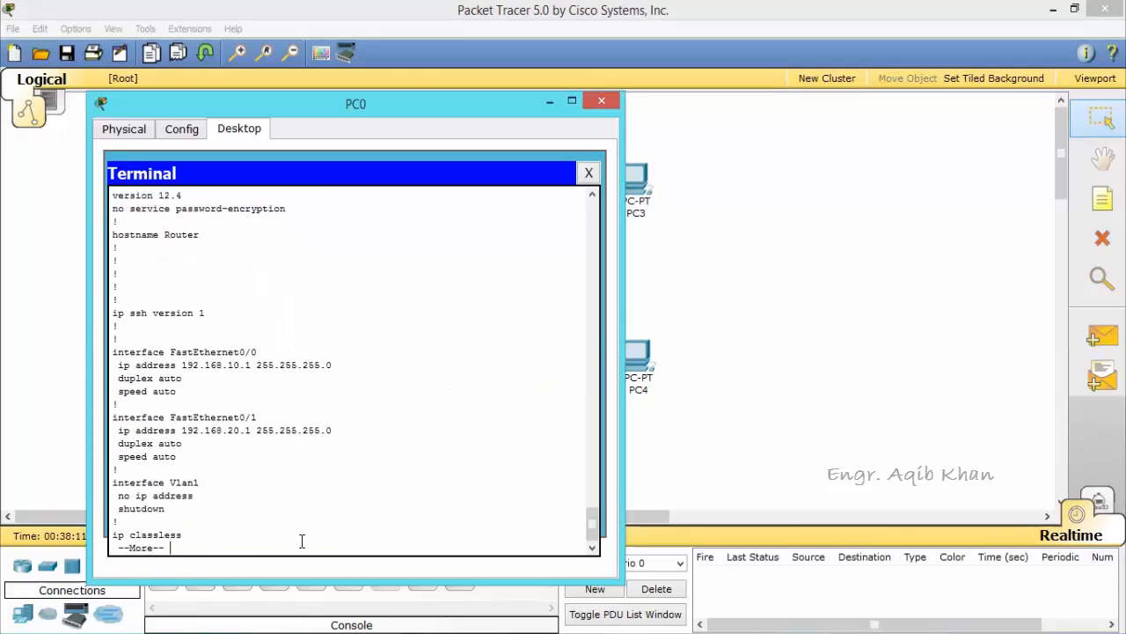
Close PC0's window and examine the port summaries of Router0 and the PCs in the topology.
click(602, 99)
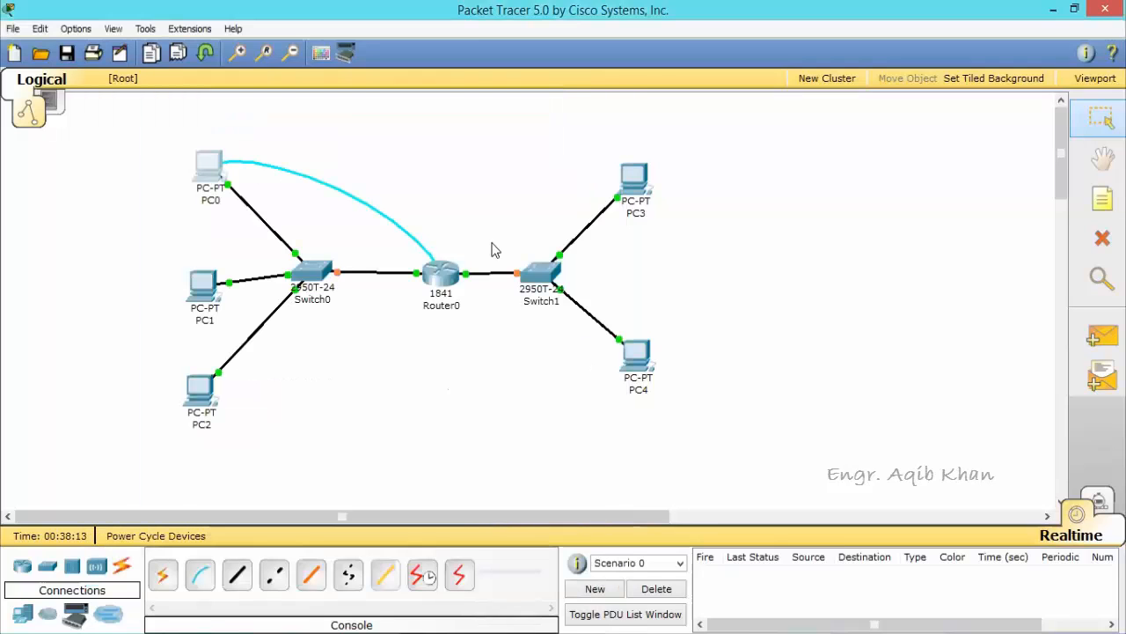
mouse_move(443, 278)
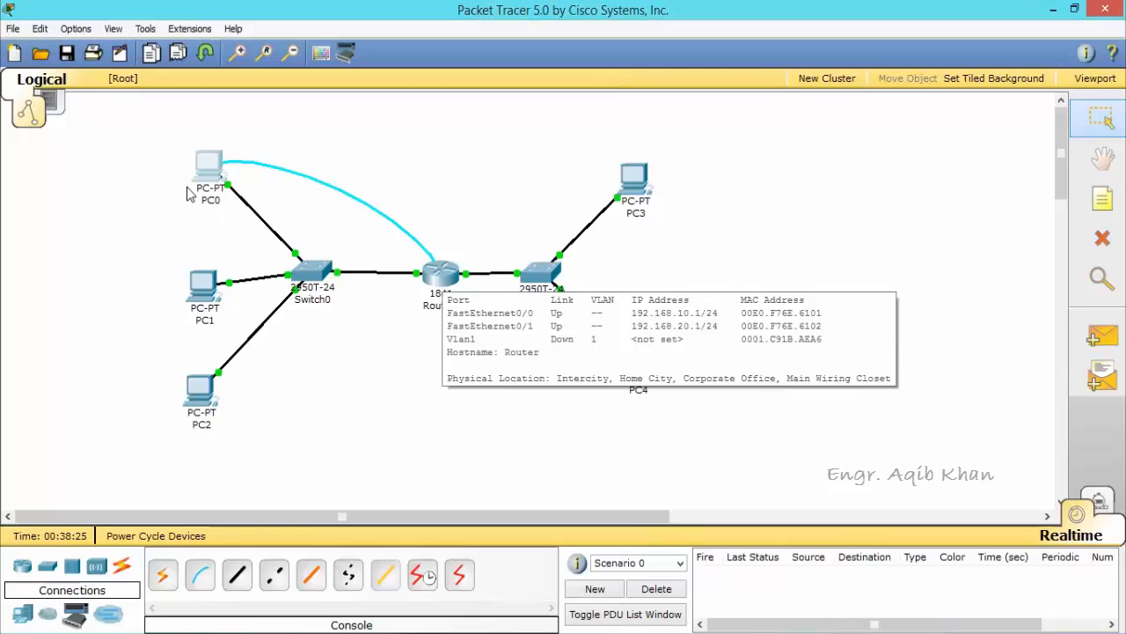
mouse_move(202, 183)
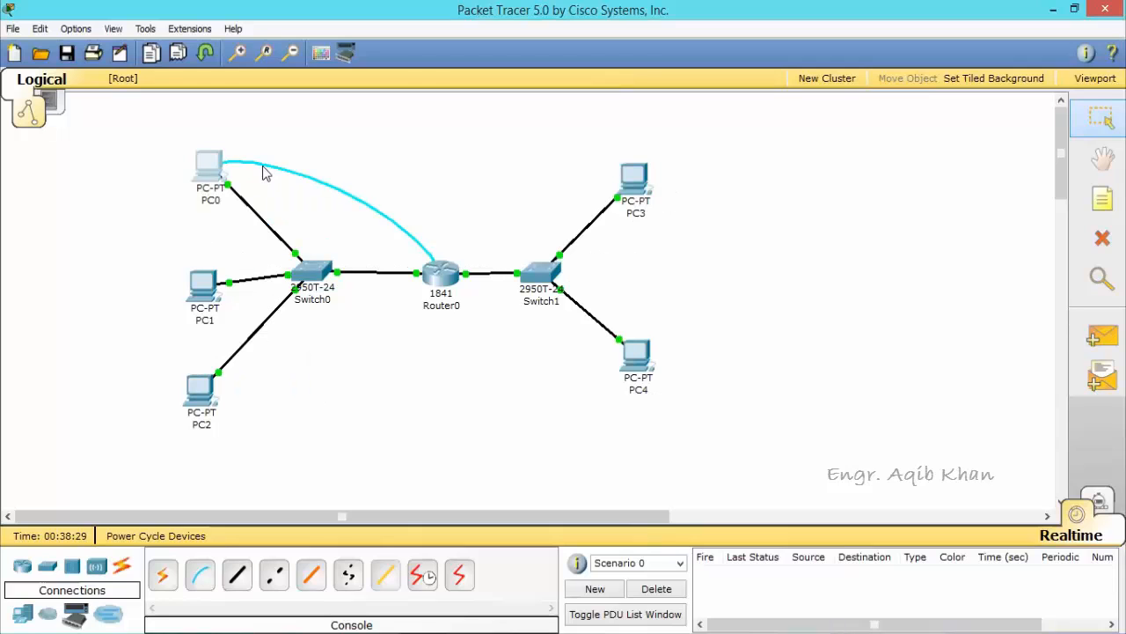
mouse_move(637, 352)
Close PC0's terminal and set its static IP address to 192.168.10.2 with subnet mask 255.255.255.0.
click(211, 165)
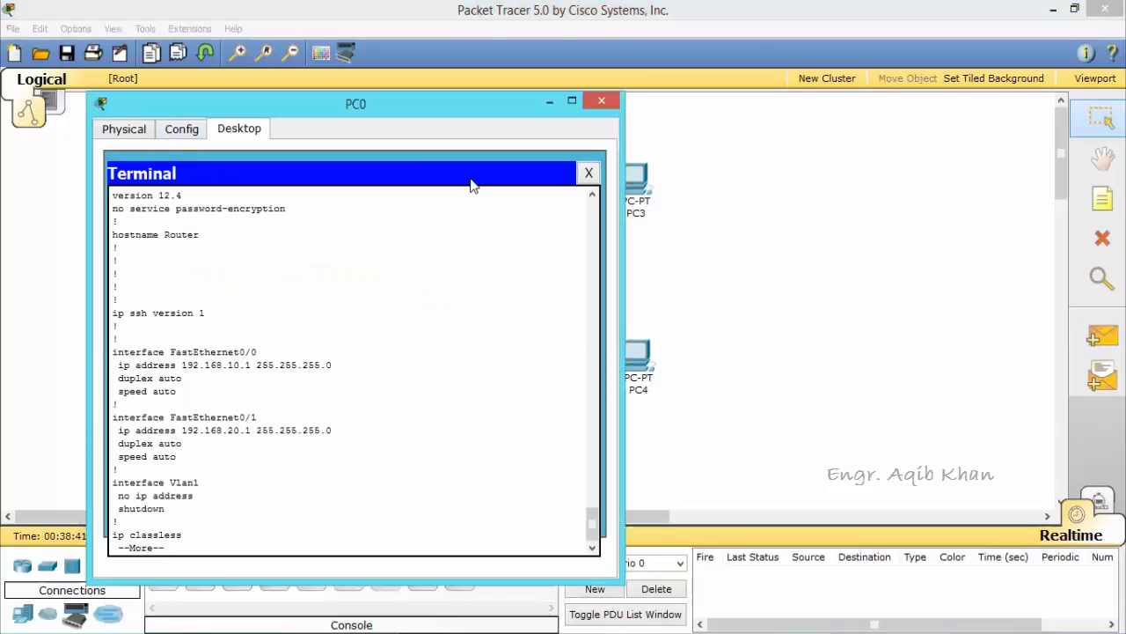
click(590, 172)
click(140, 220)
click(276, 293)
text(192.168.)
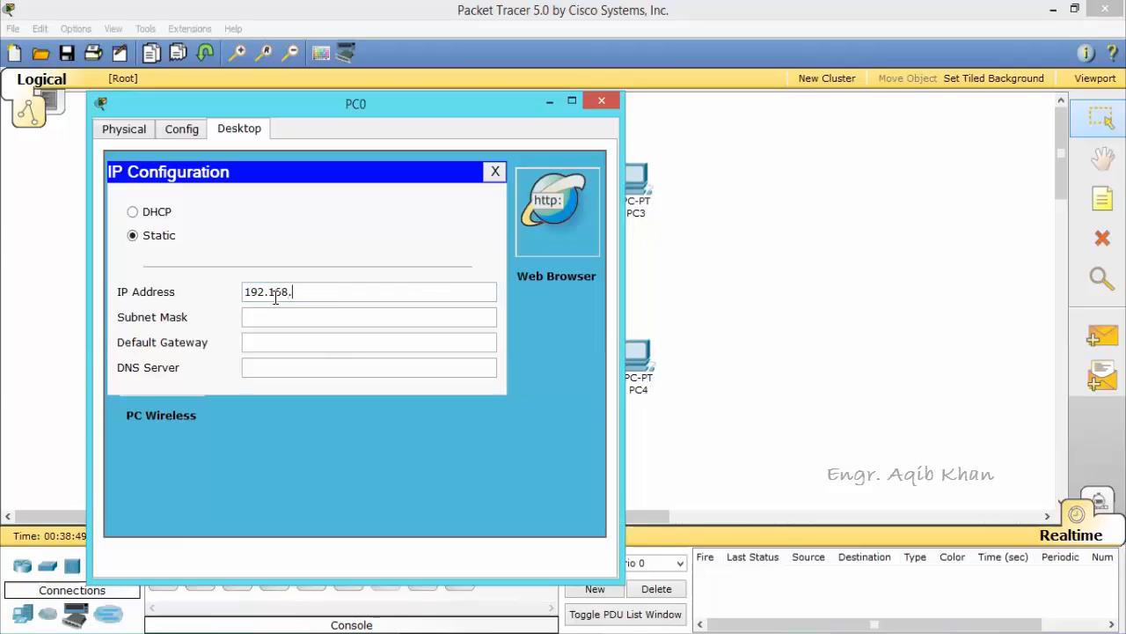
text(10.)
text(2)
click(285, 316)
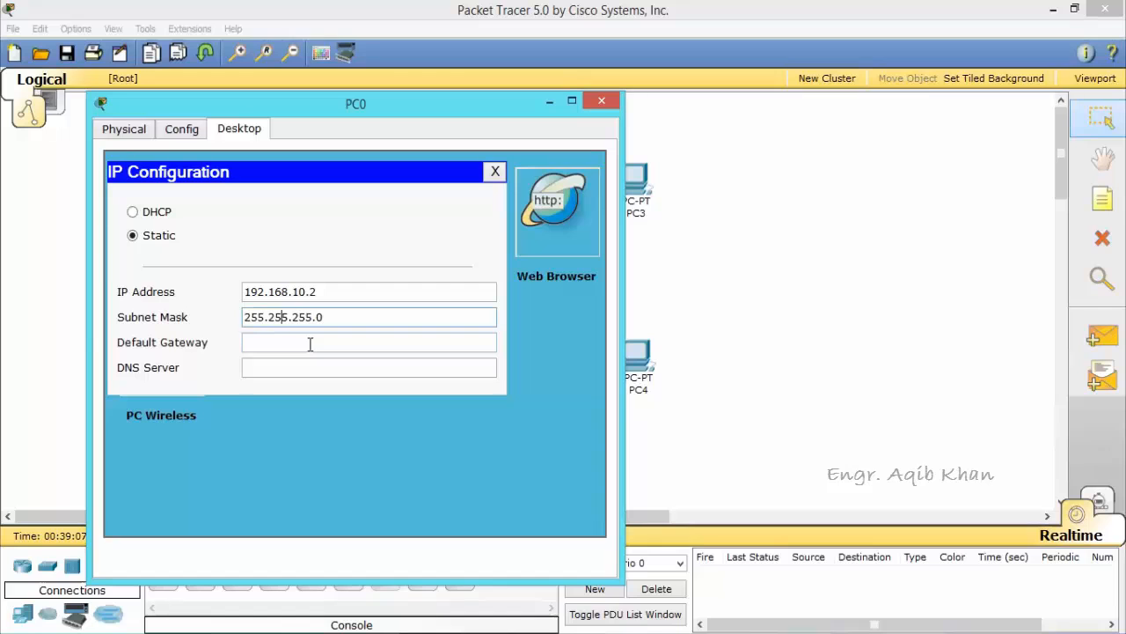
Check PC0's port summary in the topology, then set its default gateway to 192.168.10.1.
click(553, 98)
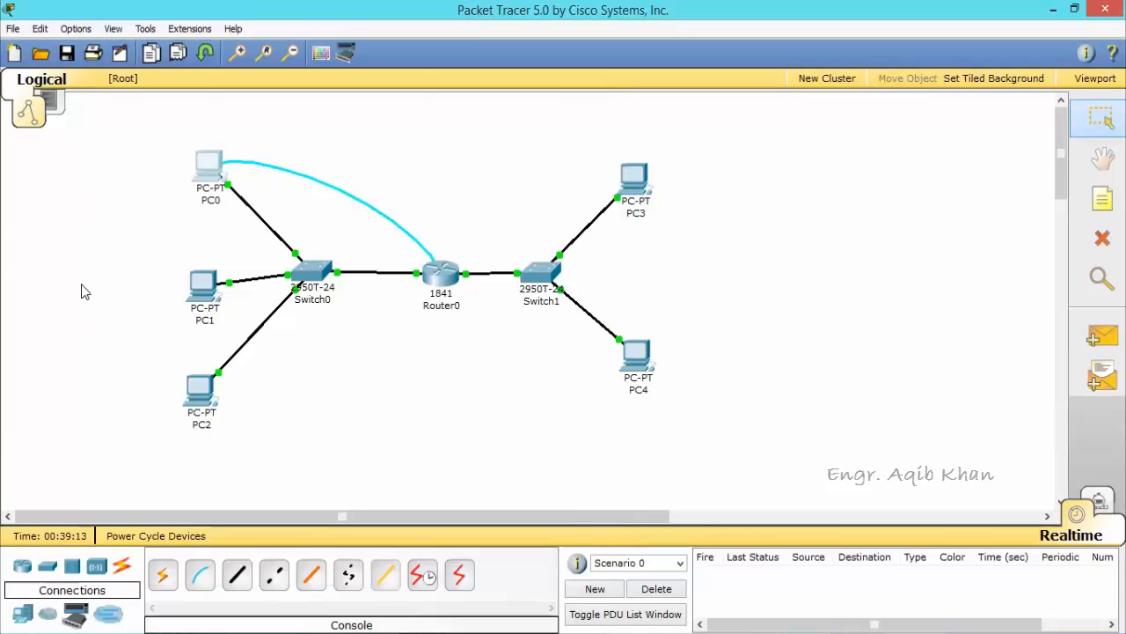
mouse_move(199, 187)
mouse_move(203, 163)
click(212, 174)
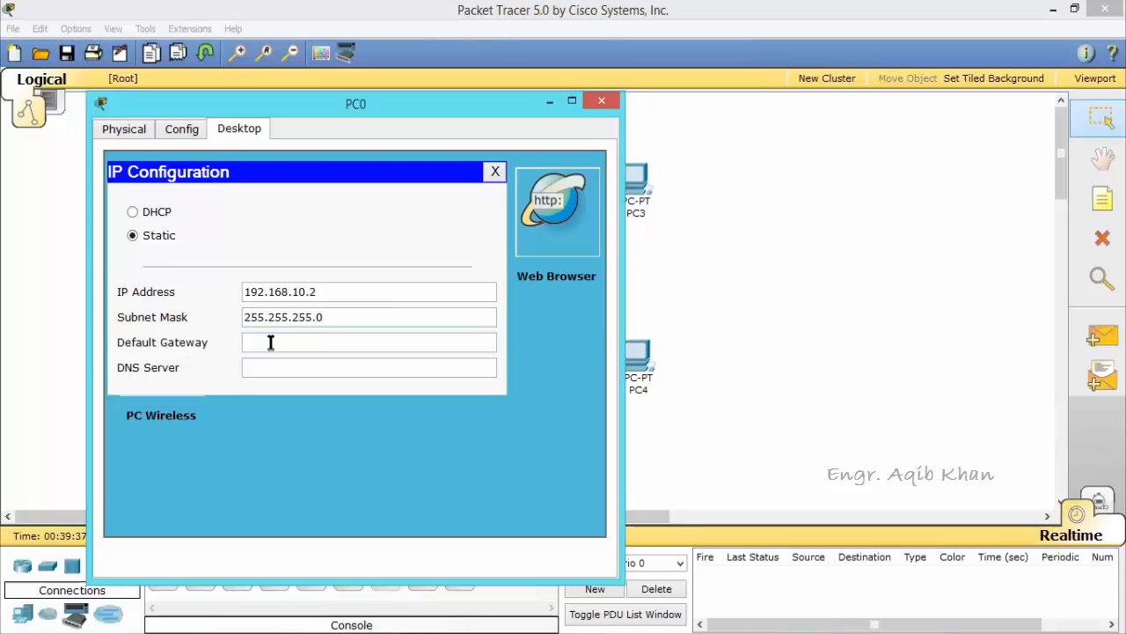
text(92.168.10.1)
Copy the prefix "192.168.10." from PC0's IP address and close PC0's window.
drag(326, 342, 244, 352)
drag(310, 293, 236, 299)
key(ctrl+c)
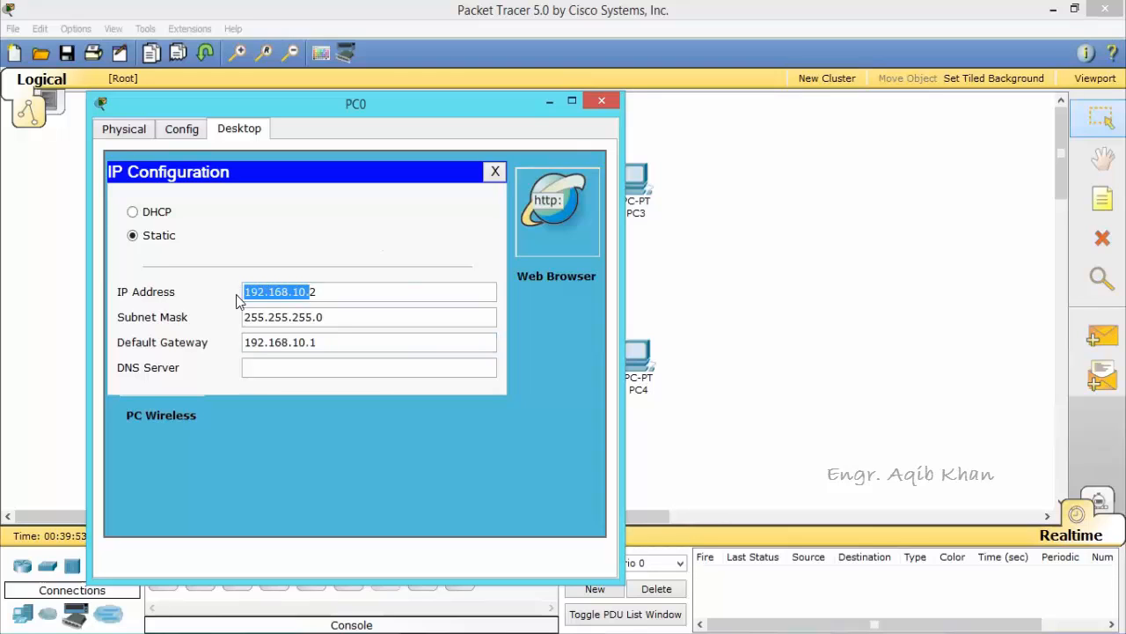
click(602, 101)
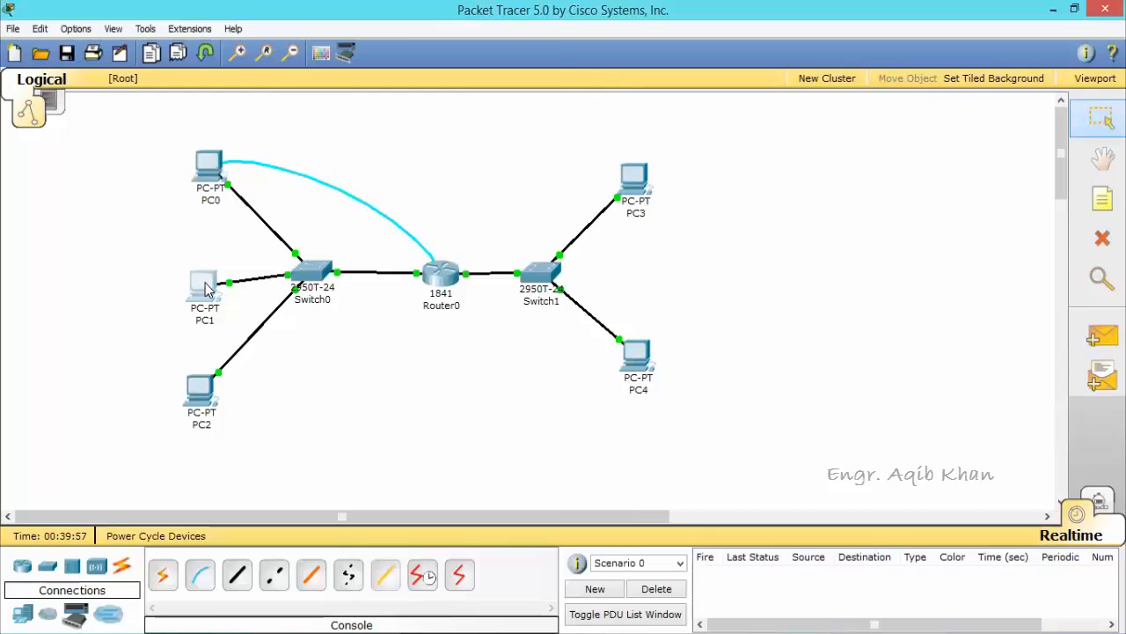
Configure PC1 with static IP address 192.168.10.3, subnet mask 255.255.255.0 and default gateway 192.168.10.1, and close its window.
click(205, 289)
click(169, 63)
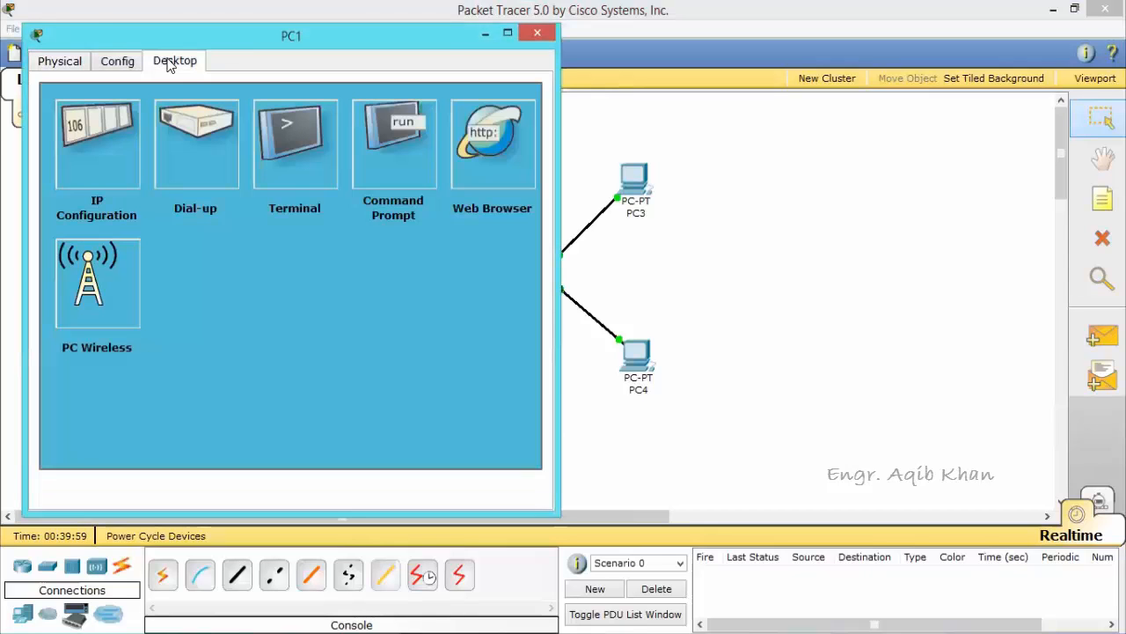
click(73, 142)
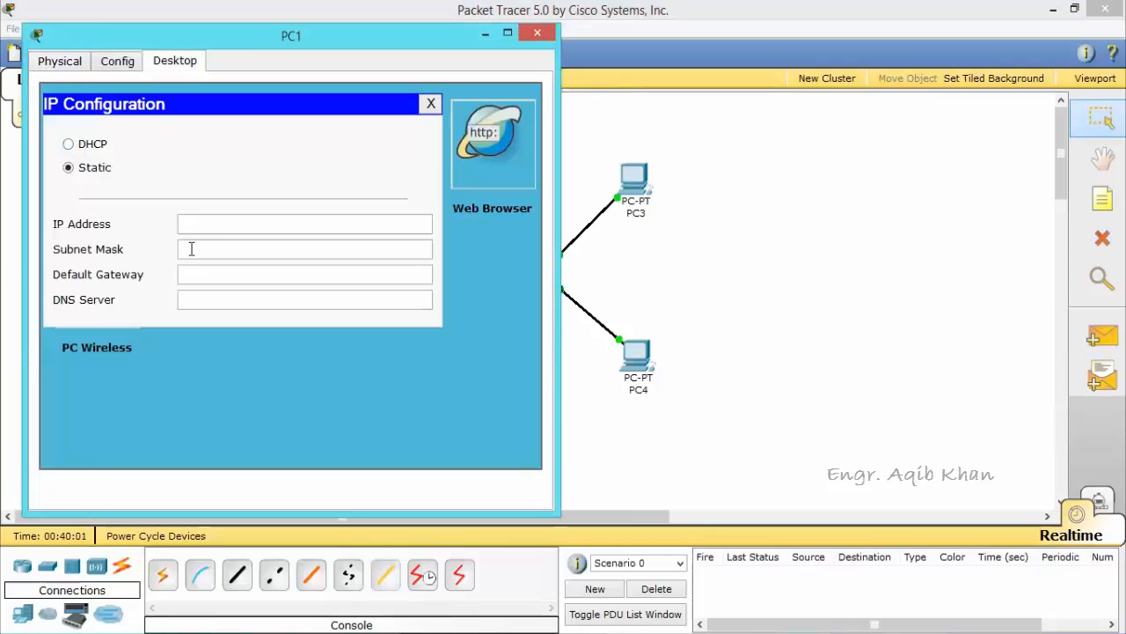
click(196, 227)
text(192.168.10.3)
click(211, 278)
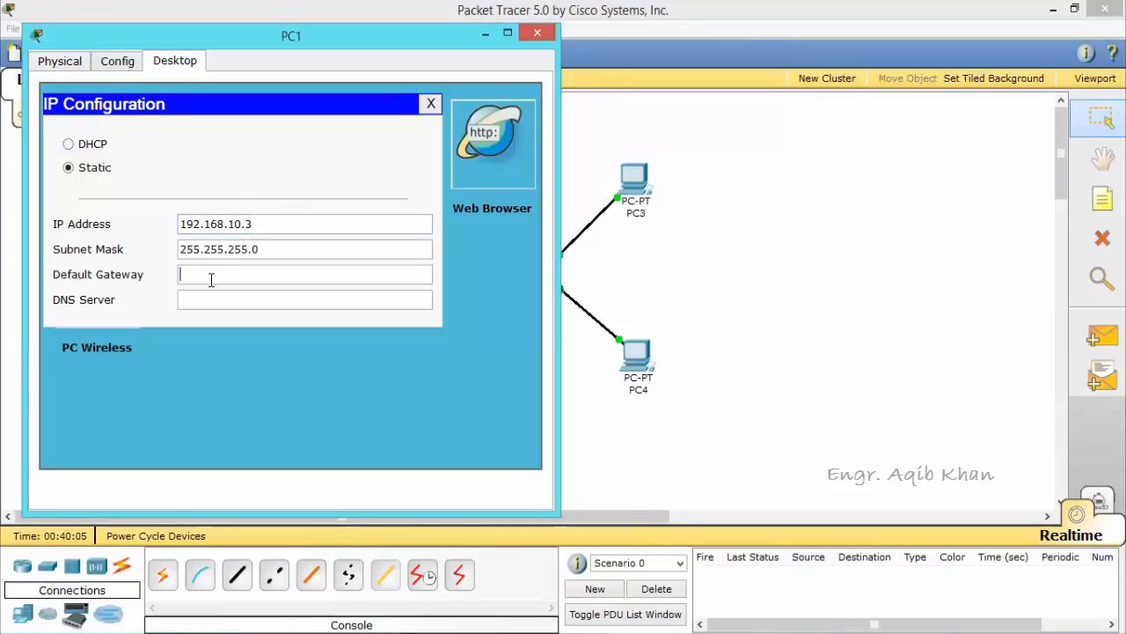
key(ctrl+v)
text(1)
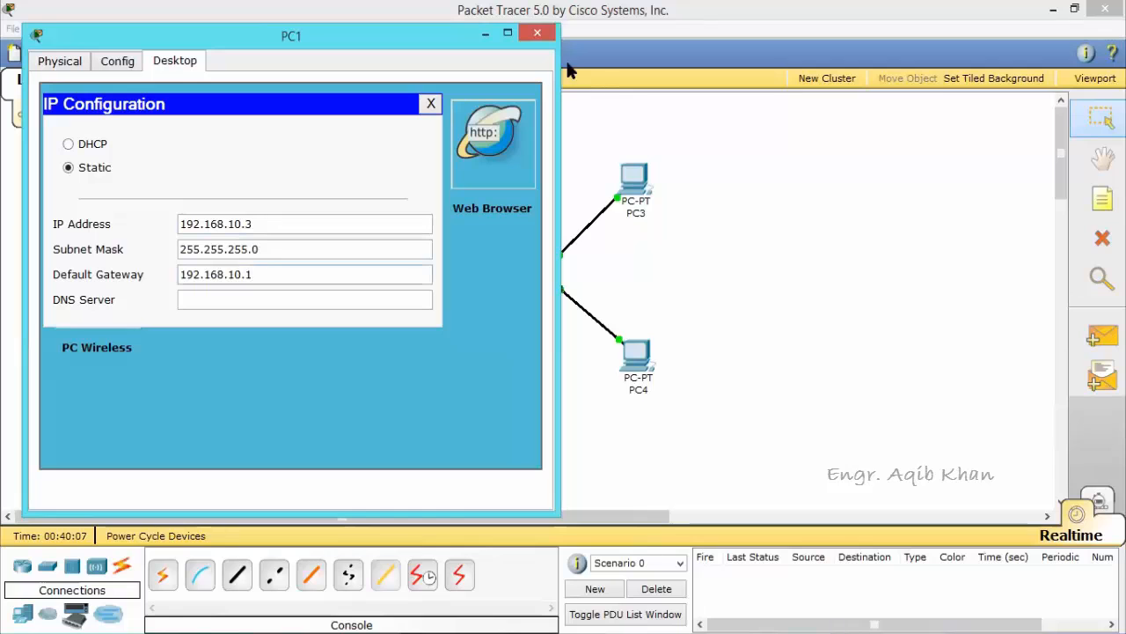
click(537, 33)
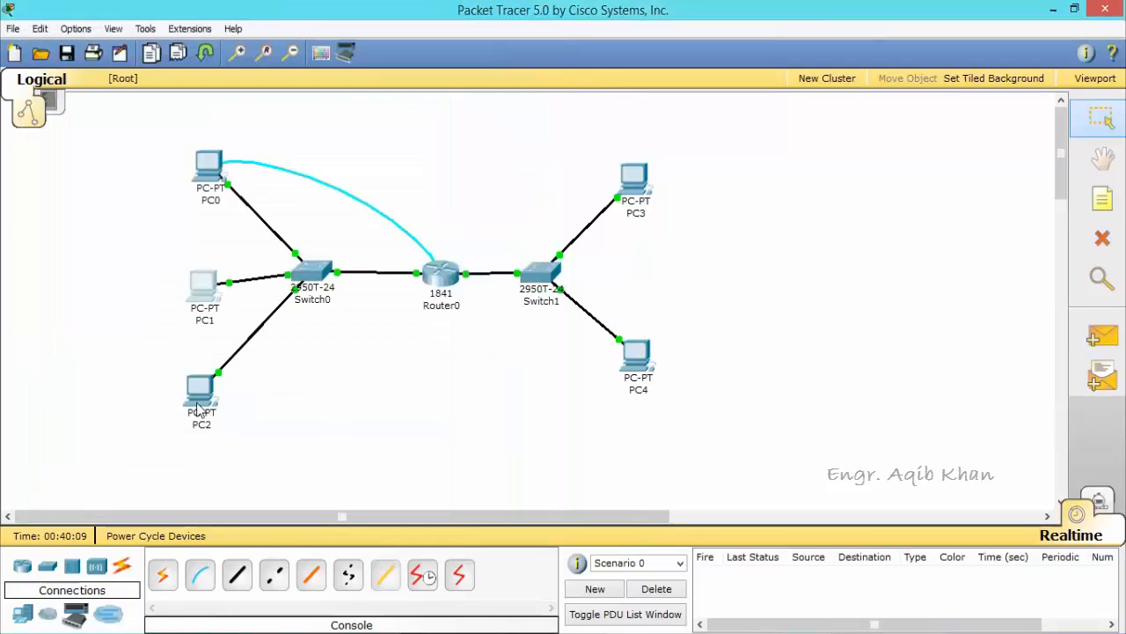
Configure PC2 with static IP address 192.168.10.4, subnet mask 255.255.255.0 and default gateway 192.168.10.1, and close its window.
click(208, 163)
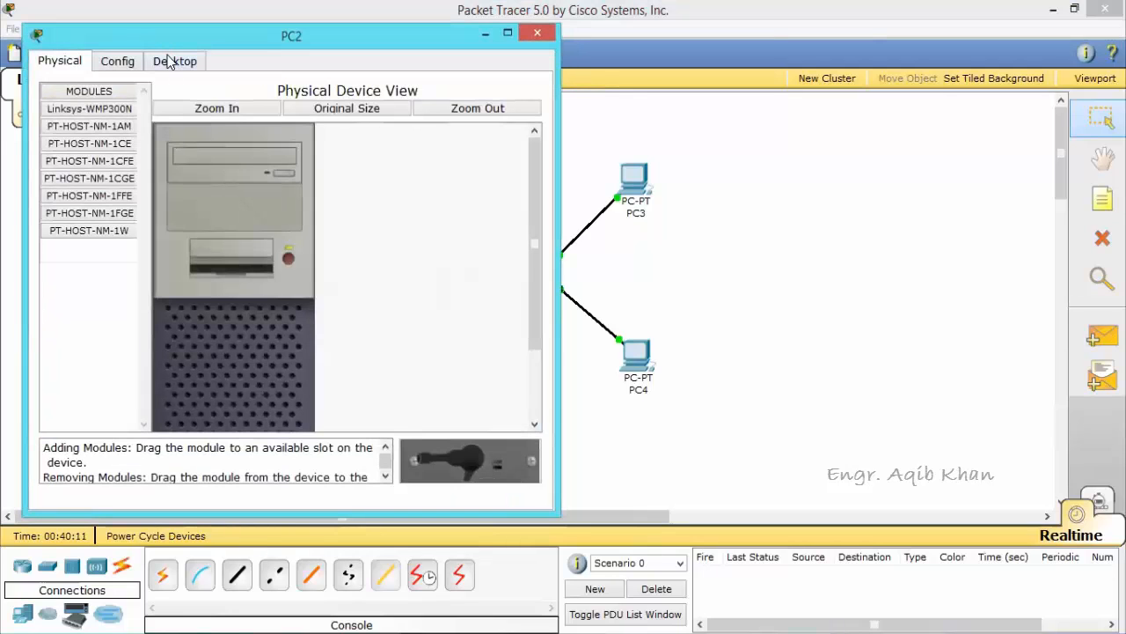
click(170, 59)
click(89, 149)
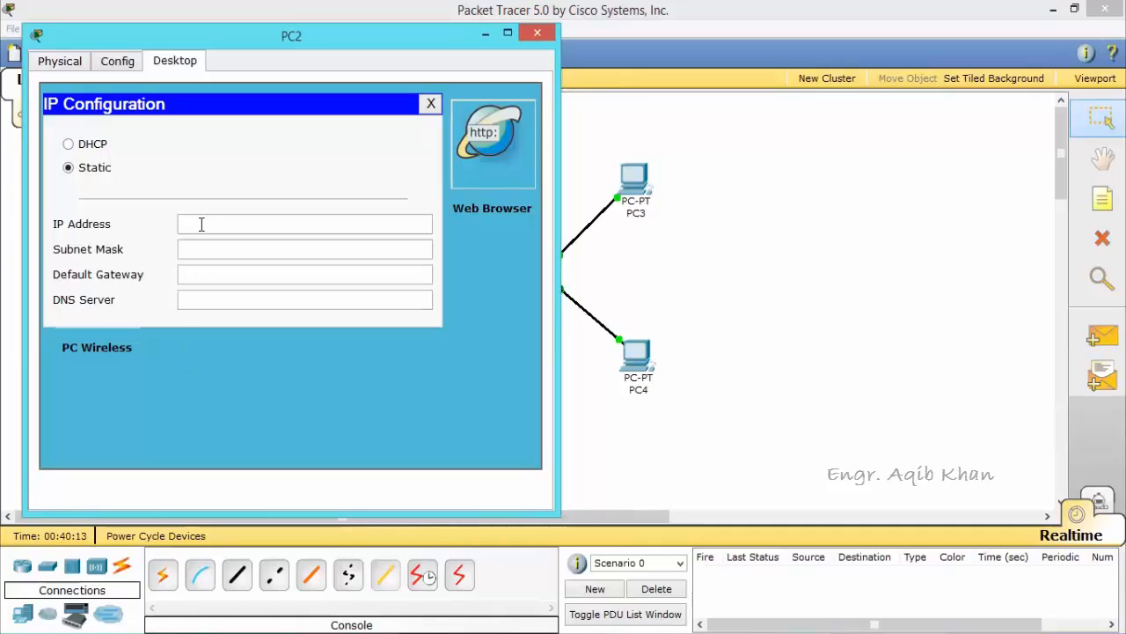
text(192.168.10.4)
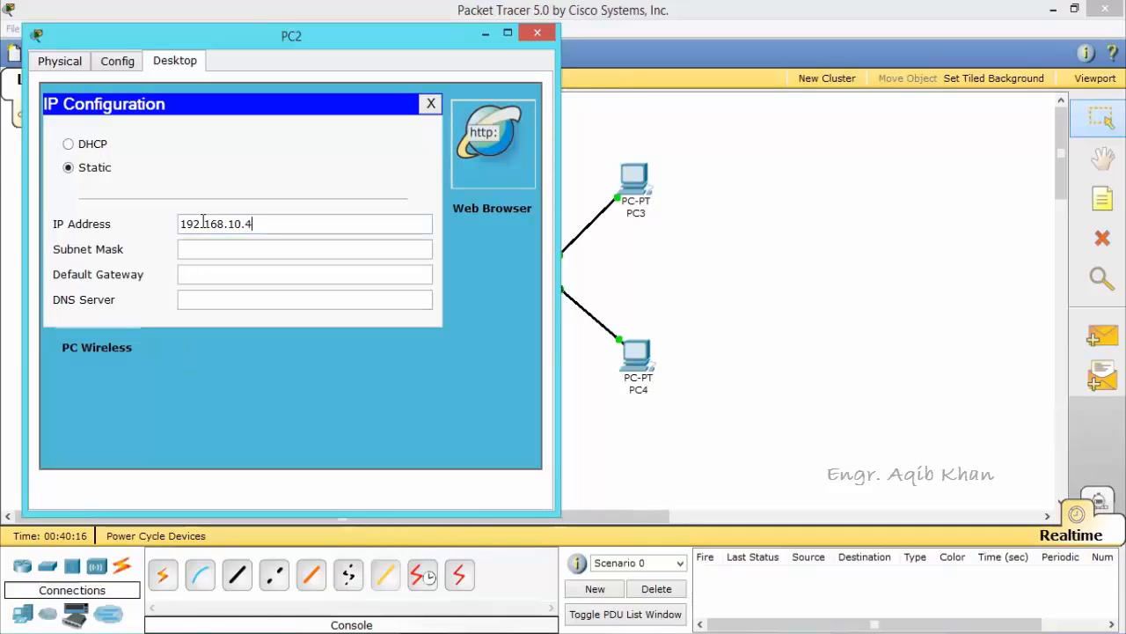
click(205, 275)
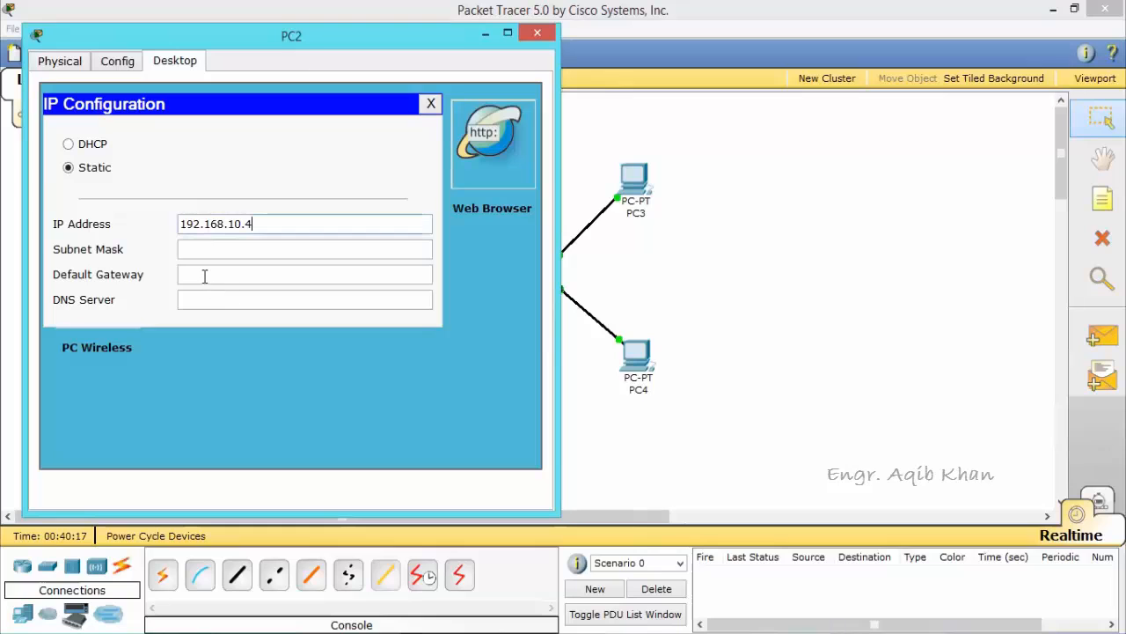
text(192.168.10.1)
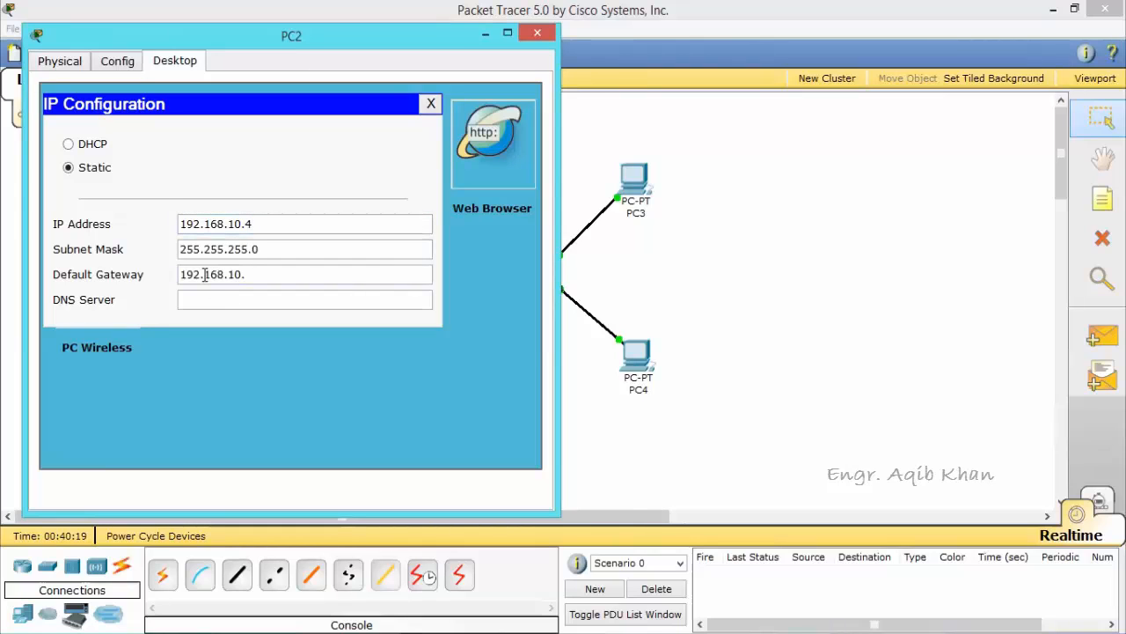
click(539, 33)
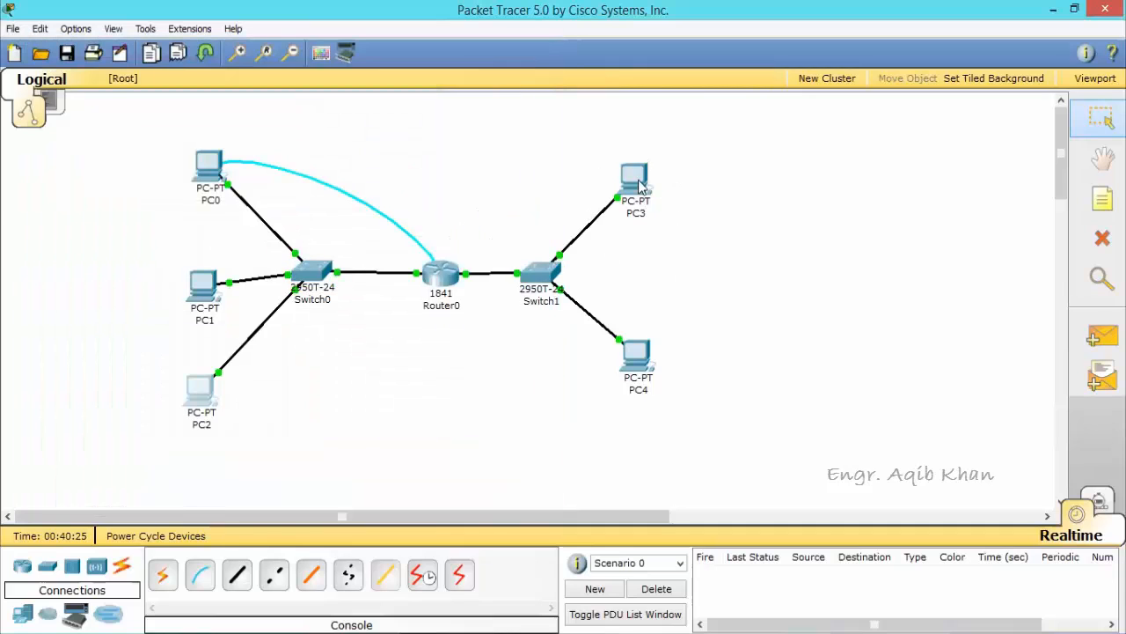
Check Router0's port summary in the topology and set PC3's static IP address to 192.168.20.2.
mouse_move(640, 185)
mouse_move(444, 280)
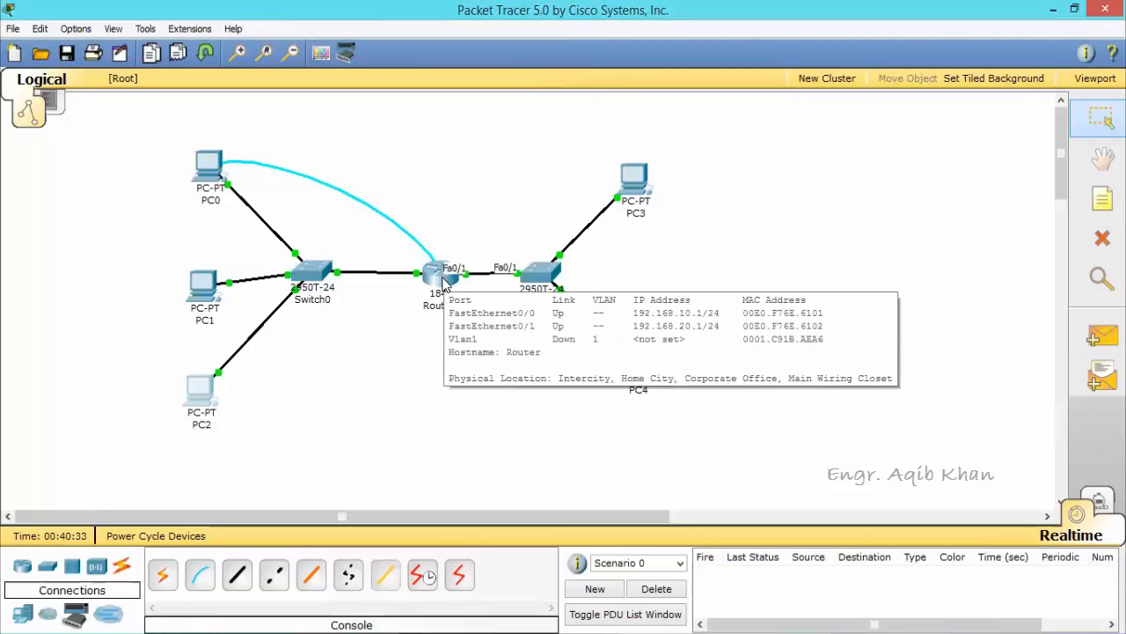
click(640, 176)
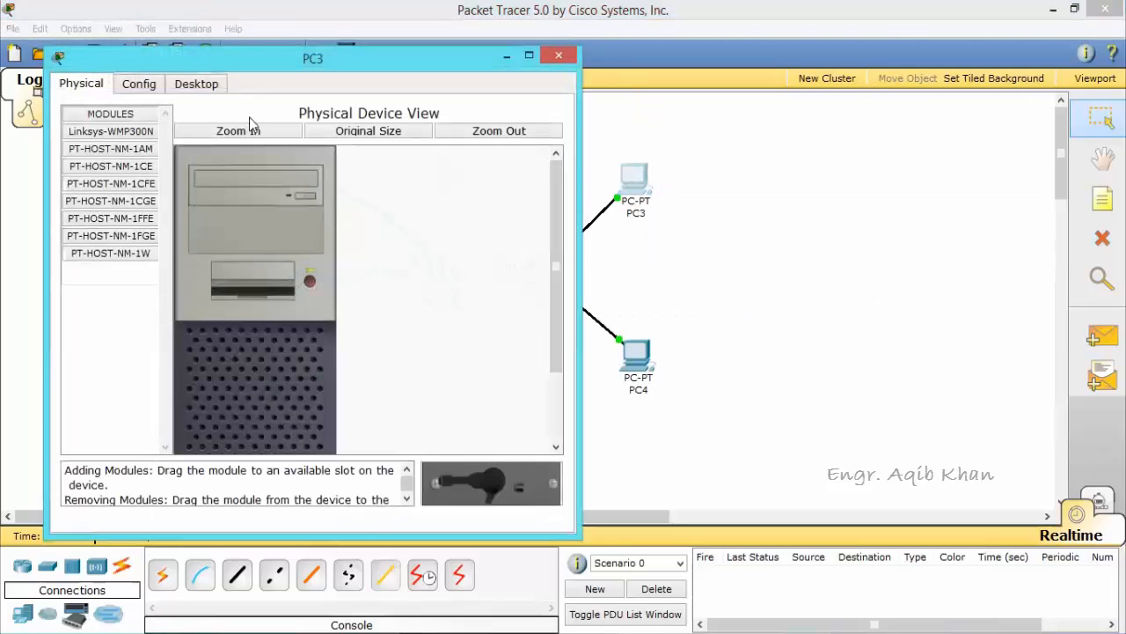
click(215, 85)
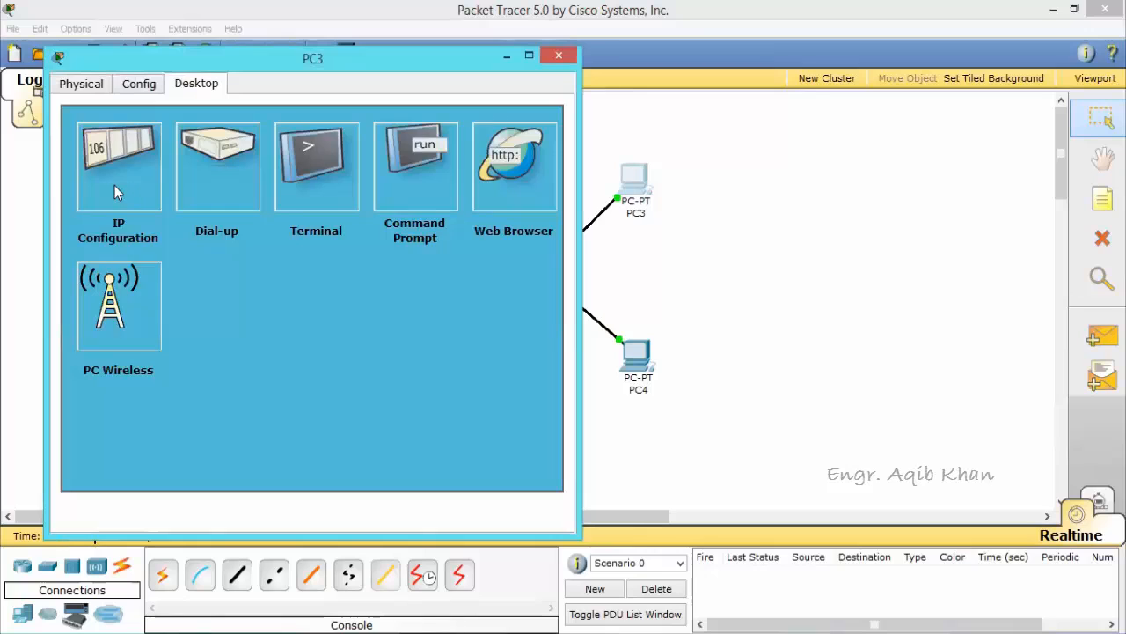
click(115, 192)
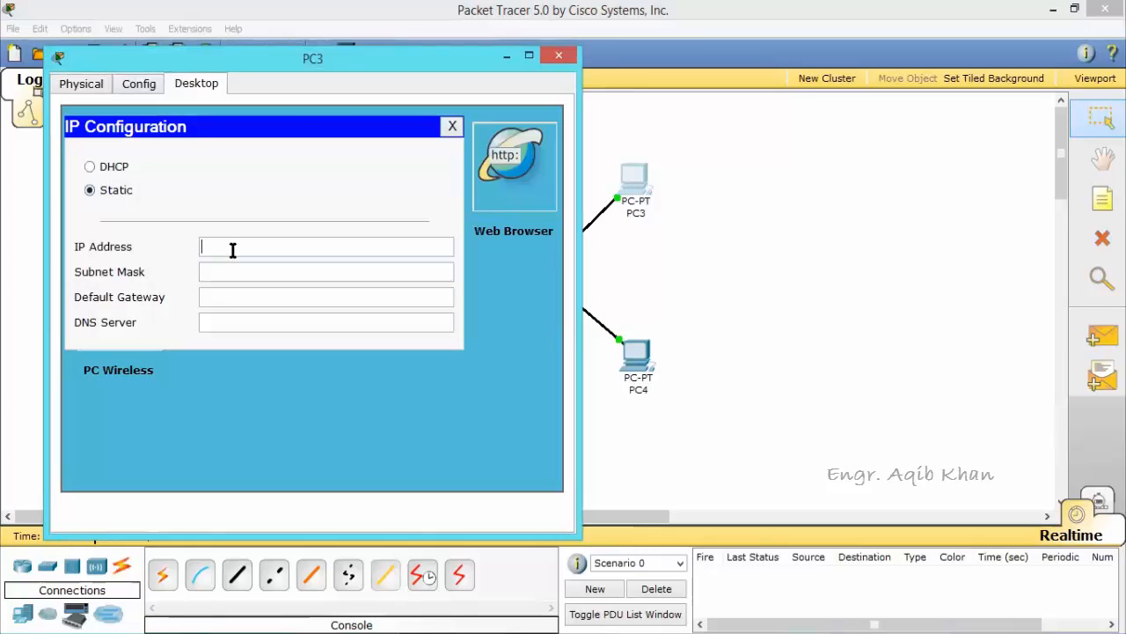
text(192.168.10.)
key(BackSpace)
key(BackSpace)
text(20.2)
Copy the prefix "192.168.20." from PC3's IP address and set its subnet mask to 255.255.255.0 and default gateway to 192.168.20.1.
drag(267, 247, 188, 252)
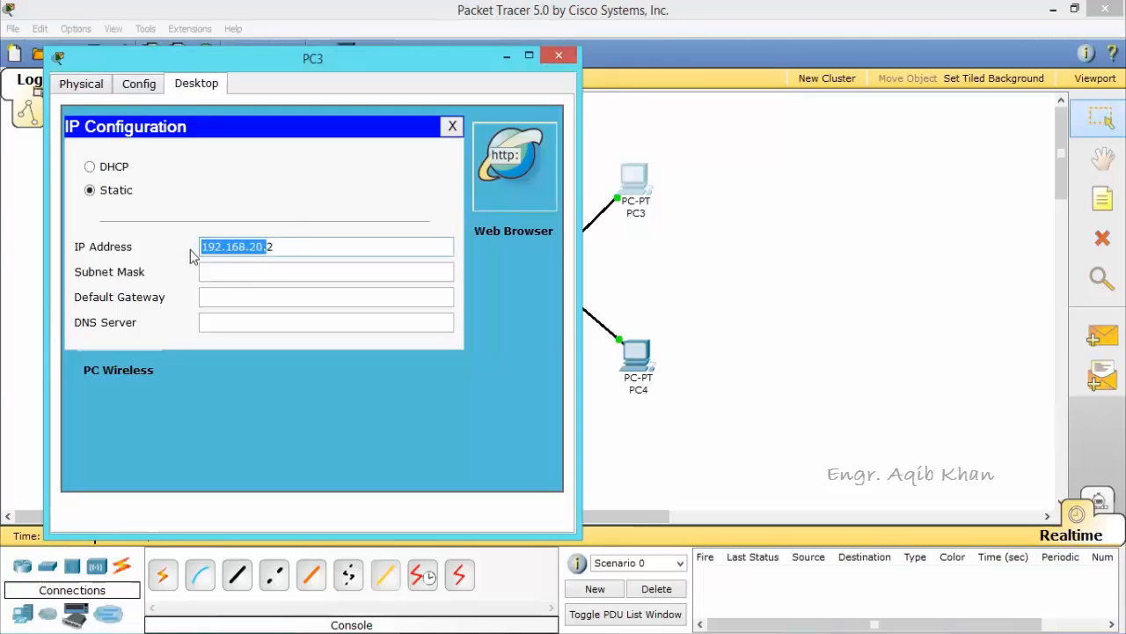
text(c)
key(ctrl+z)
key(ctrl+c)
click(221, 302)
key(ctrl+v)
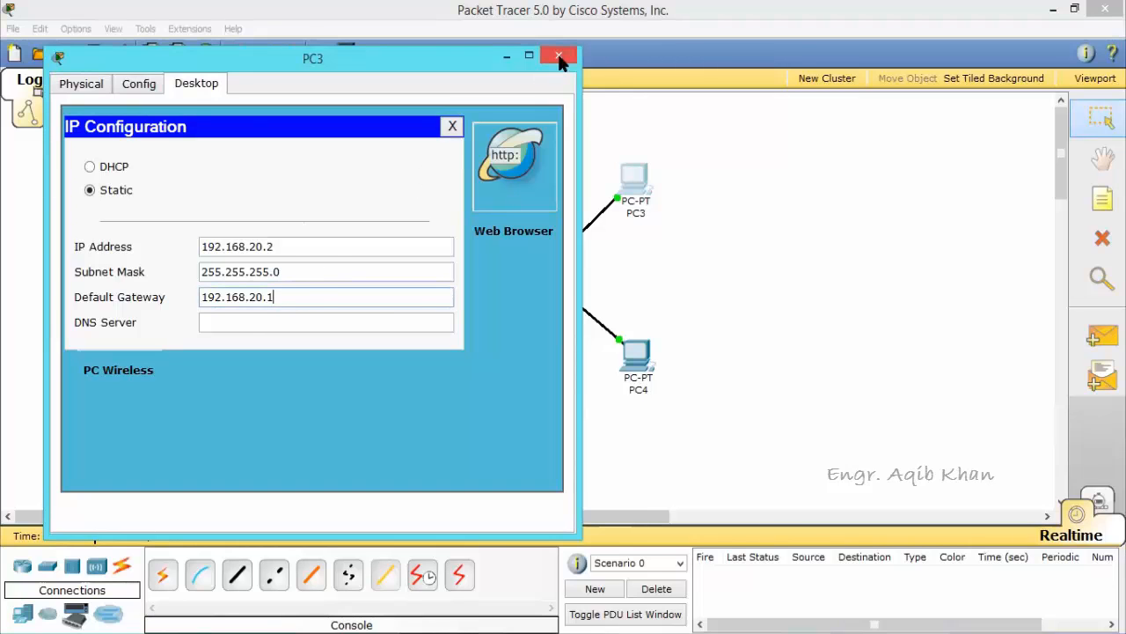
click(559, 58)
Configure PC4 with static IP address 192.168.20.3, subnet mask 255.255.255.0 and default gateway 192.168.20.1, and close its window.
click(636, 357)
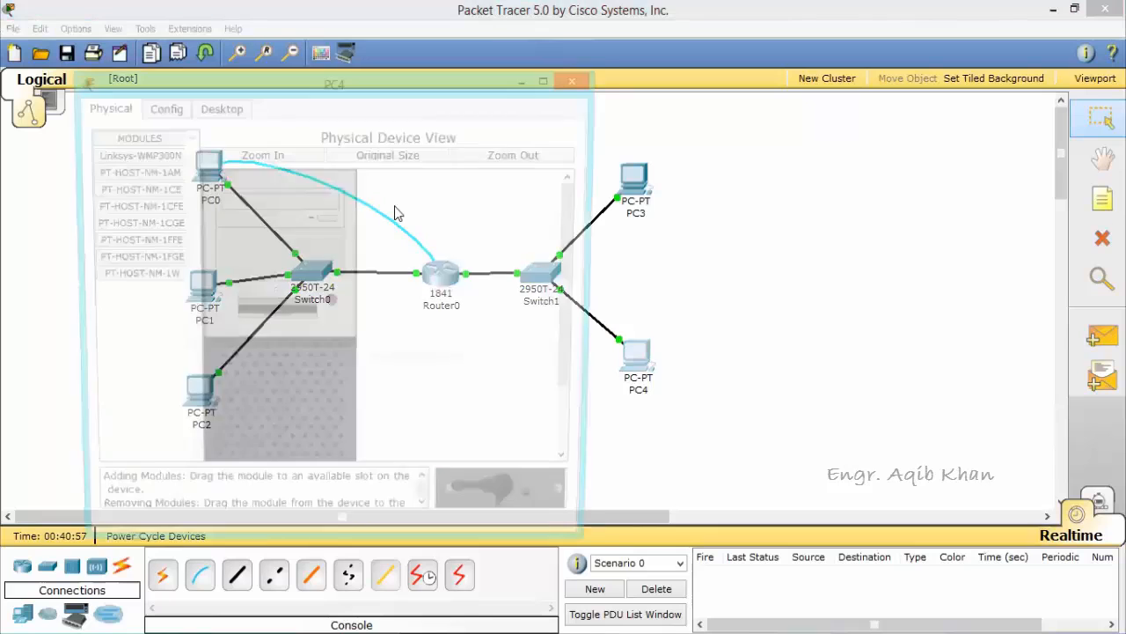
click(213, 108)
click(129, 184)
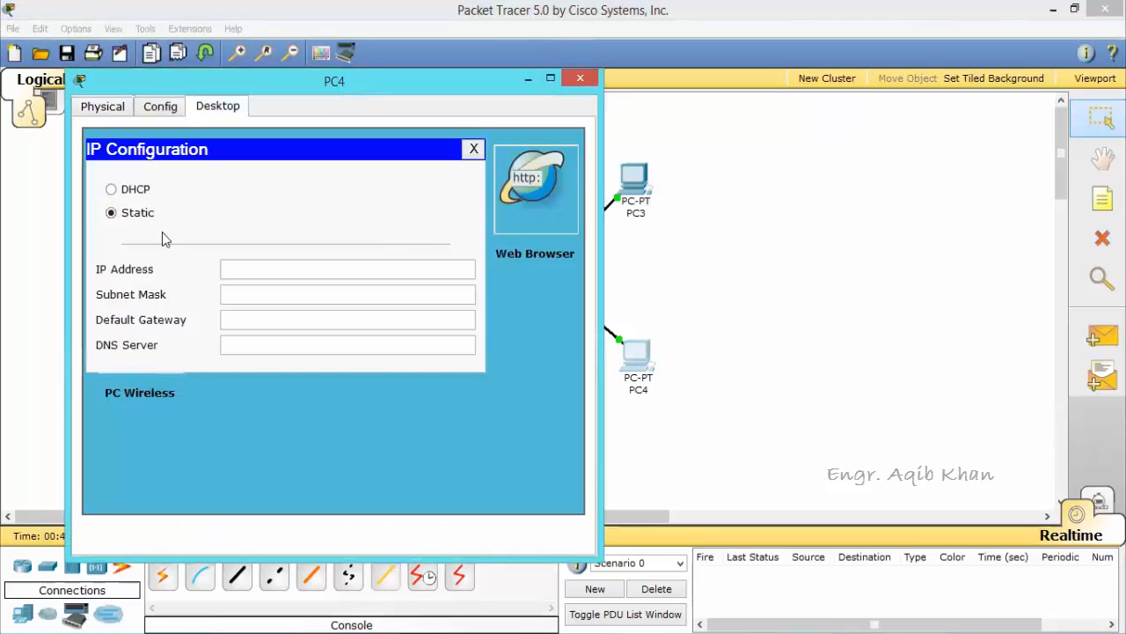
click(243, 268)
text(192.168.20.3)
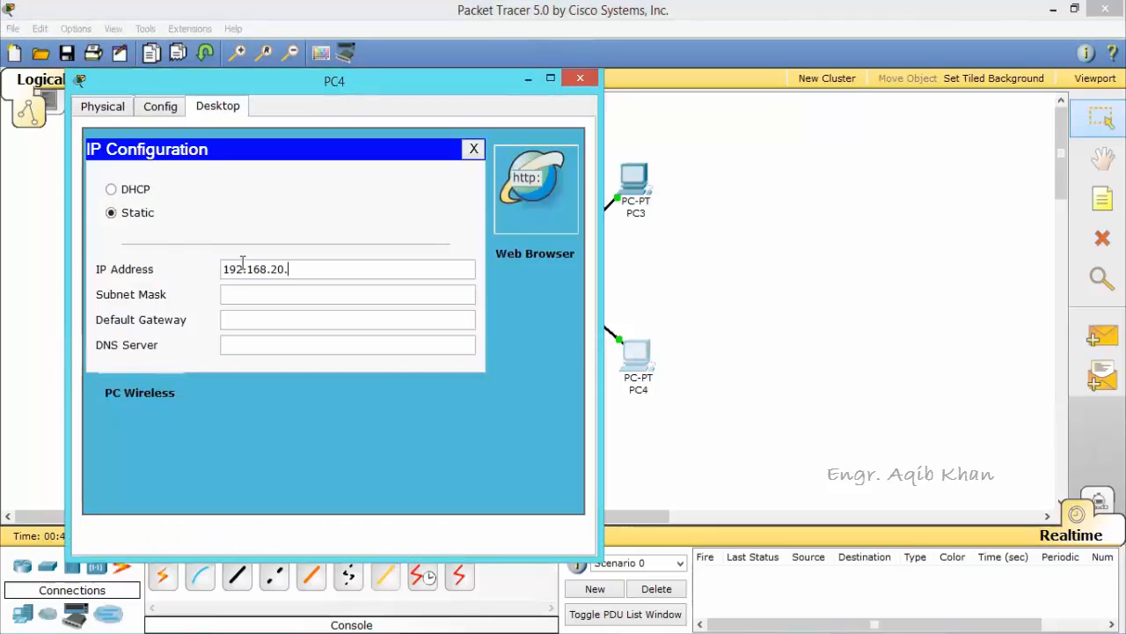
click(255, 323)
text(192.168.20.1)
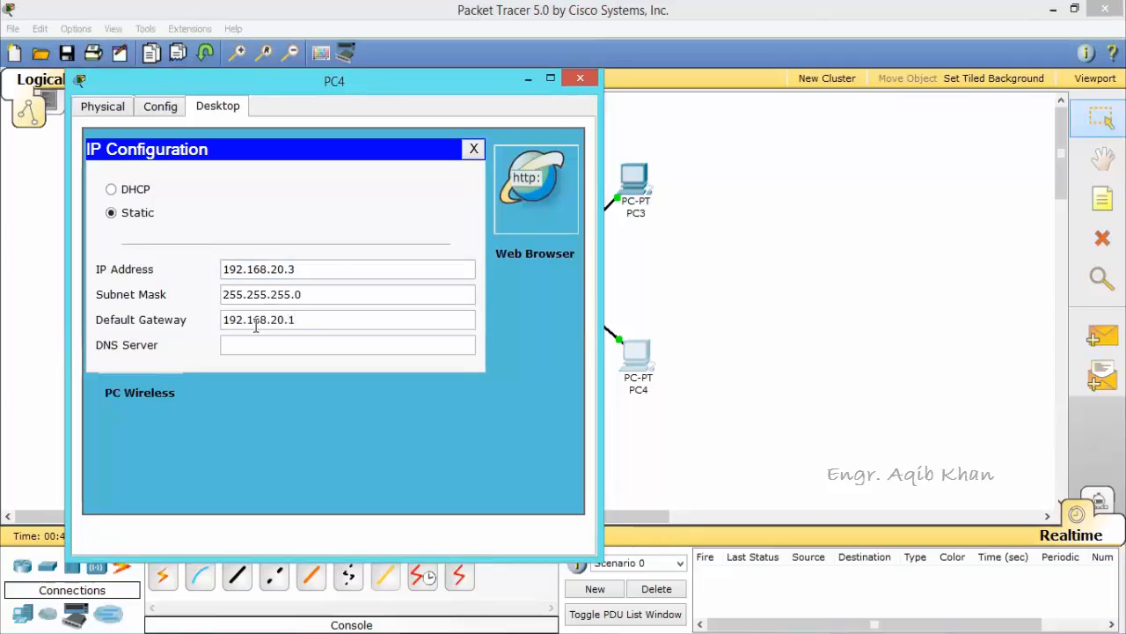
click(585, 78)
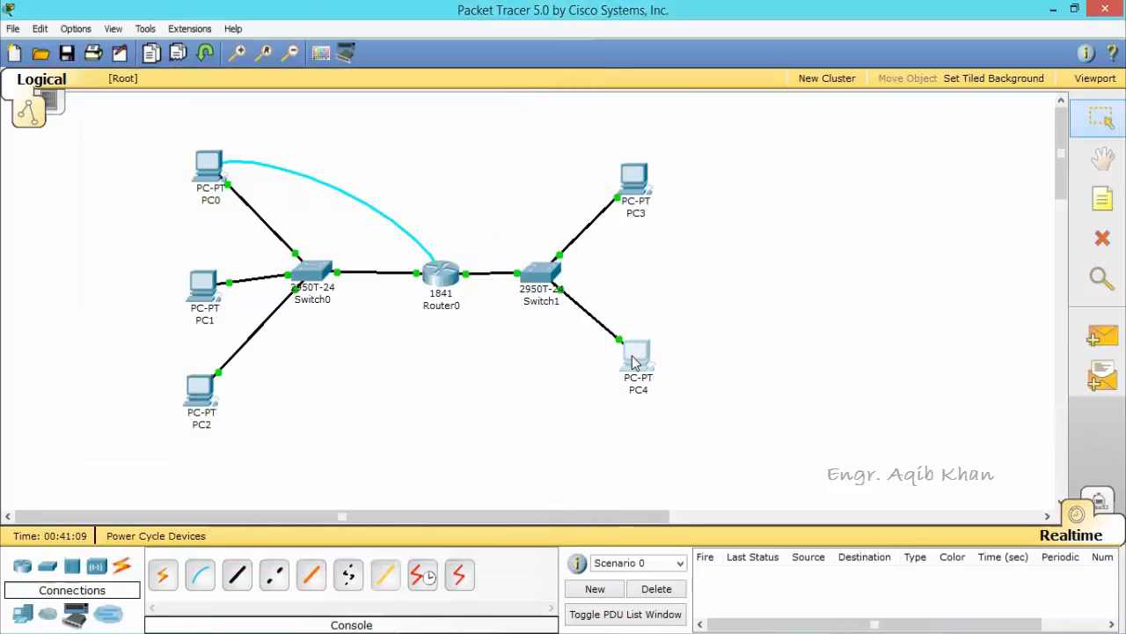
mouse_move(634, 365)
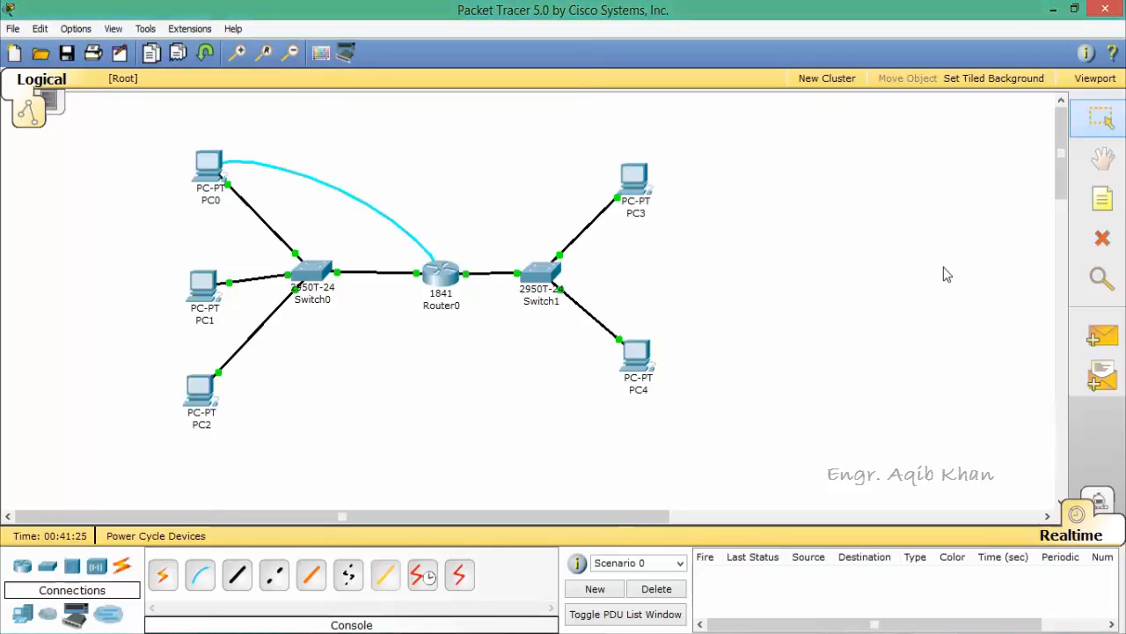
Send a simple PDU from PC1 to PC4 and delete Scenario 0's PDU entry.
click(1100, 339)
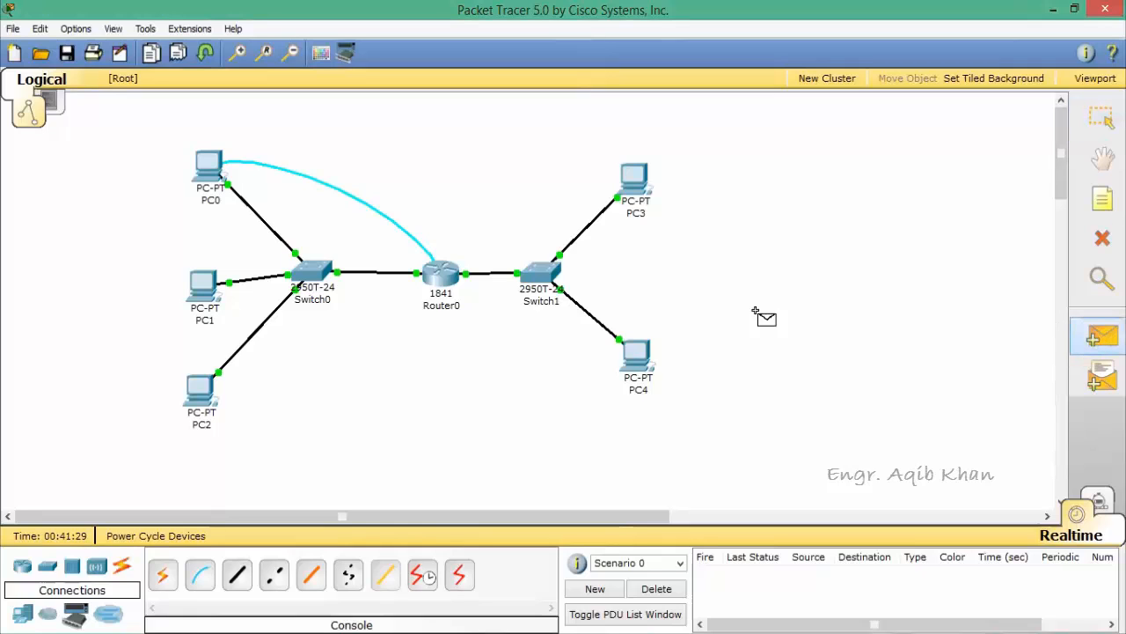
click(199, 286)
click(640, 354)
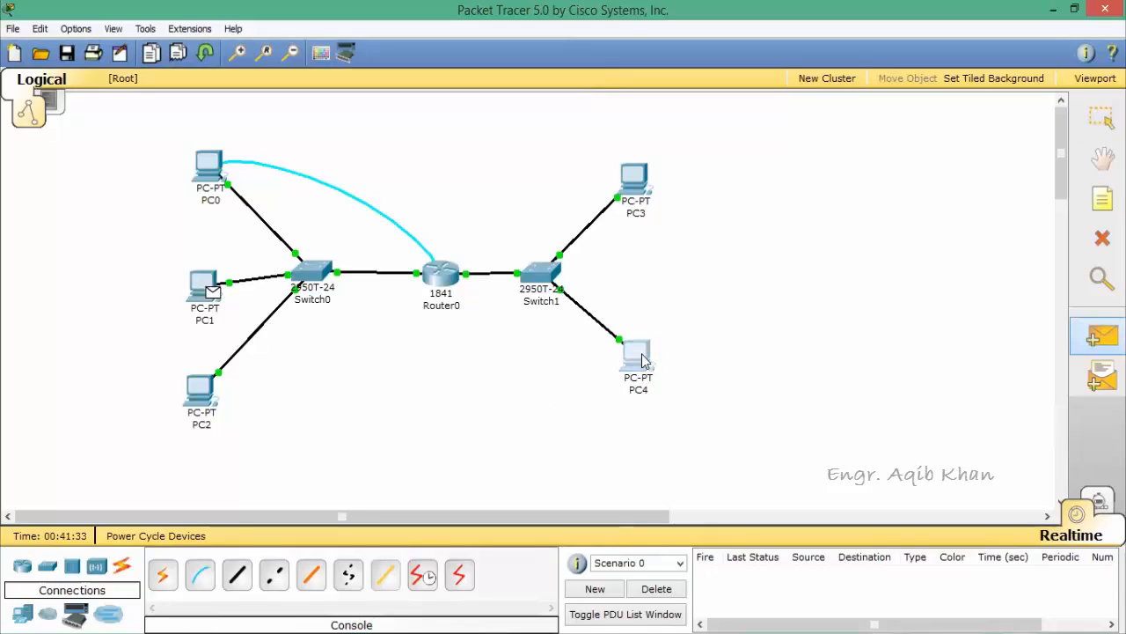
click(659, 595)
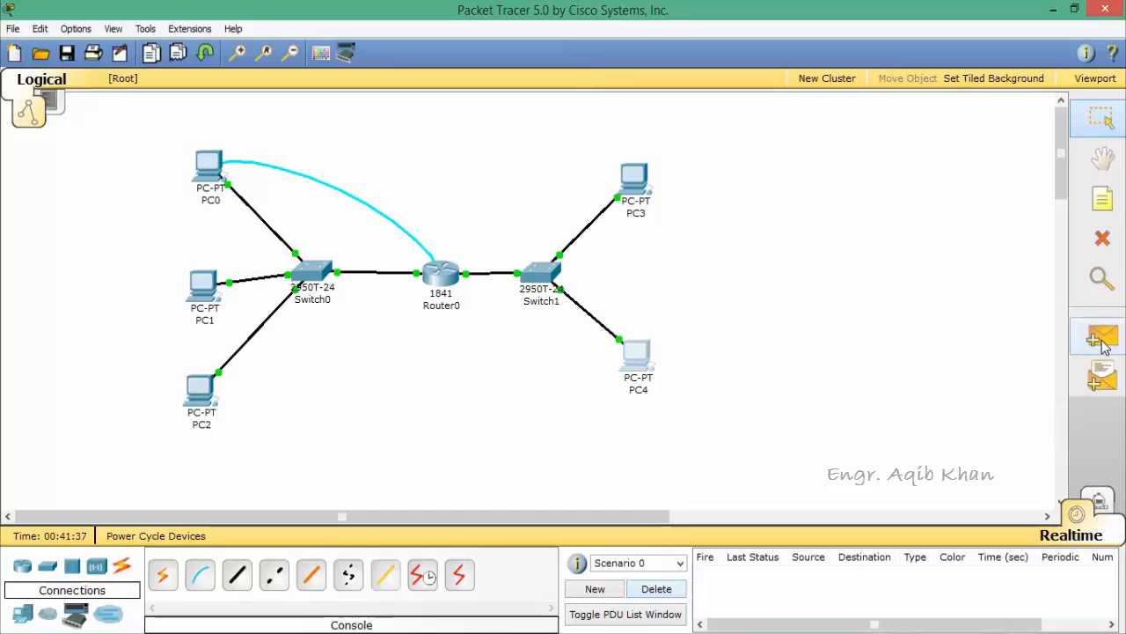
Send a new simple PDU from PC1 to PC4 to test connectivity between the two LANs.
click(1101, 336)
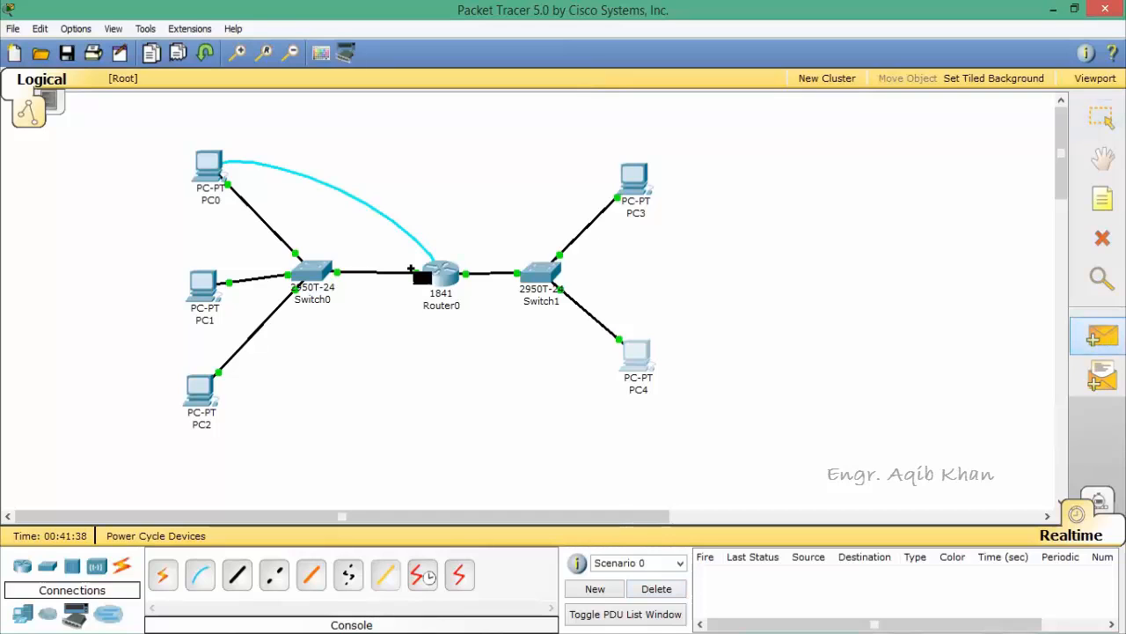
click(203, 284)
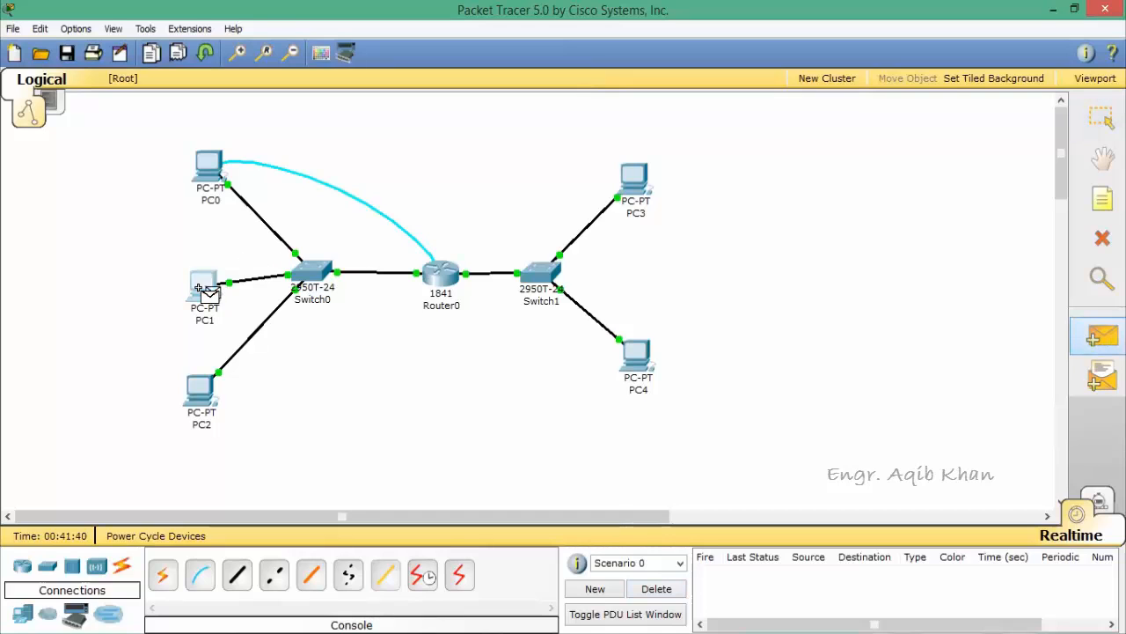
click(649, 356)
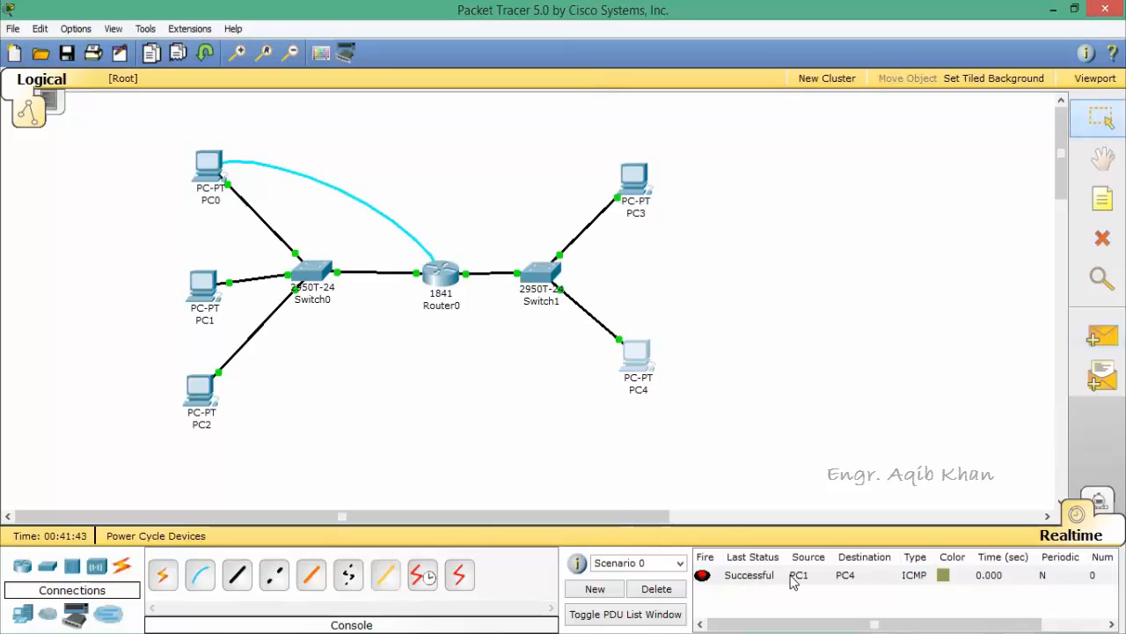
Play the PC1-to-PC4 ICMP packet's path automatically in Simulation mode and return to Realtime mode.
click(1102, 508)
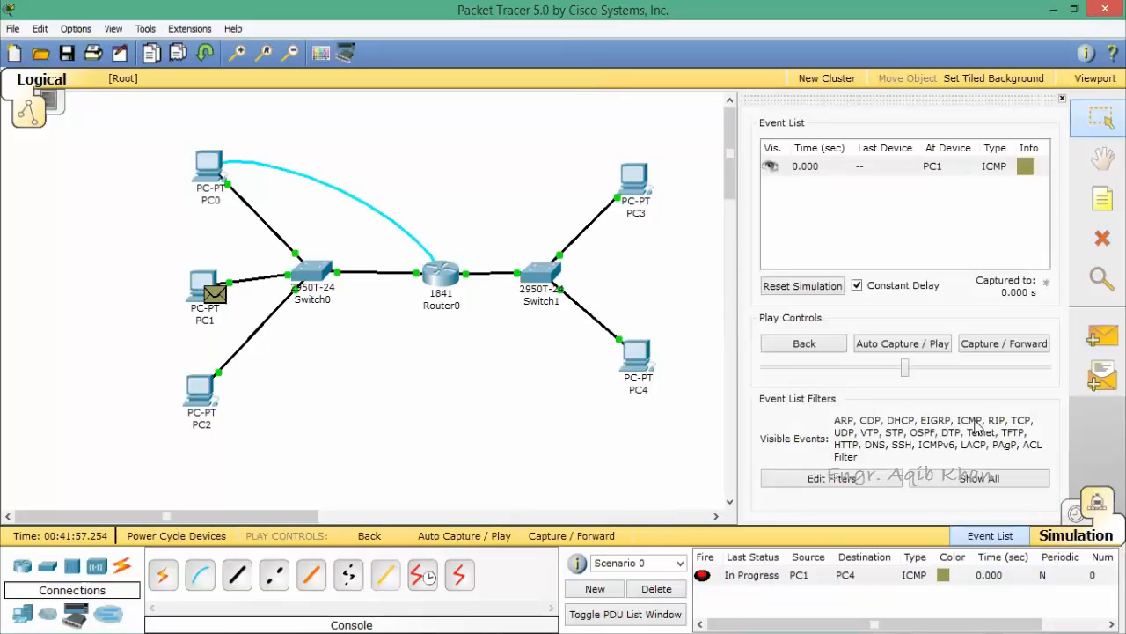
click(899, 348)
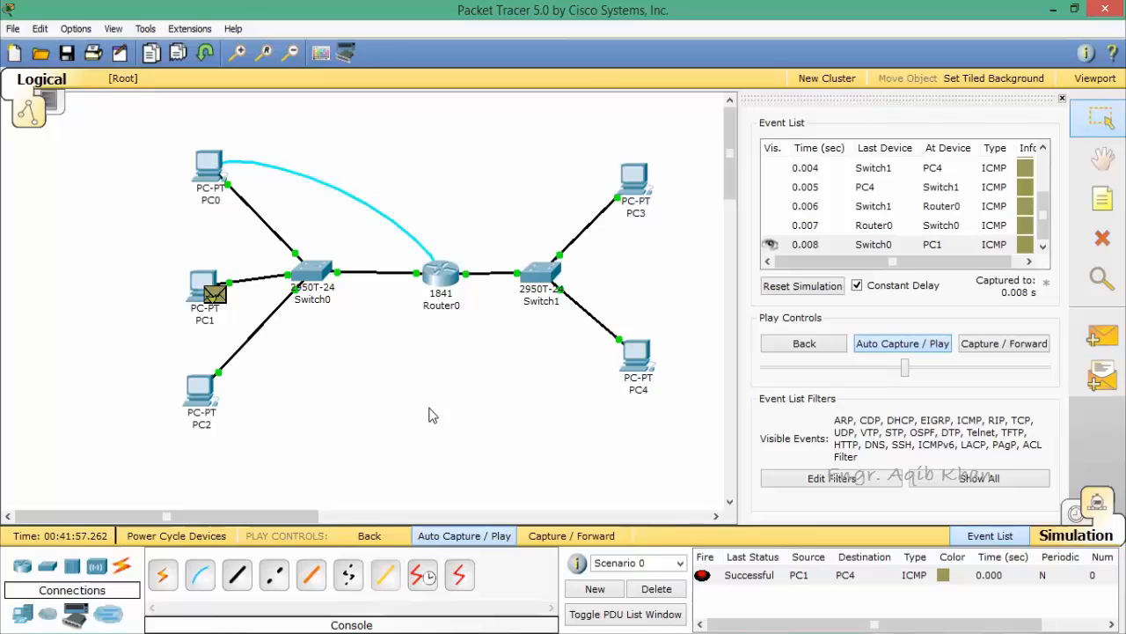
click(1078, 515)
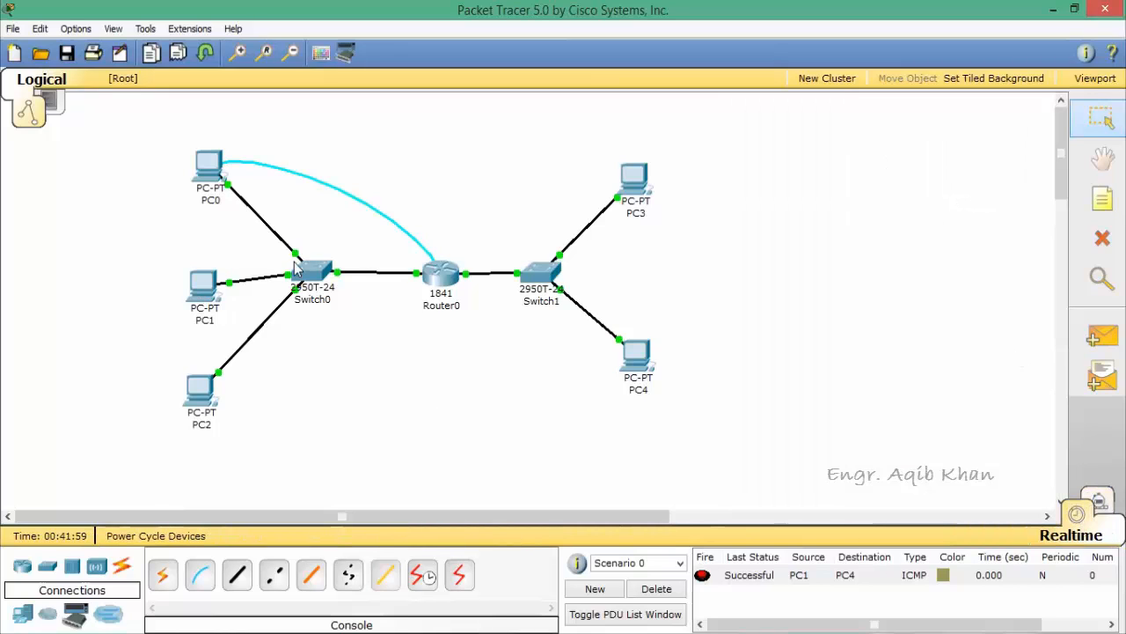
Open PC1's Command Prompt and ping PC4 at 192.168.20.3.
click(201, 291)
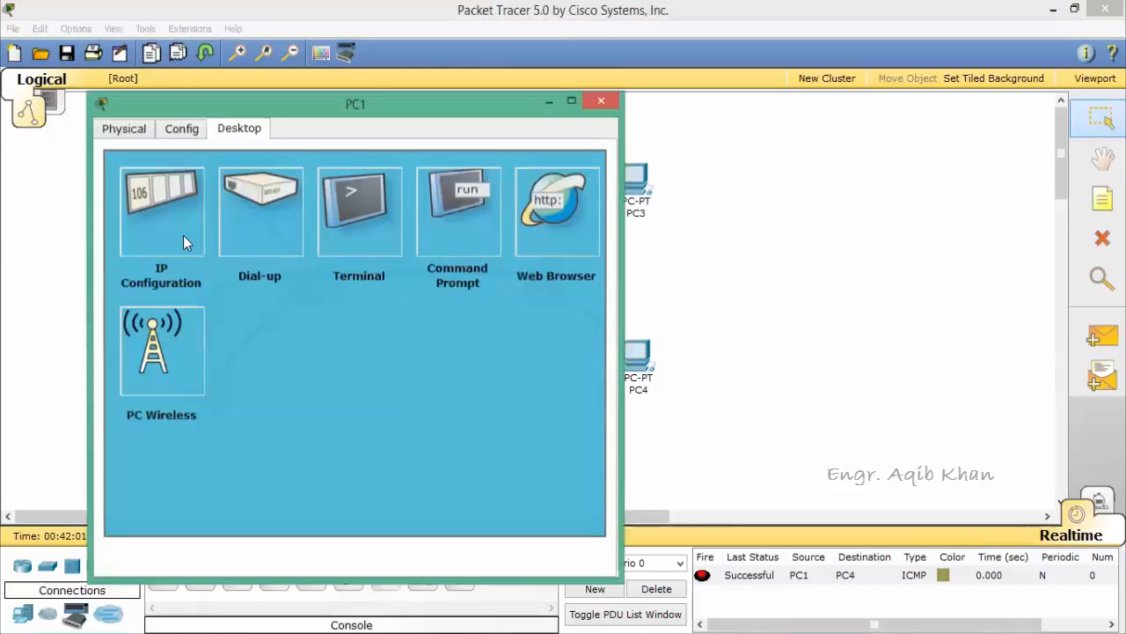
click(447, 220)
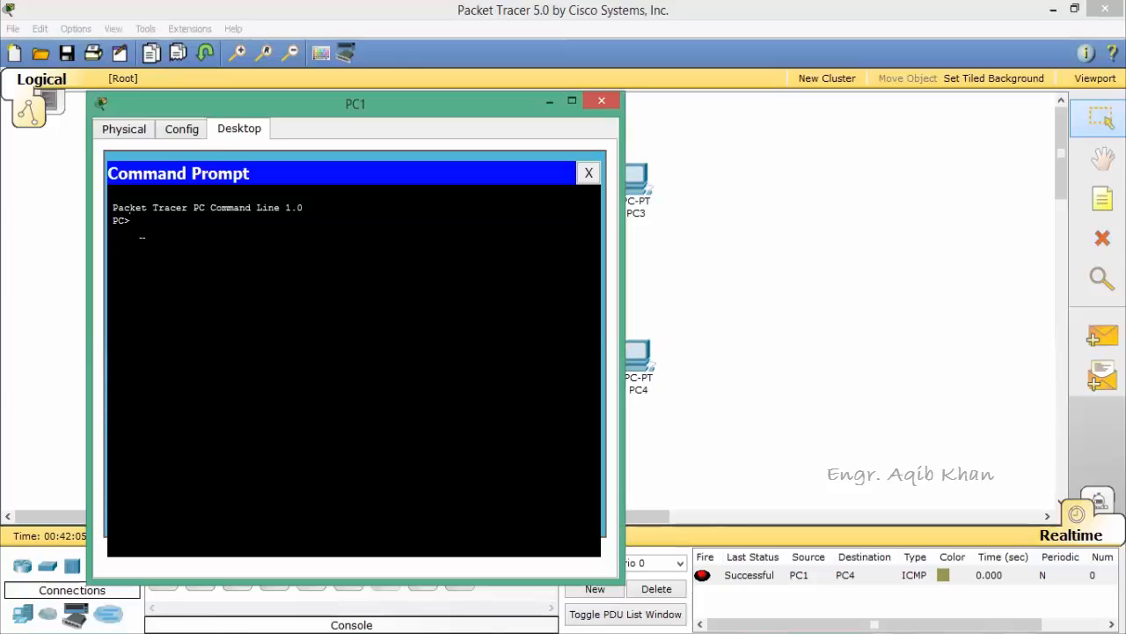
text(ping 192.168)
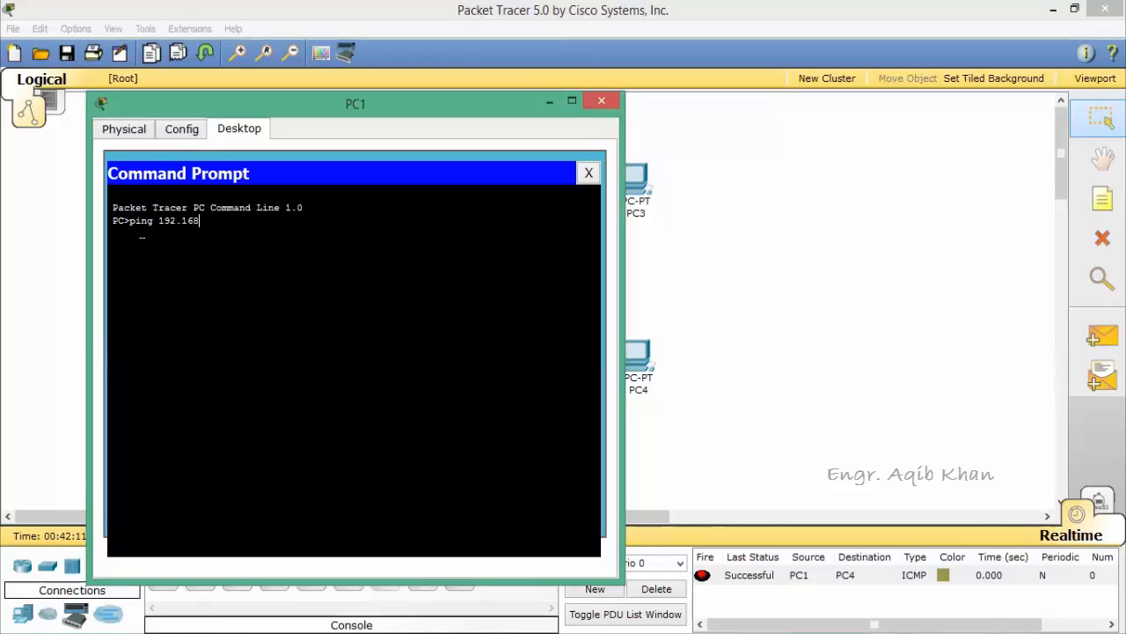
text(.20.3)
key(Return)
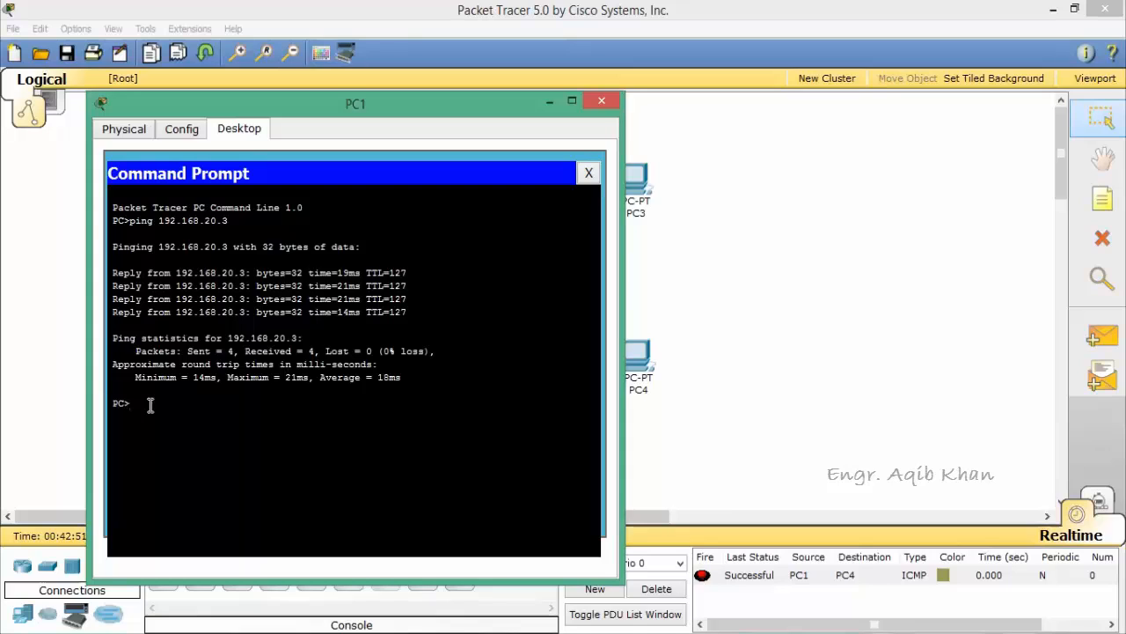
Ping the broadcast address 192.168.10.255 from PC1, and close the Command Prompt and PC1's window.
text(ping 192.168.10.255)
key(Return)
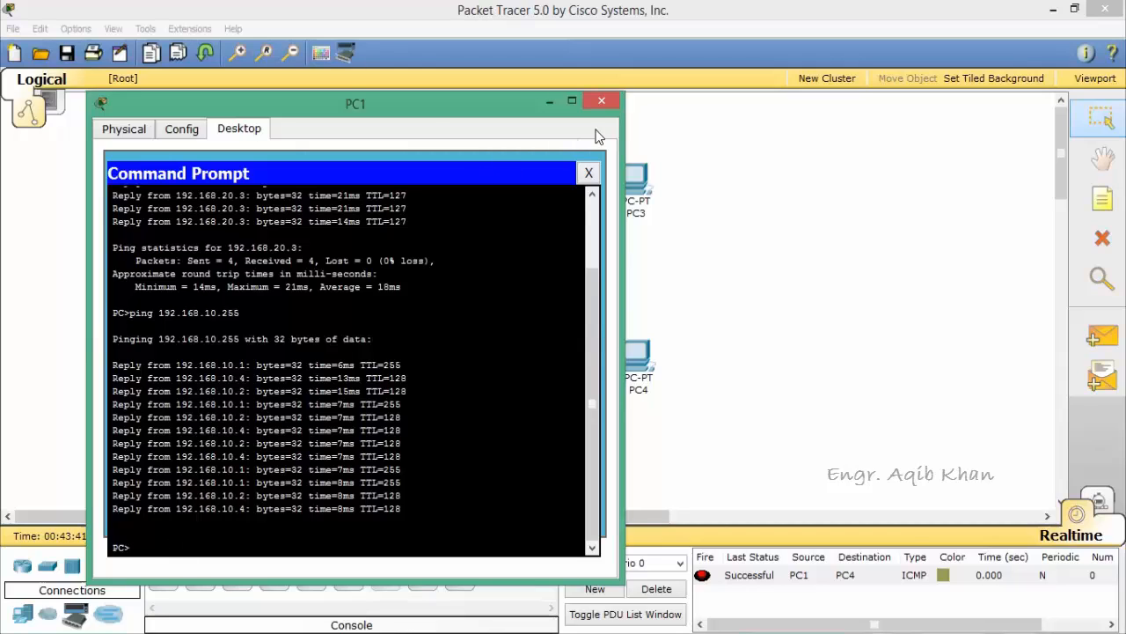
click(590, 174)
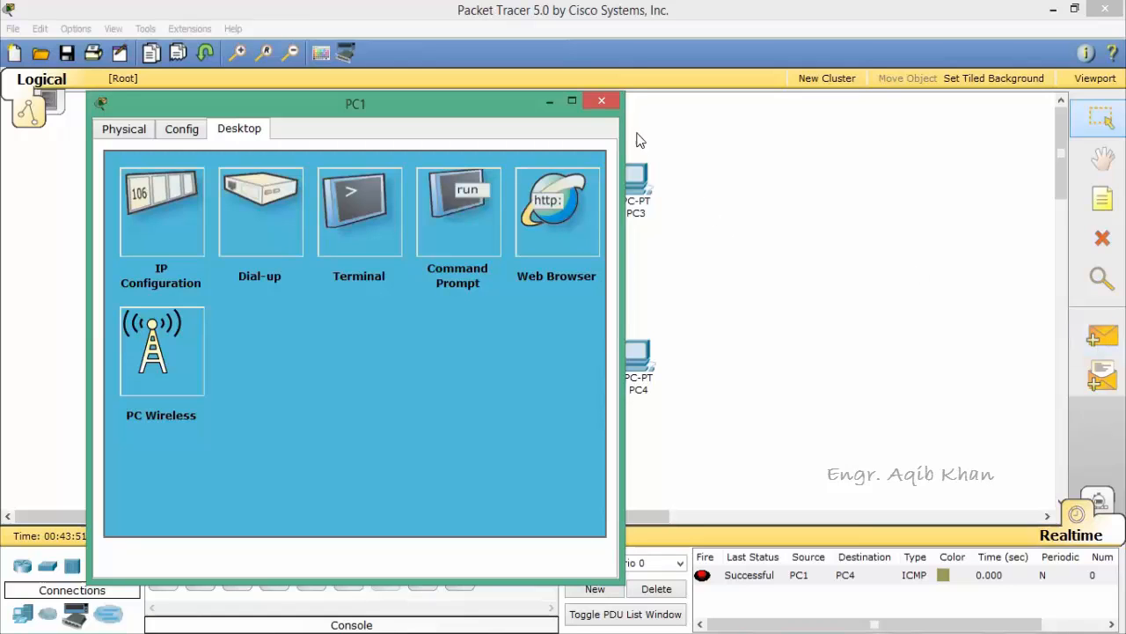
click(604, 102)
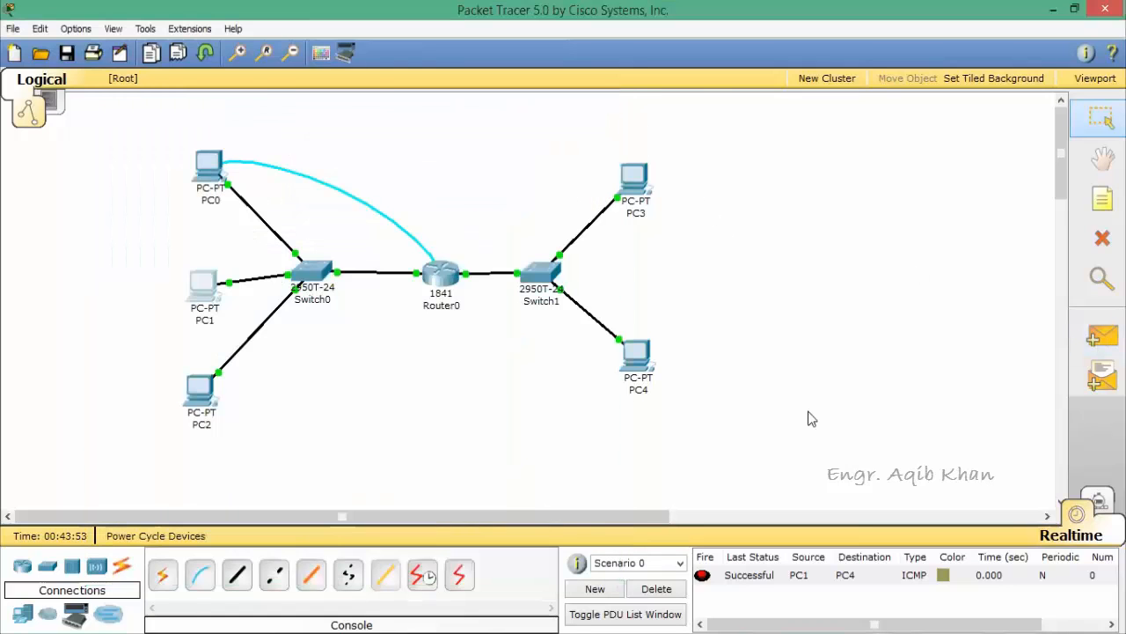
Send simple PDUs from PC3 to PC1 and from PC3 to PC0 to test connectivity in the reverse direction.
click(1102, 336)
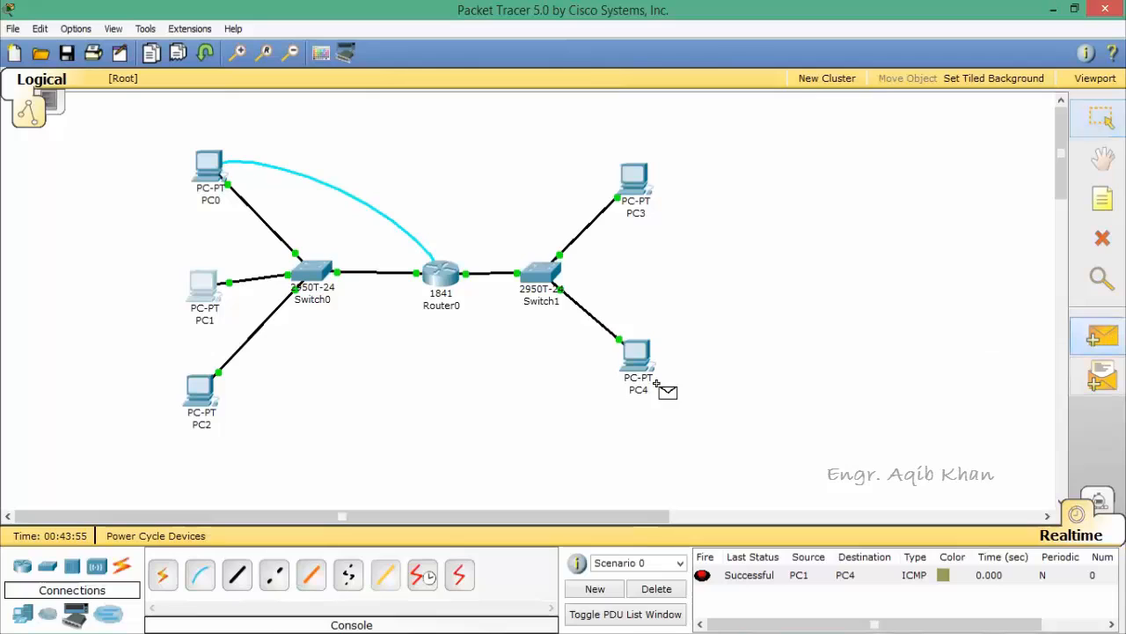
click(632, 178)
click(202, 282)
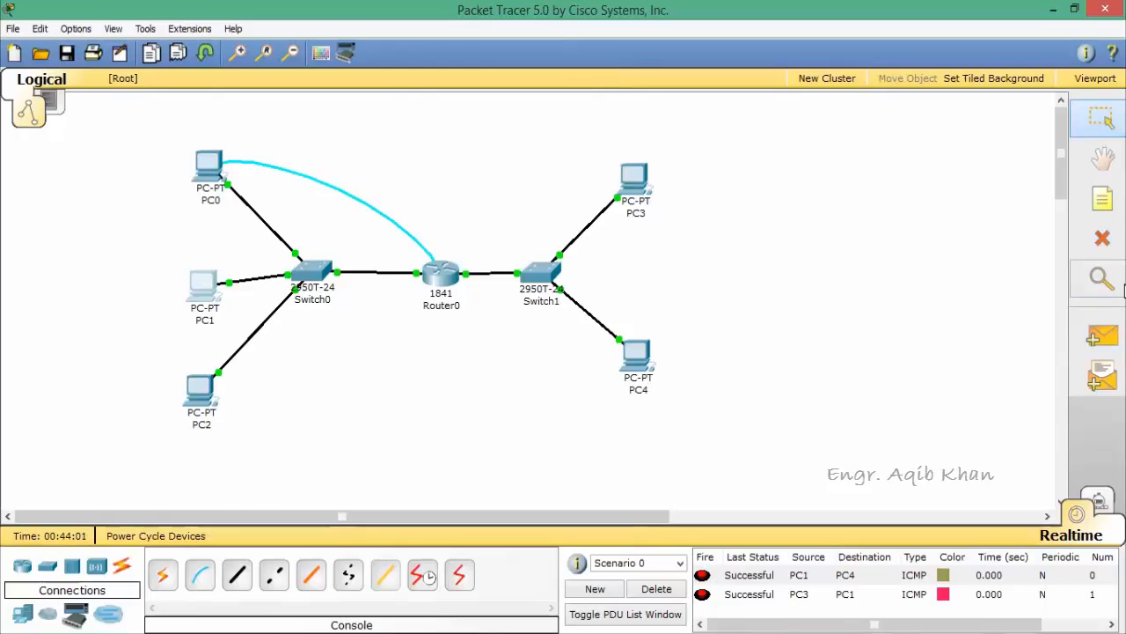
click(1109, 338)
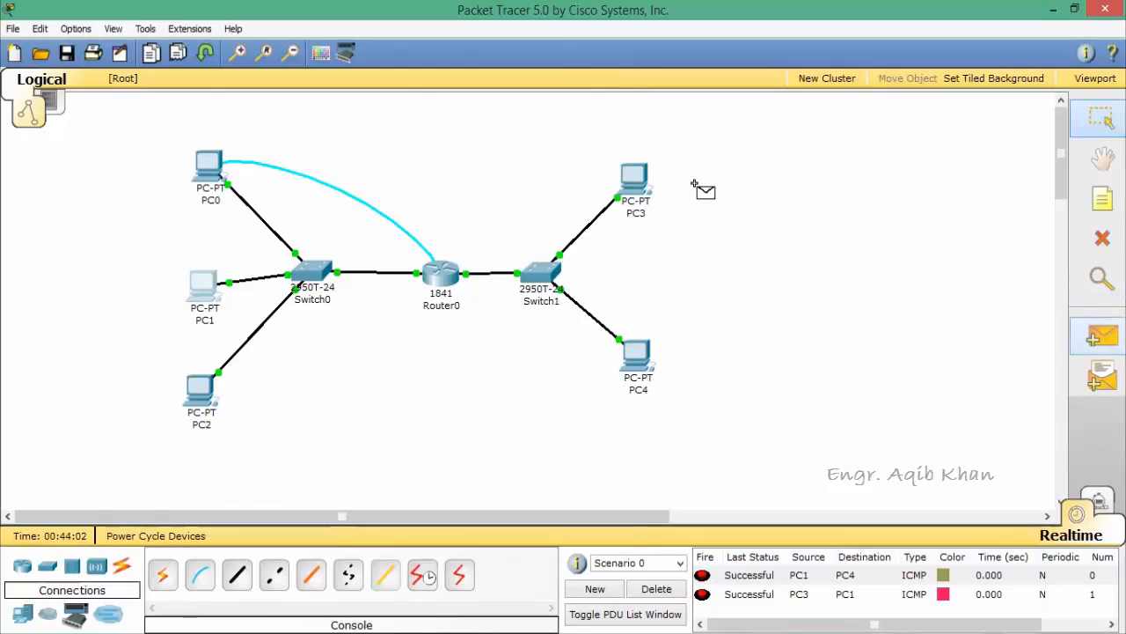
click(634, 176)
click(211, 167)
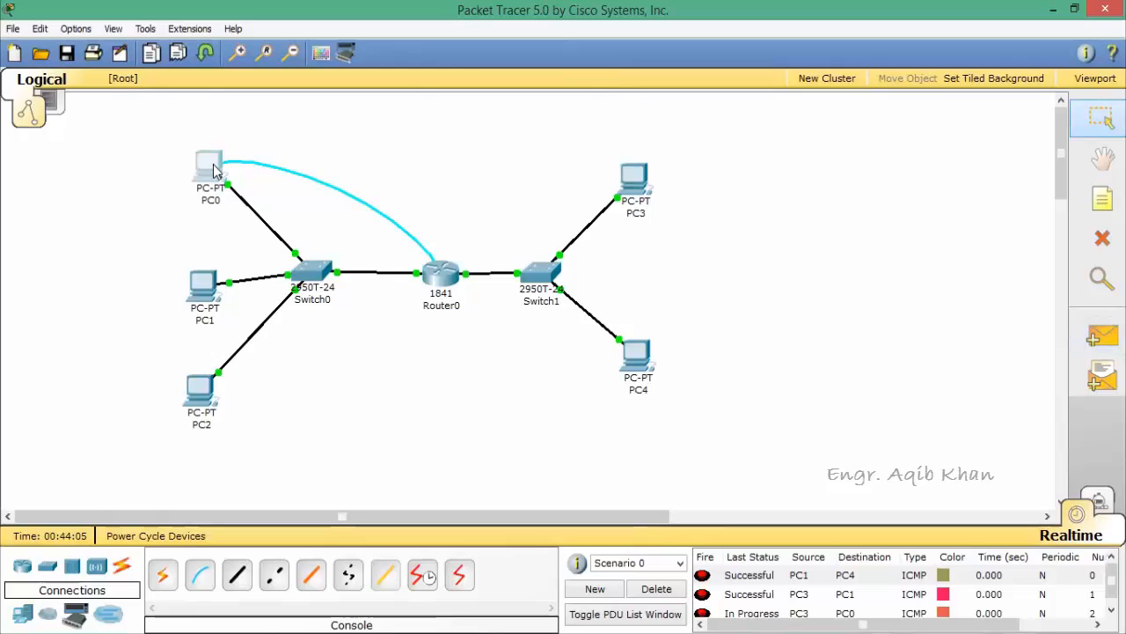
Send another simple PDU from PC3 to PC0, check its status, and delete Scenario 0's PDU entries.
click(1099, 336)
click(635, 179)
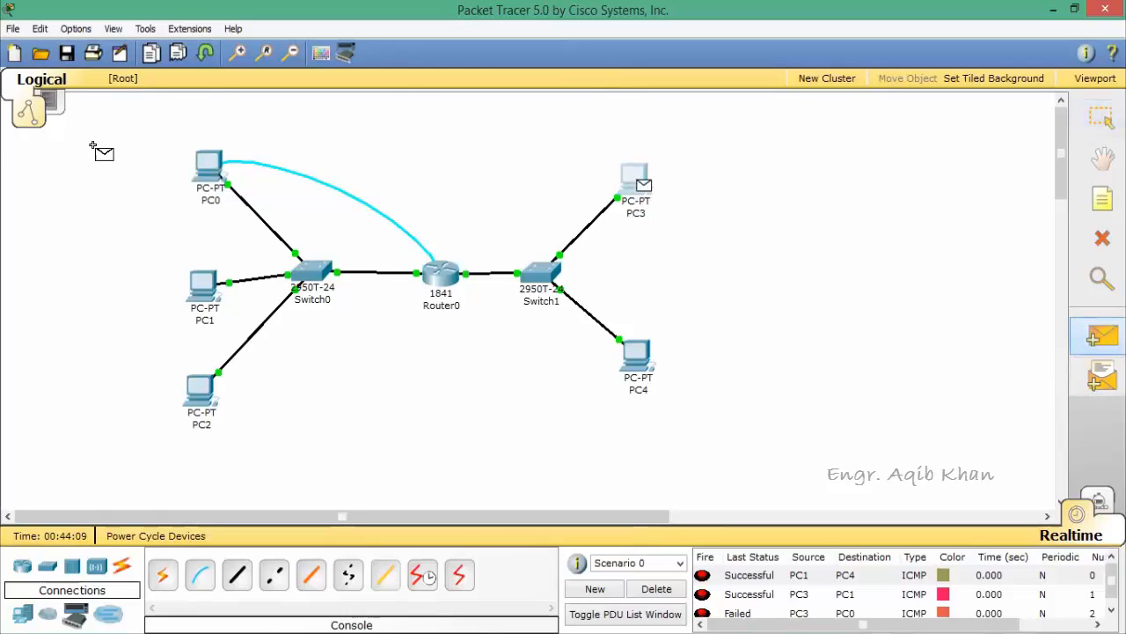
click(207, 165)
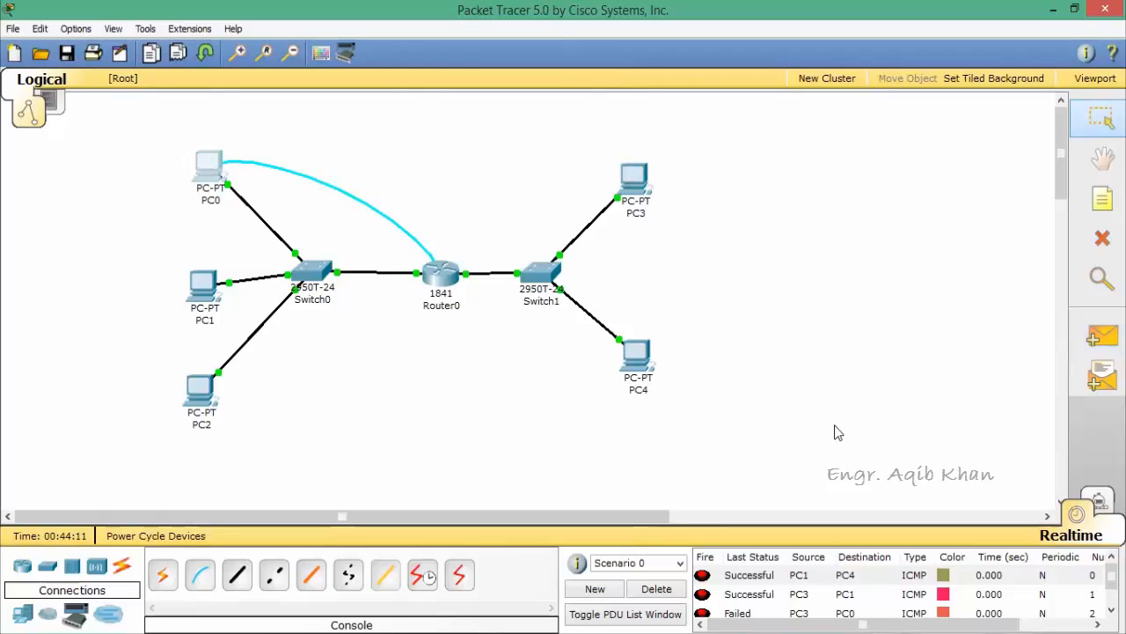
drag(1112, 586, 1114, 604)
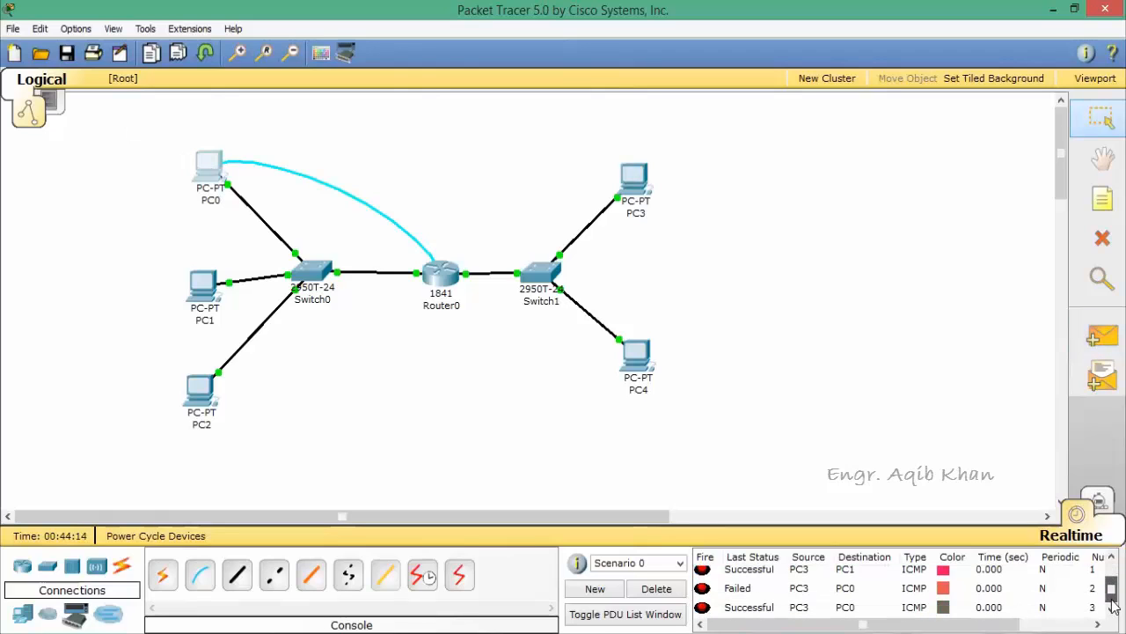
click(673, 594)
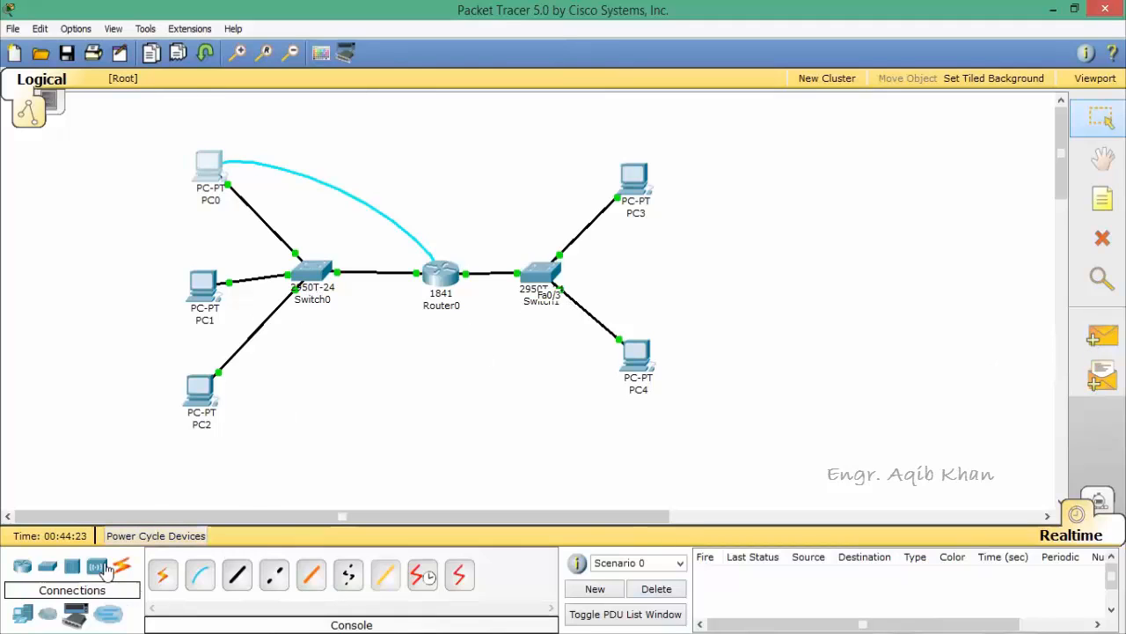
Add a generic PC to the workspace beside PC2, below Switch0.
click(23, 613)
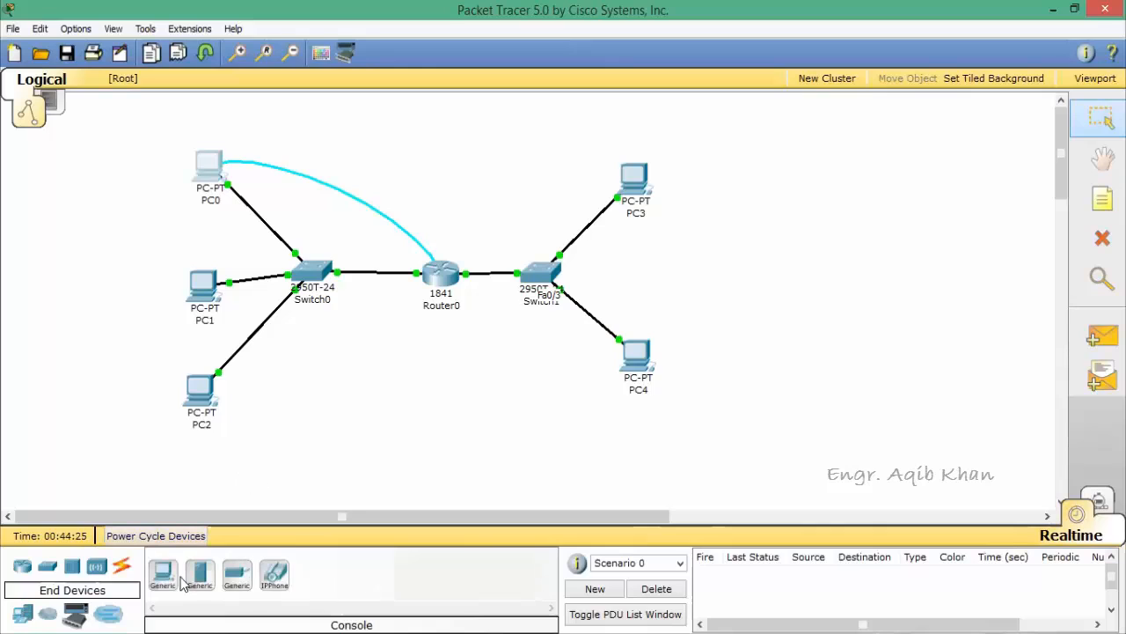
click(163, 577)
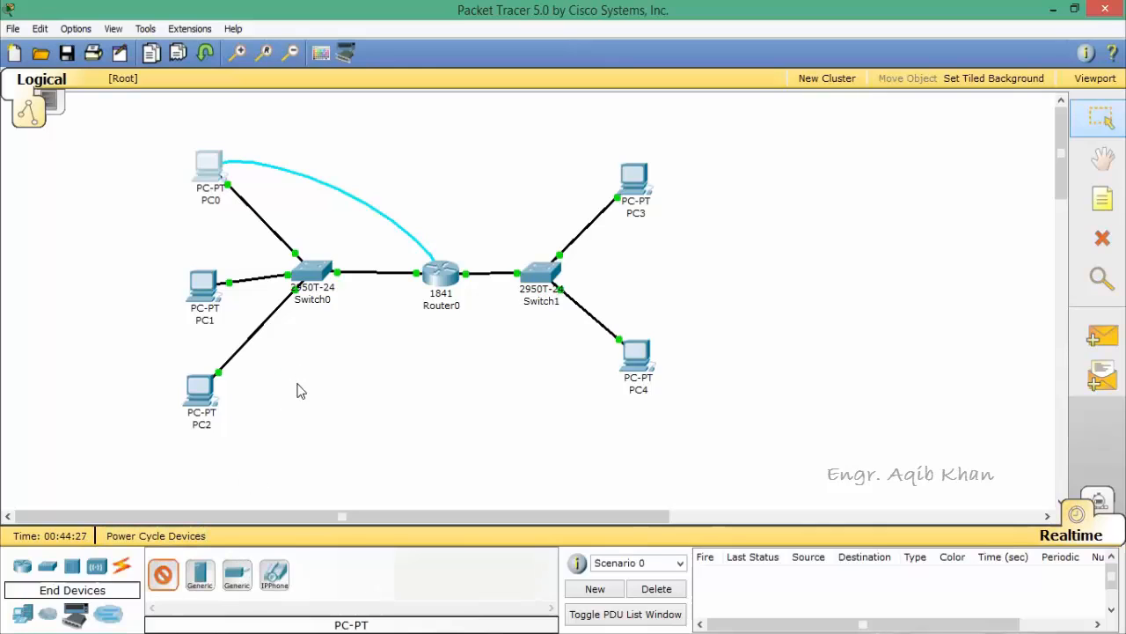
click(297, 384)
drag(297, 385, 294, 415)
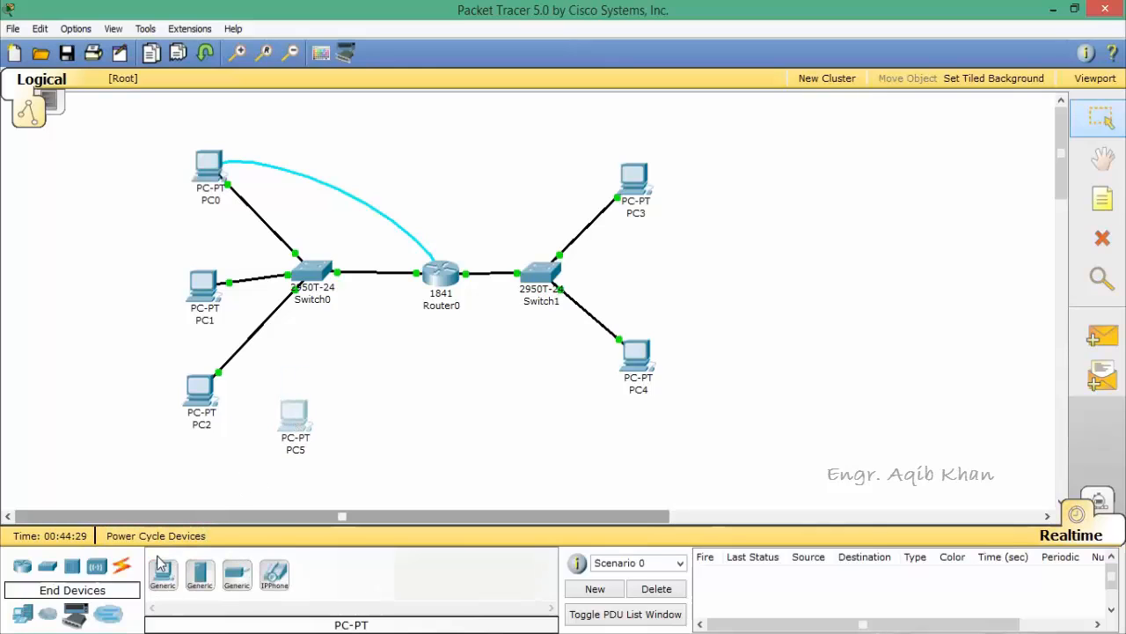
Connect Switch0 to PC5's FastEthernet port with a copper straight-through cable.
click(121, 566)
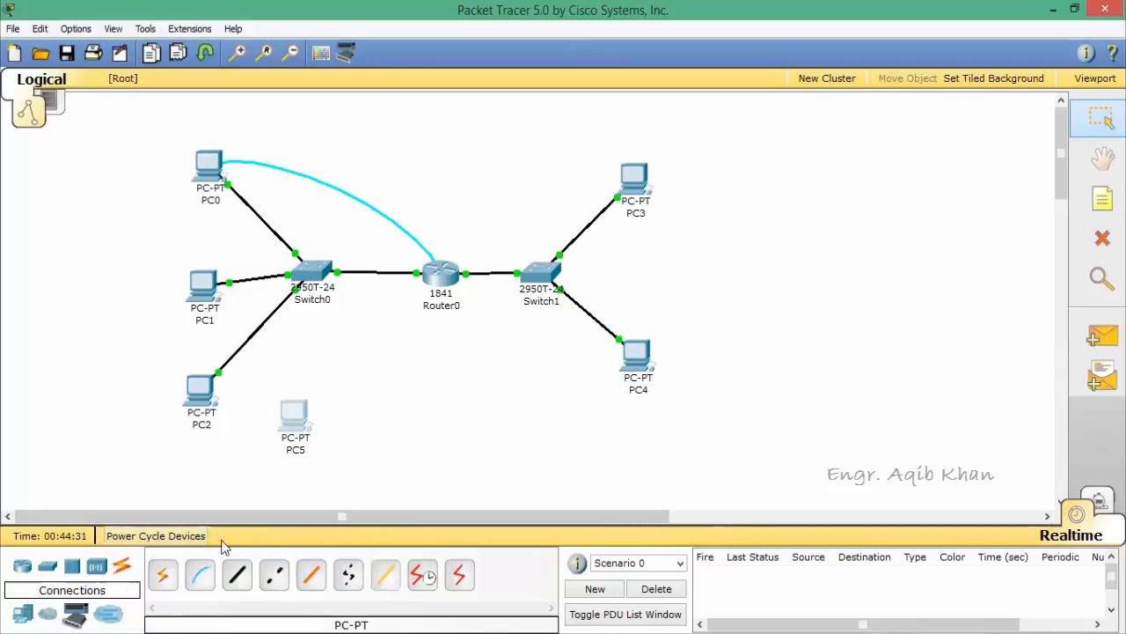
click(235, 577)
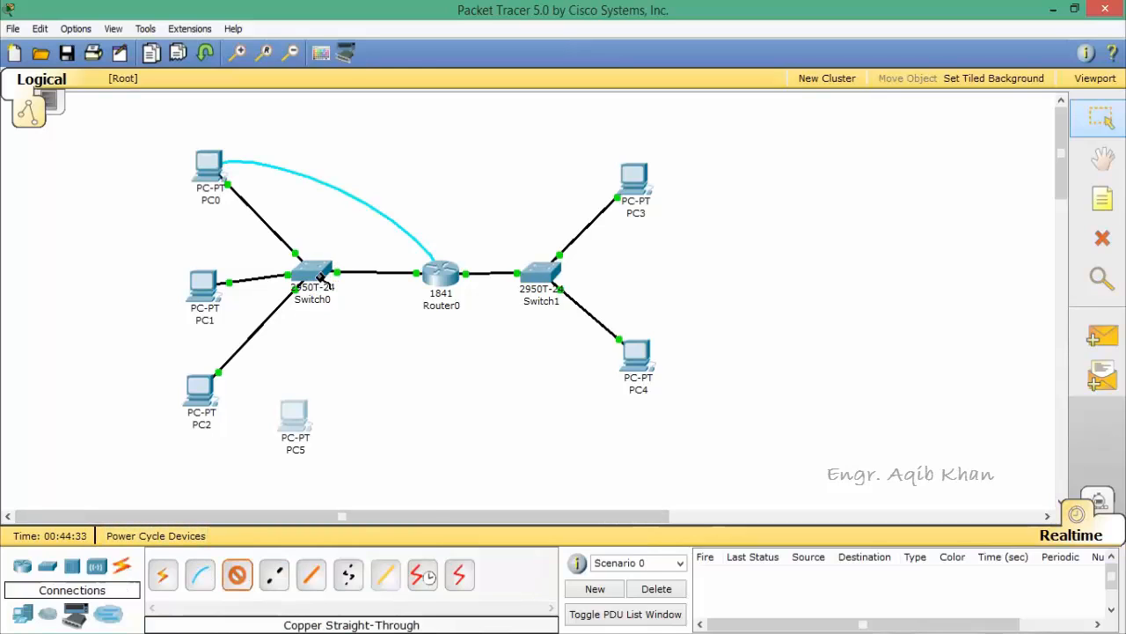
click(319, 275)
click(361, 217)
click(295, 412)
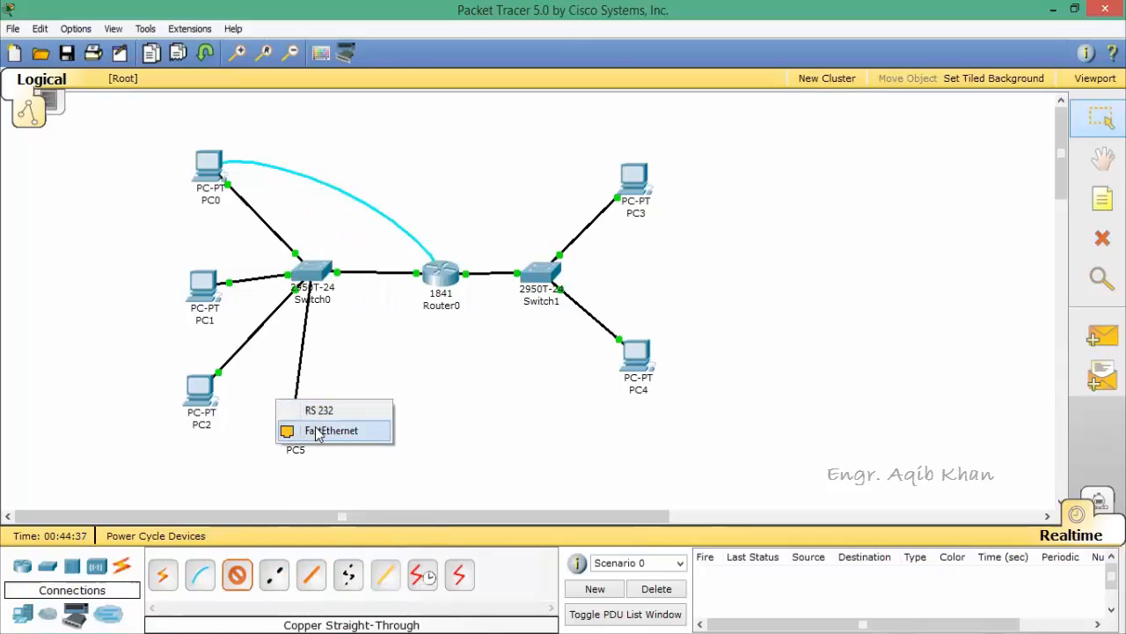
click(315, 432)
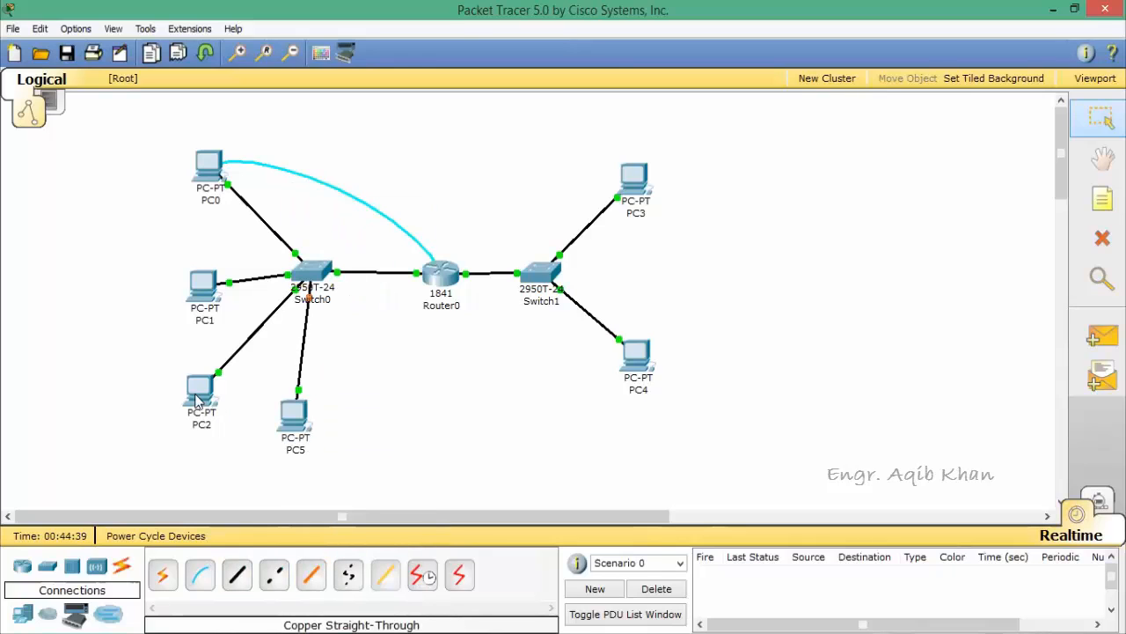
Open PC5's IP Configuration and set its static IP address to 192.168.10.5.
mouse_move(299, 415)
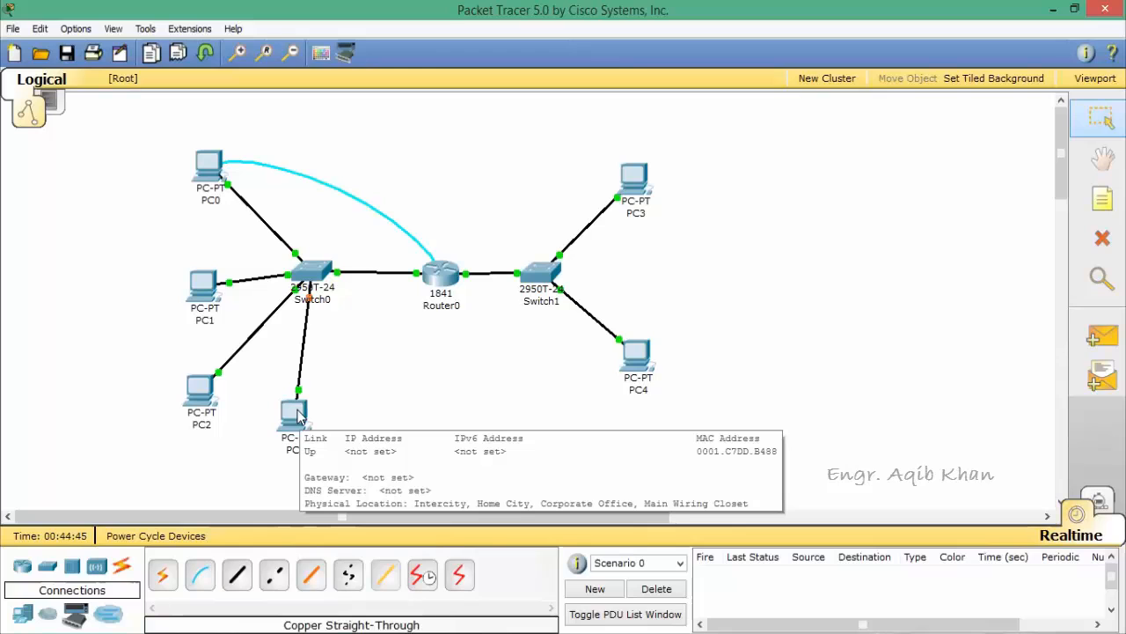
click(299, 415)
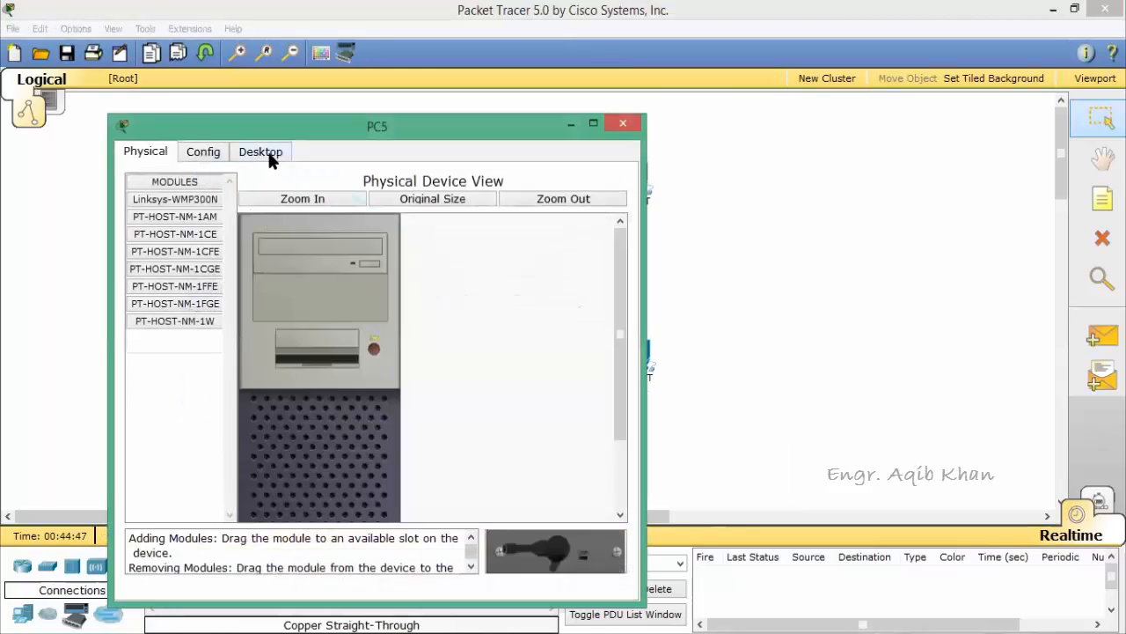
click(252, 153)
click(192, 213)
click(295, 316)
text(192.168.)
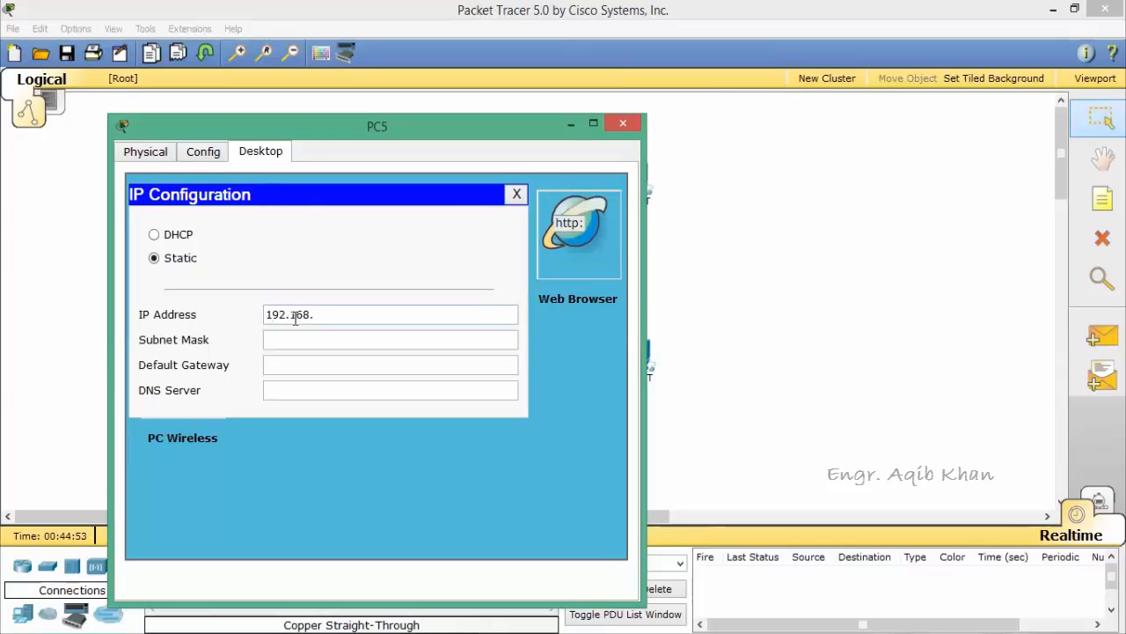
text(2)
key(BackSpace)
text(10.5)
Fill in PC5's subnet mask 255.255.255.0 and default gateway 192.168.10.1, and close its window.
click(296, 368)
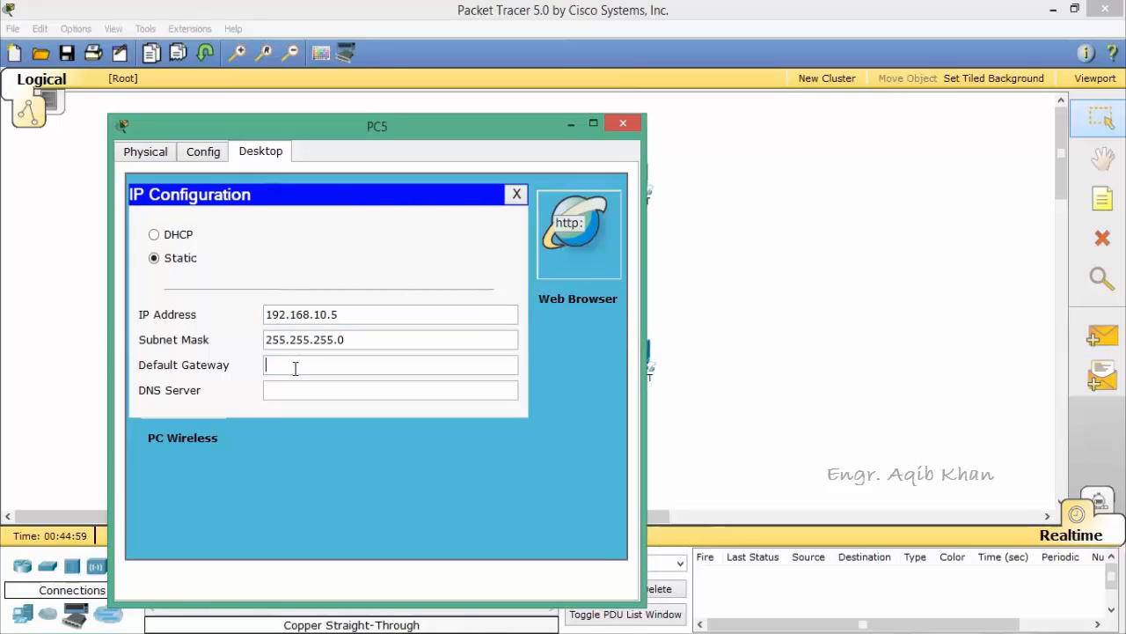
text(192.168.10.9)
key(BackSpace)
text(1)
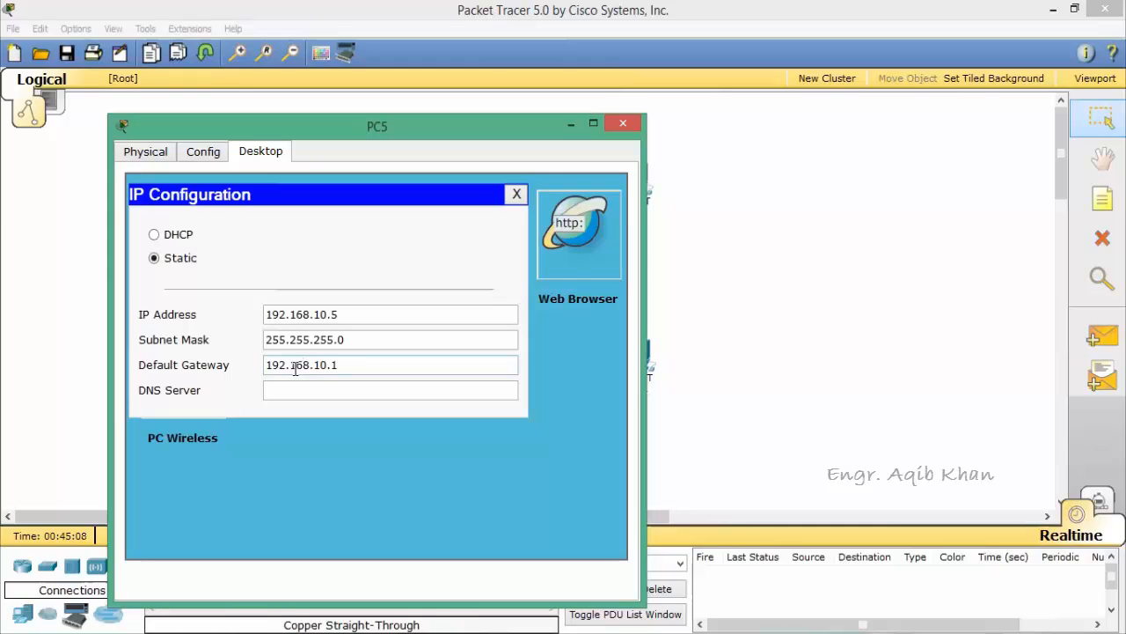
click(622, 125)
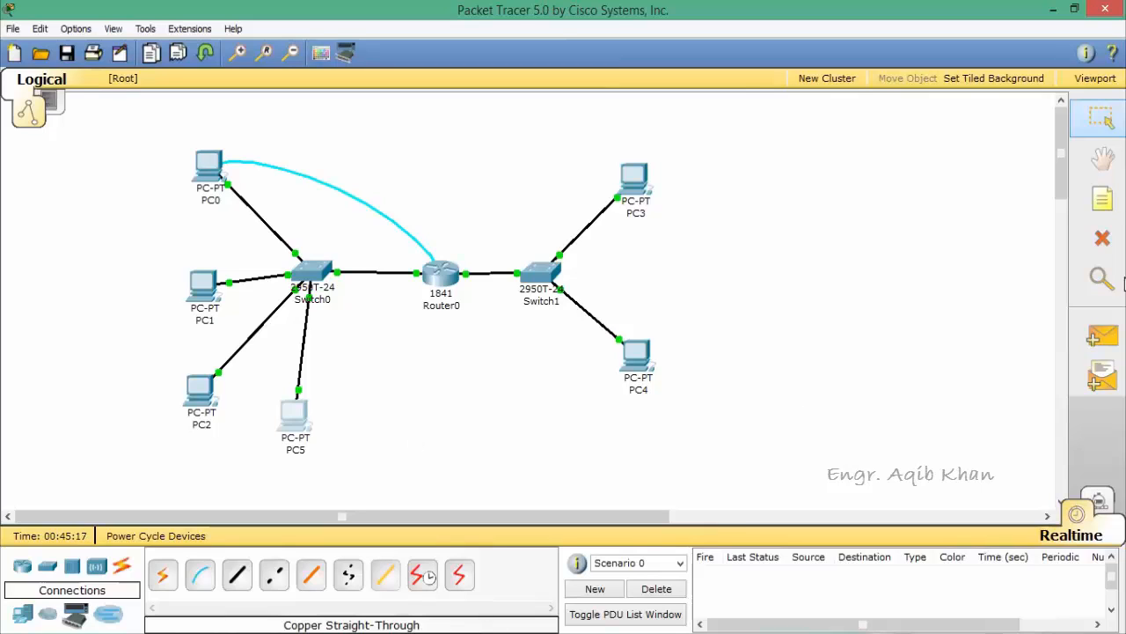
Send a simple PDU from PC5 to PC3 to test the new PC's connectivity.
click(1092, 345)
click(298, 413)
click(637, 181)
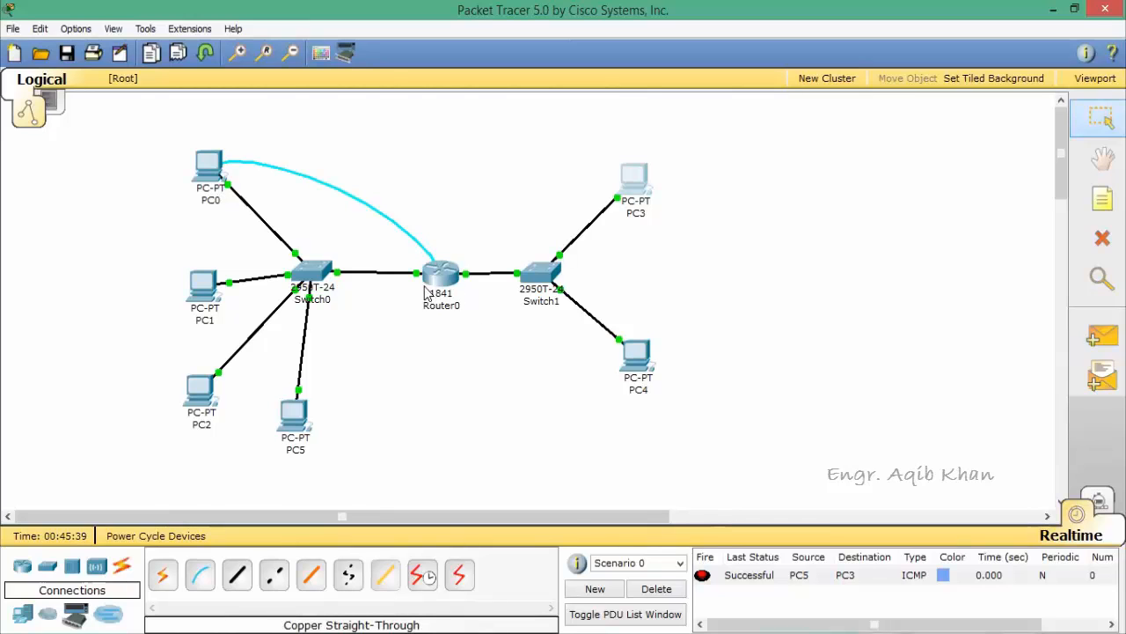
Open PC0's Terminal with the default port settings and review the router's interface configuration commands, including no shutdown.
click(209, 163)
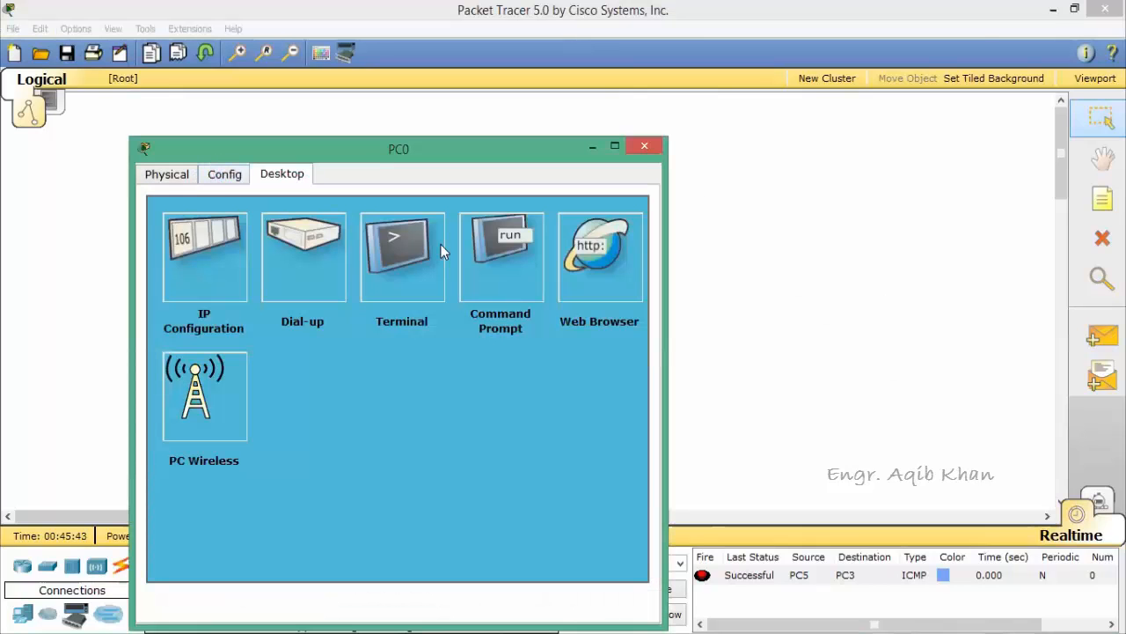
click(440, 251)
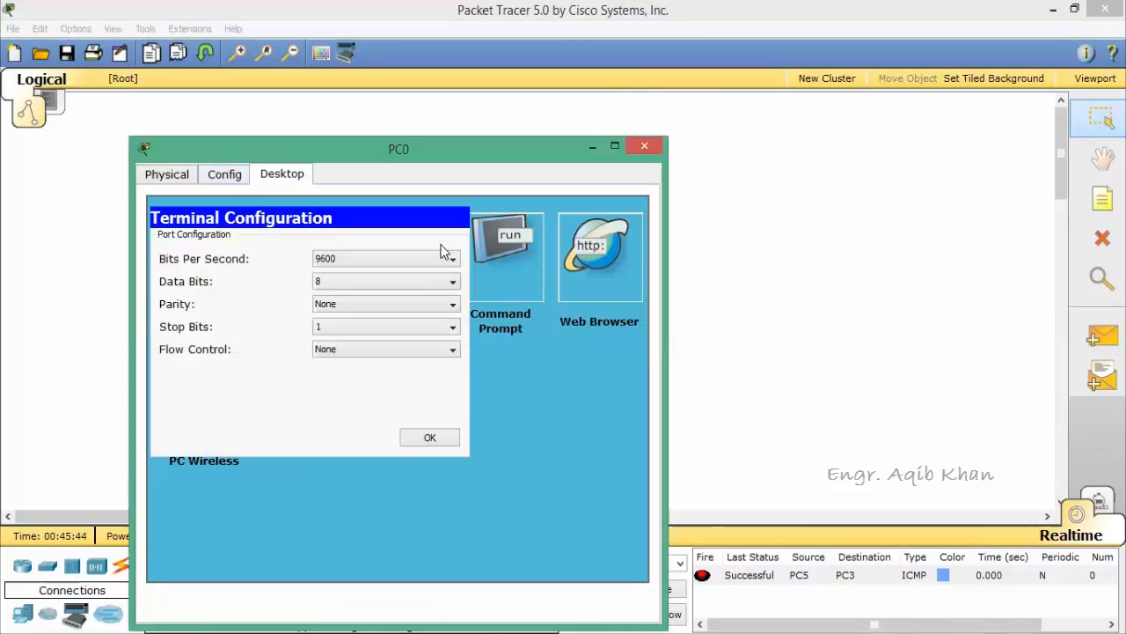
click(439, 437)
click(639, 518)
drag(640, 518, 655, 333)
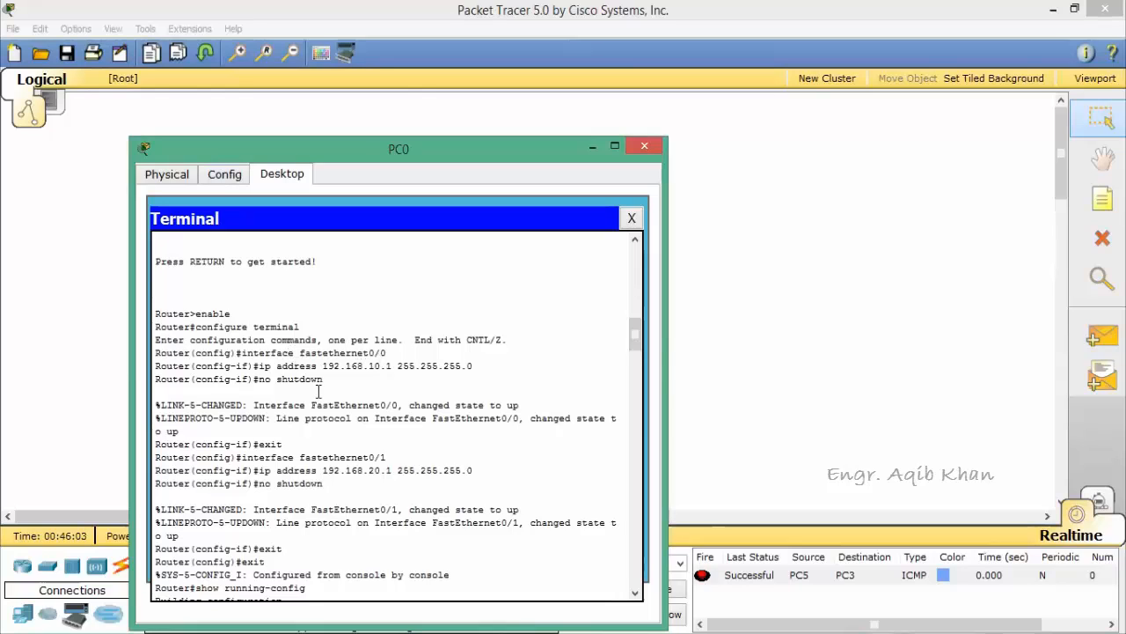
drag(332, 379, 257, 380)
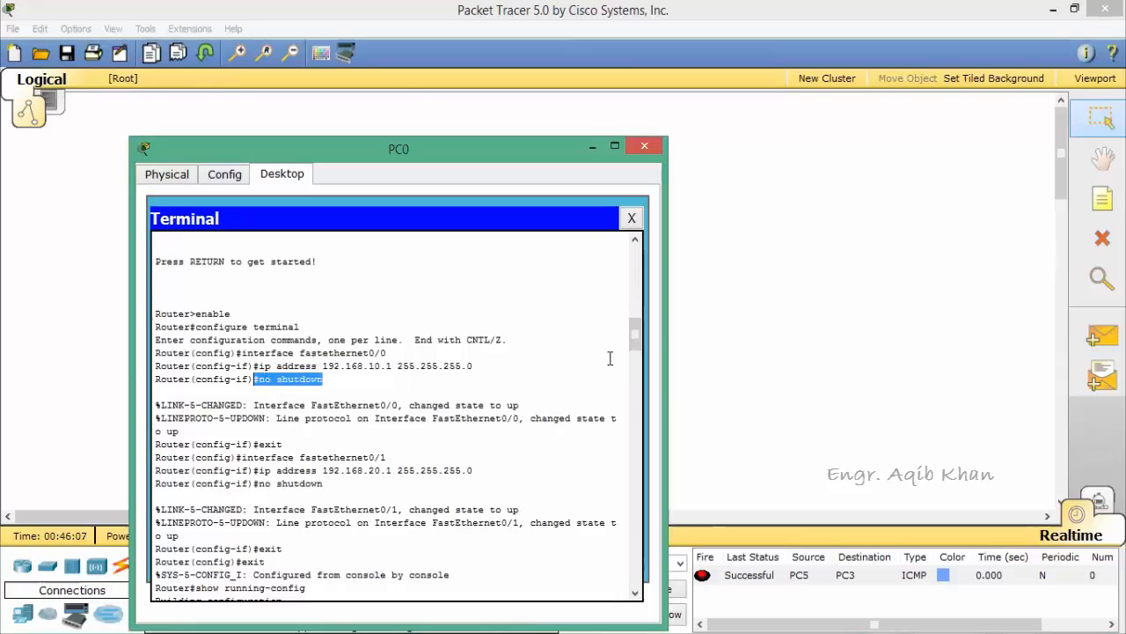
drag(638, 337, 638, 345)
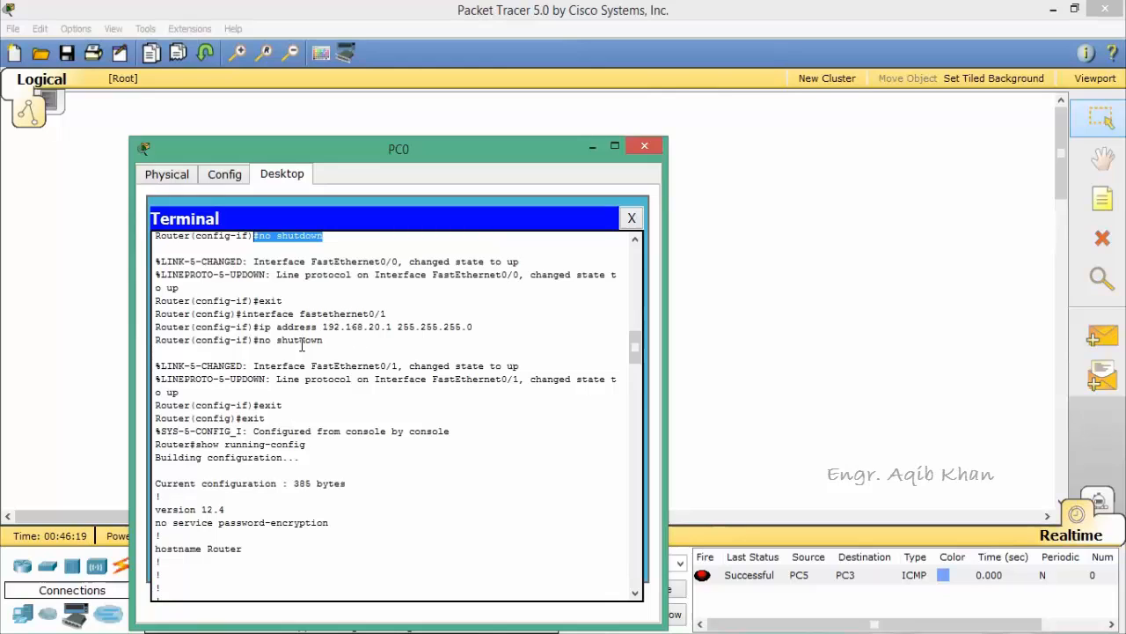
drag(638, 341, 634, 569)
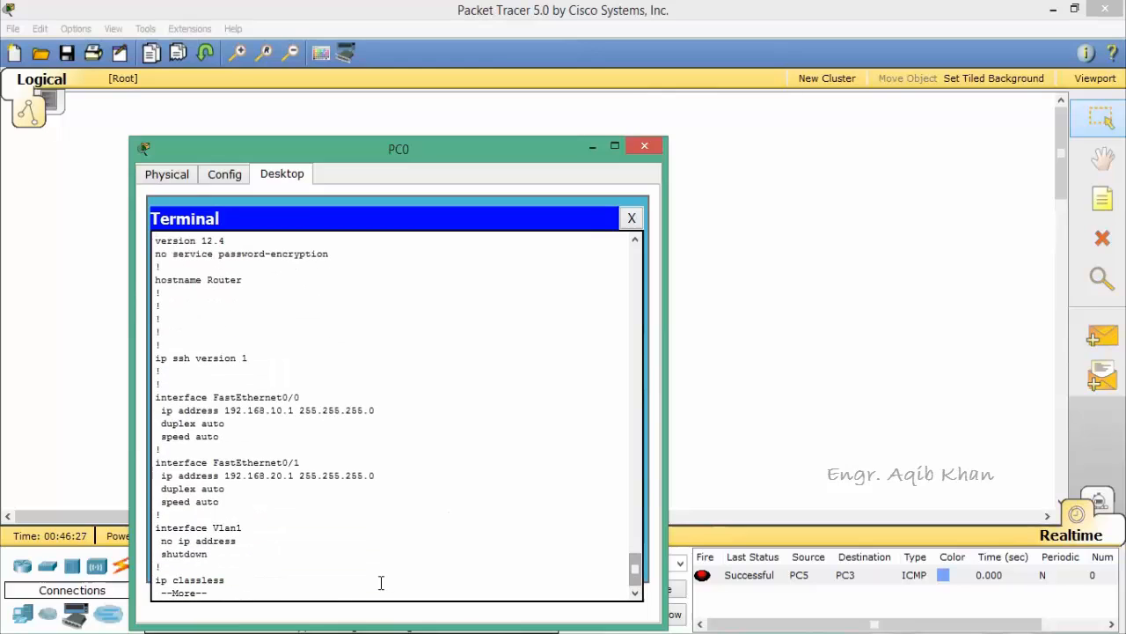
Page through the rest of the router's running configuration to the Router# prompt and close PC0's window.
key(Return)
key(Return)
key(Return)
key(Return)
key(Return)
key(Return)
key(Return)
key(Return)
key(Return)
key(Return)
key(Return)
key(Return)
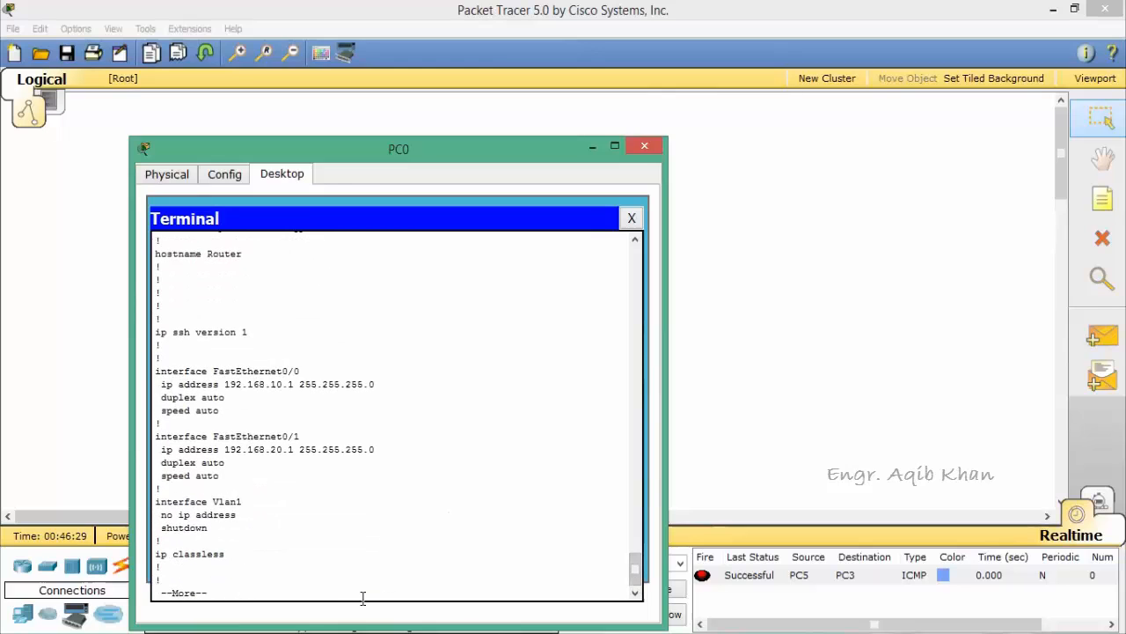
key(Return)
key(Return)
key(Return)
key(Return)
key(Return)
key(Return)
key(Return)
key(Return)
key(Return)
key(Return)
key(Return)
key(Return)
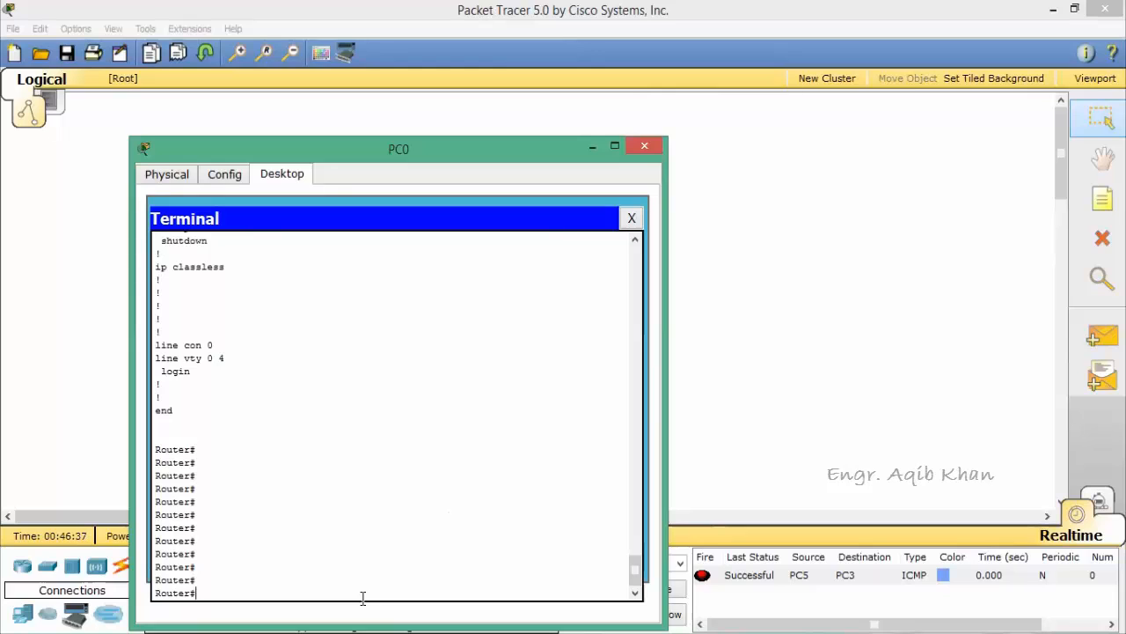
click(643, 150)
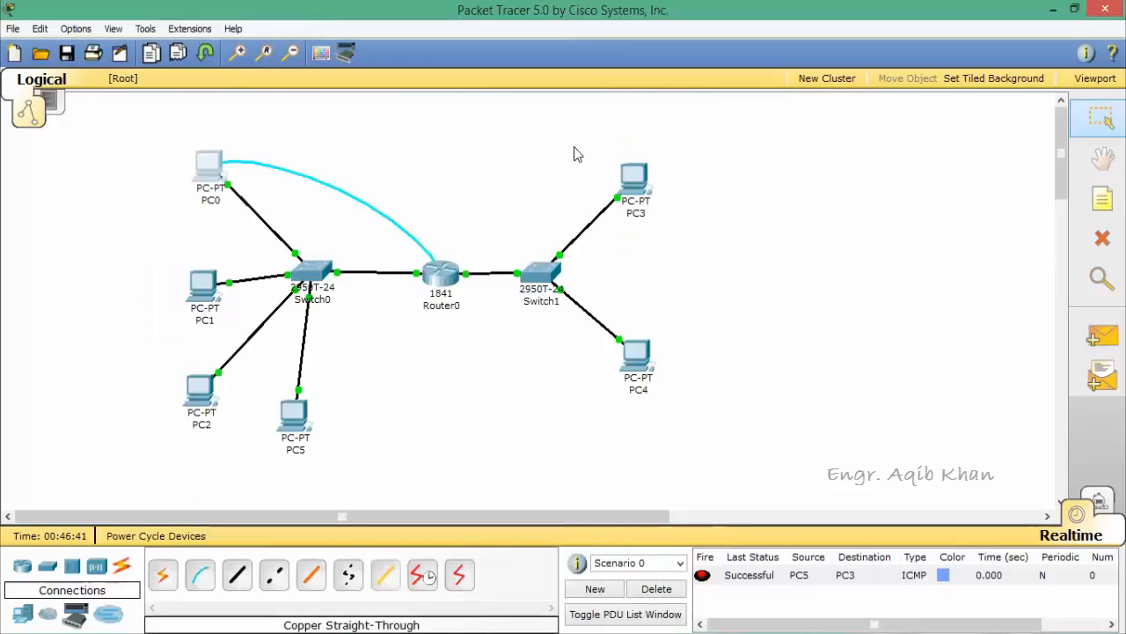